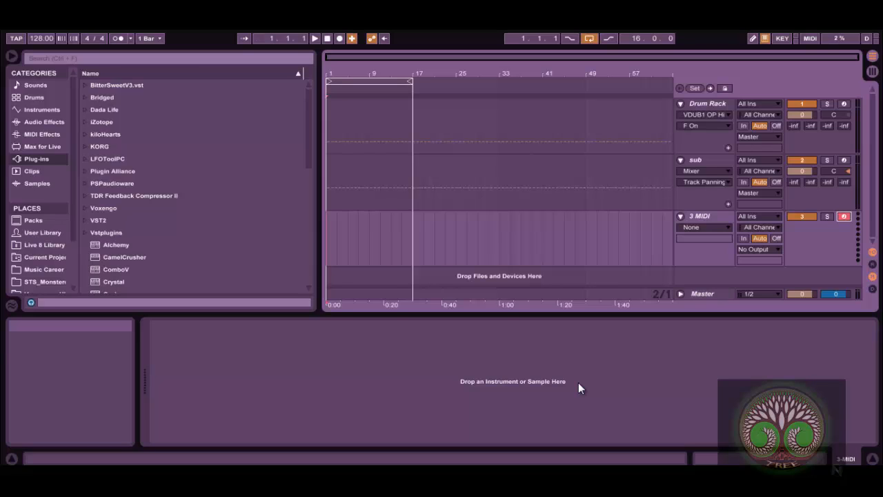
Load the Massive plug-in onto the empty third MIDI track
left_click(699, 216)
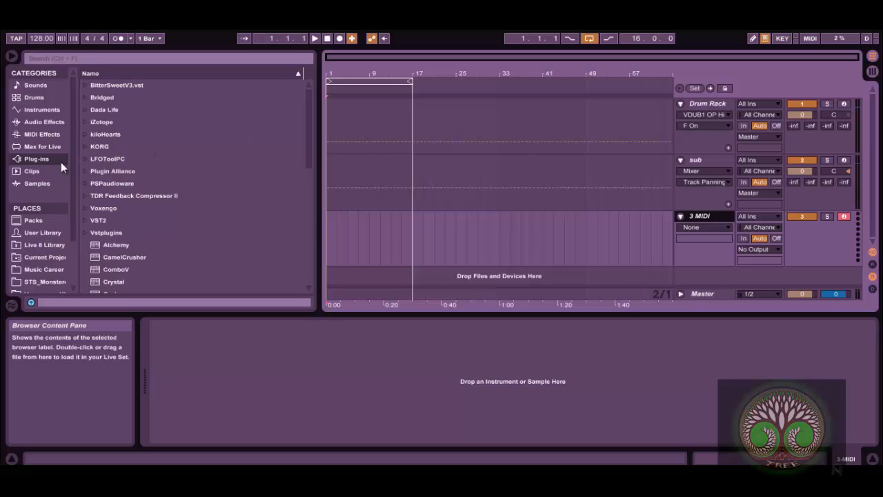
left_click_drag(308, 121, 309, 219)
left_click(100, 210)
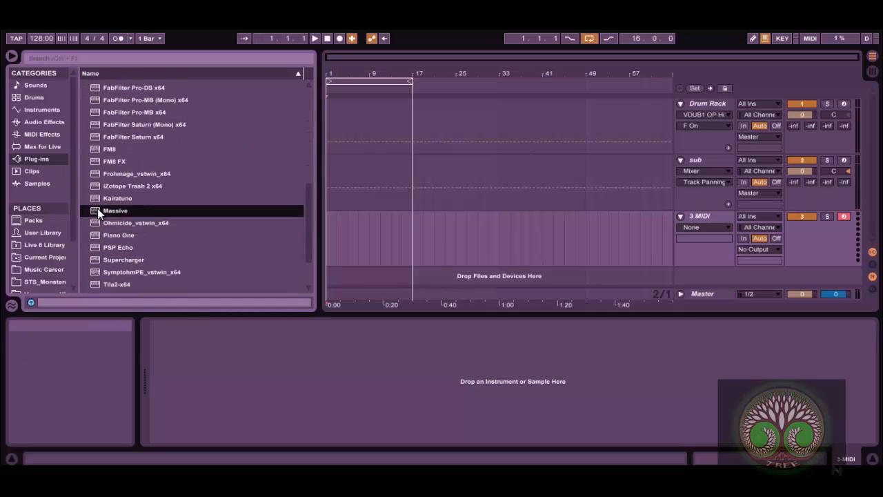
left_click_drag(345, 393, 343, 385)
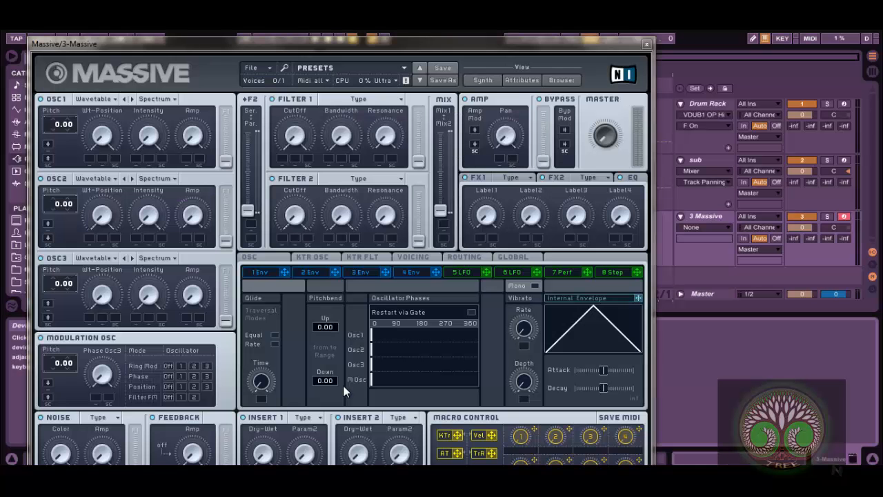
Start a new blank sound in Massive and play a test note
left_click(267, 68)
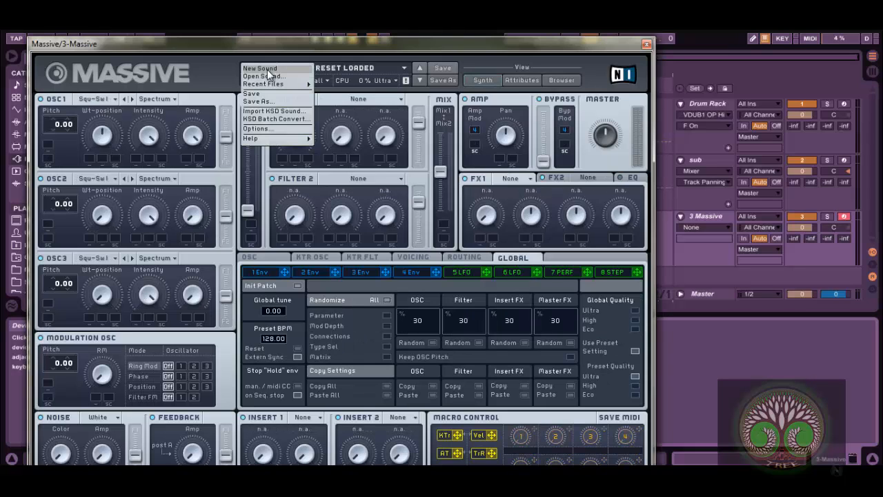
left_click(267, 69)
left_click_drag(371, 42, 370, 3)
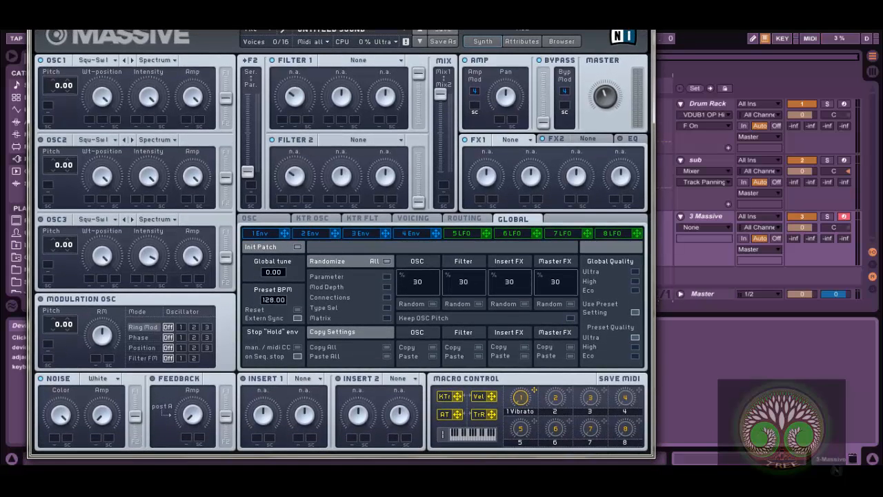
key("a")
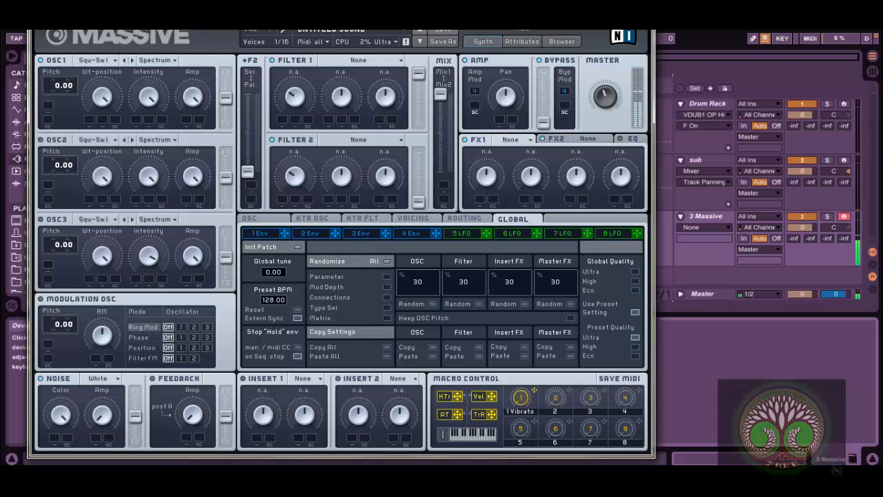
key("a")
Set the patch's voicing to Monophon and the oscillators' upward pitchbend range to 24.00
left_click(409, 218)
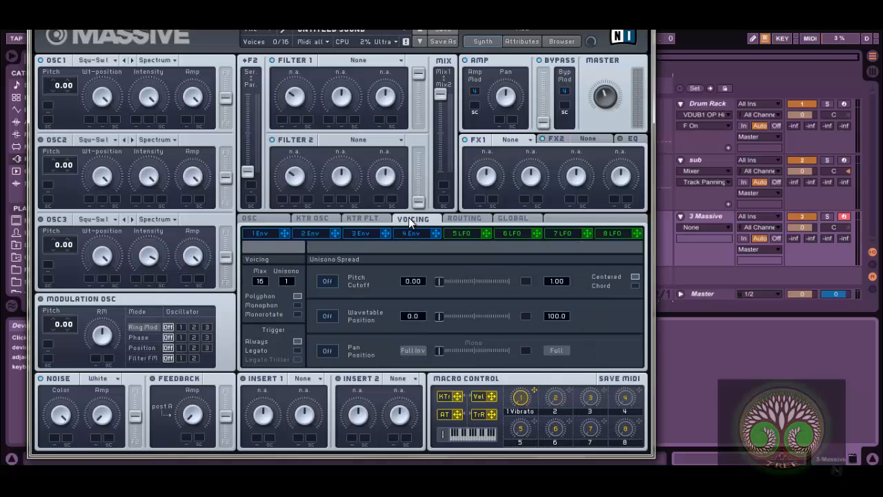
left_click(297, 305)
left_click(267, 218)
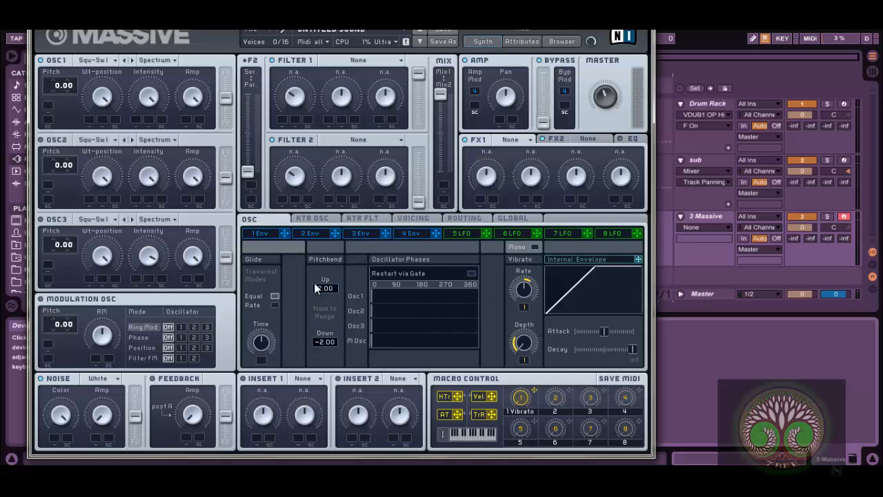
left_click_drag(315, 287, 316, 248)
left_click(525, 406)
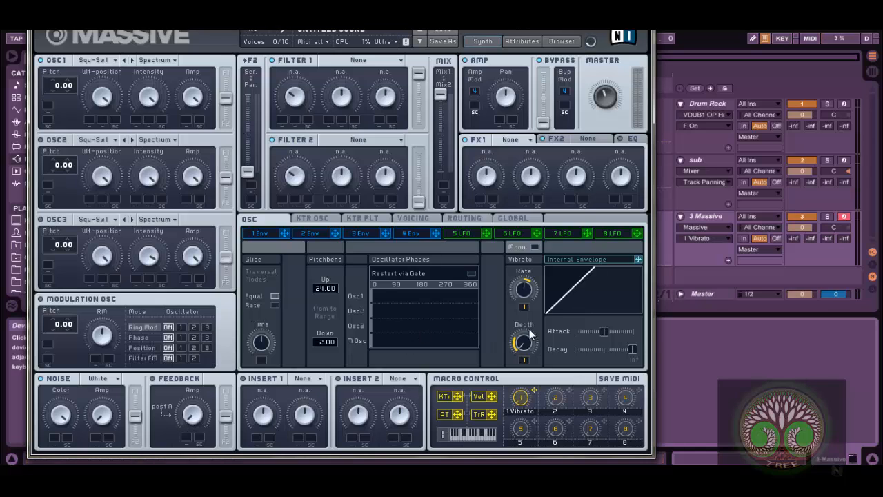
Lengthen the attack of envelope 1 and close the Massive window
left_click(259, 233)
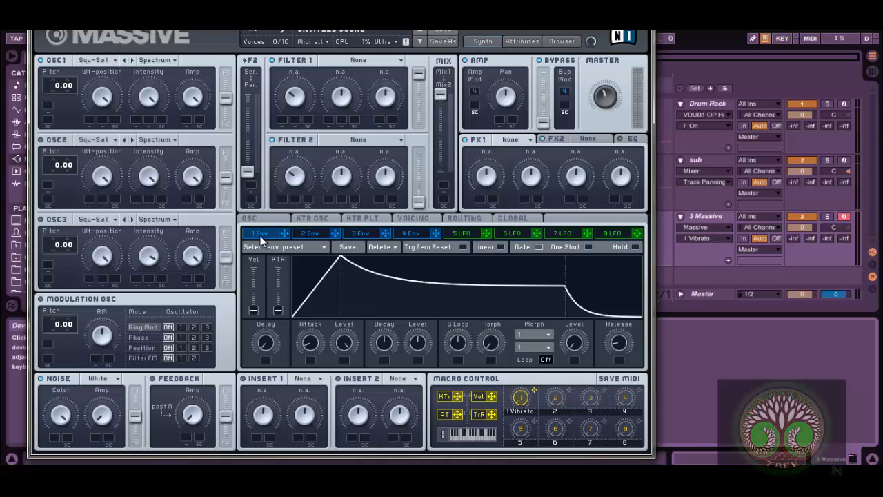
left_click_drag(102, 97, 101, 142)
left_click(450, 234)
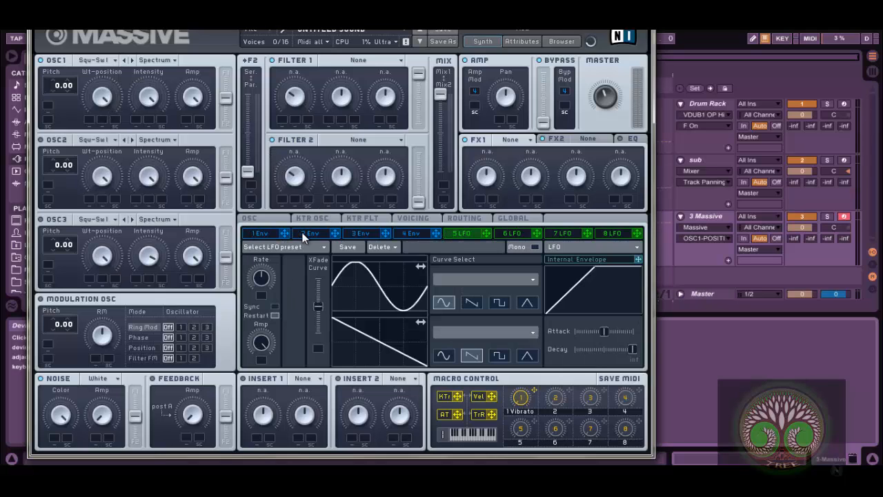
left_click(269, 236)
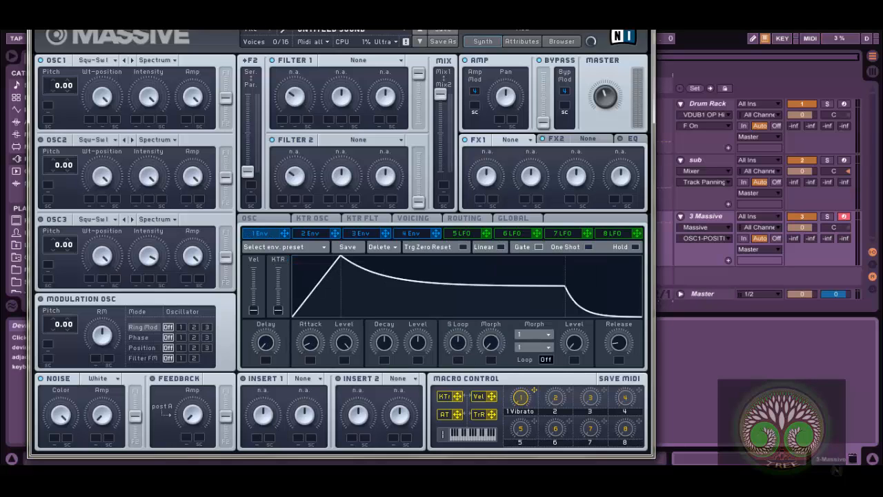
left_click_drag(311, 291, 457, 247)
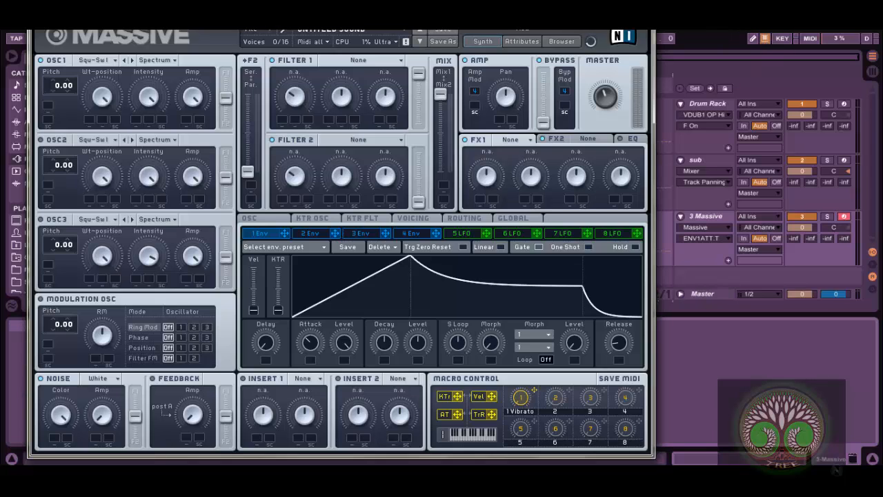
left_click(640, 14)
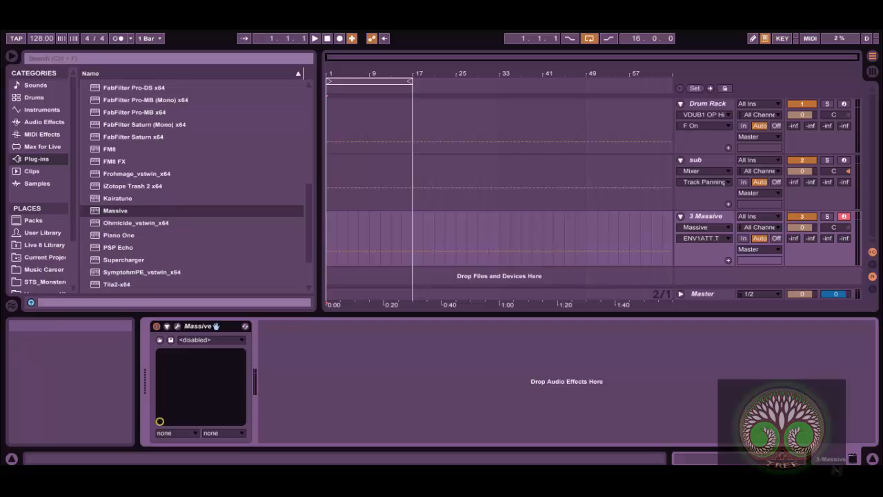
Group the Massive device into an Instrument Rack and show the rack's macro controls
left_click(43, 111)
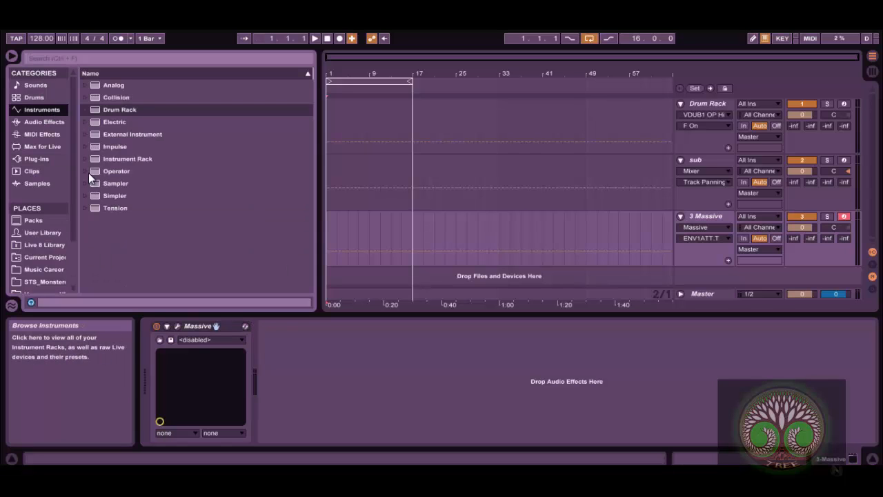
left_click(225, 327)
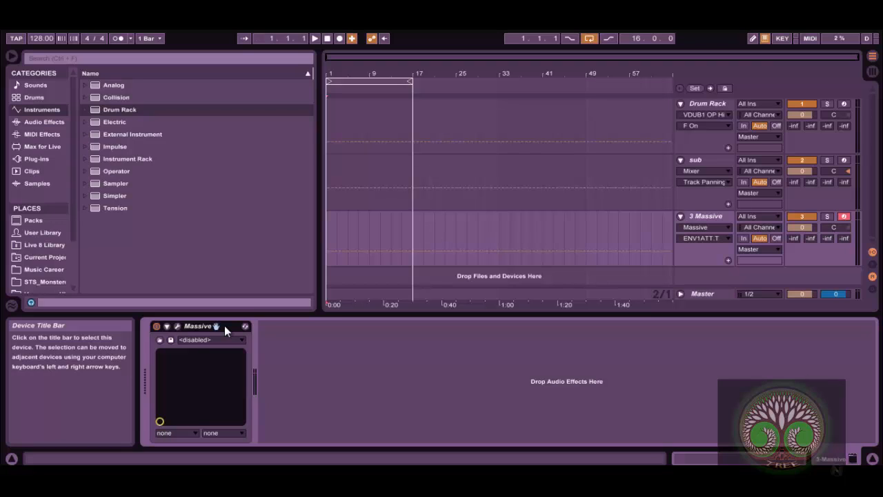
key("ctrl+g")
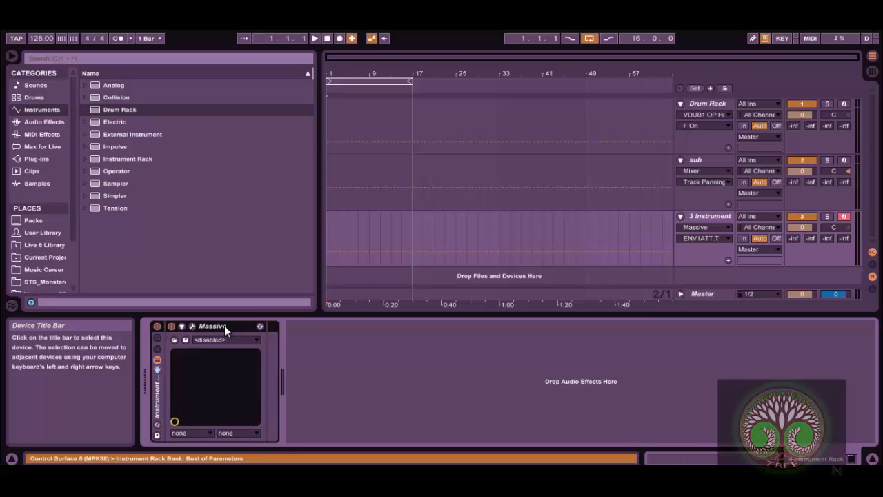
left_click(157, 342)
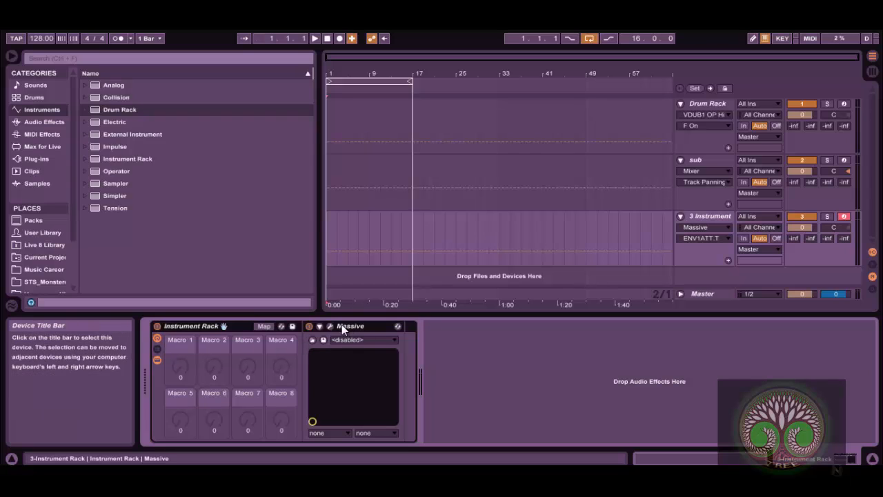
left_click(320, 326)
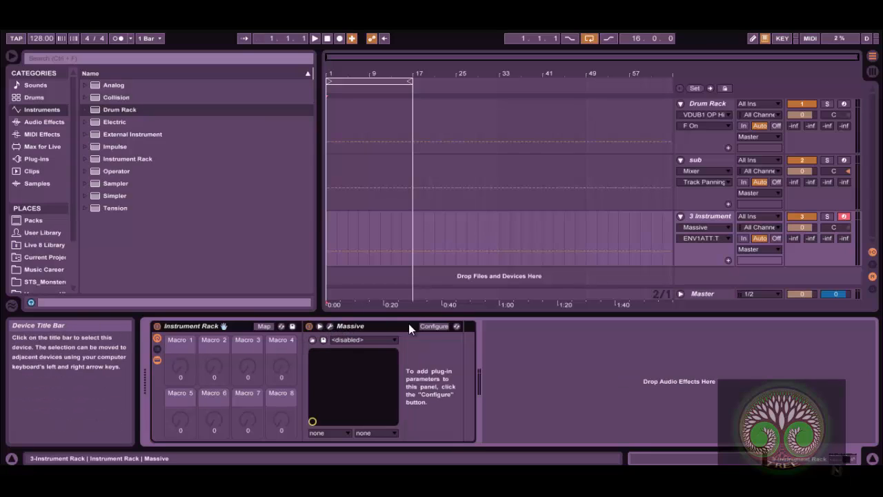
left_click(426, 324)
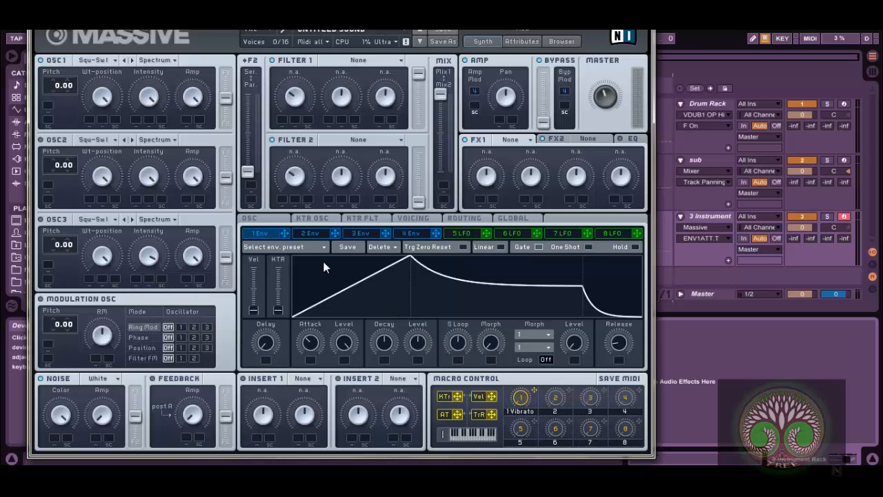
left_click(101, 101)
left_click(103, 178)
left_click(102, 257)
left_click(520, 398)
left_click(642, 15)
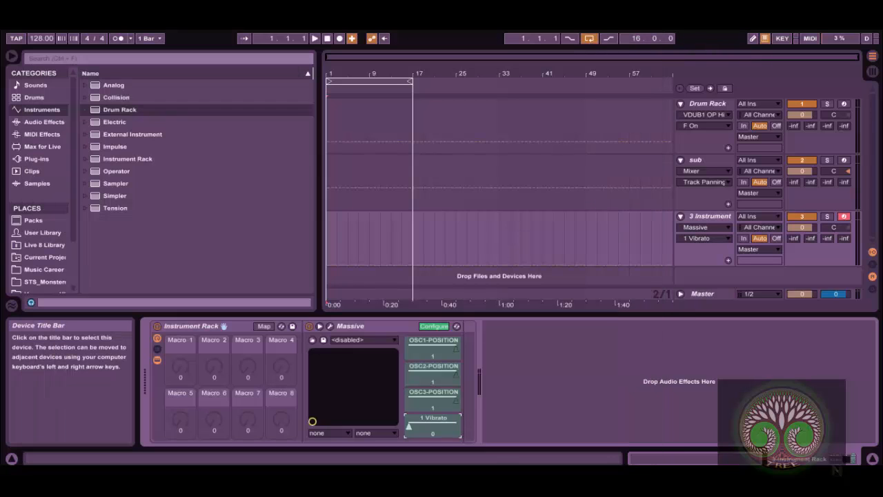
left_click(441, 324)
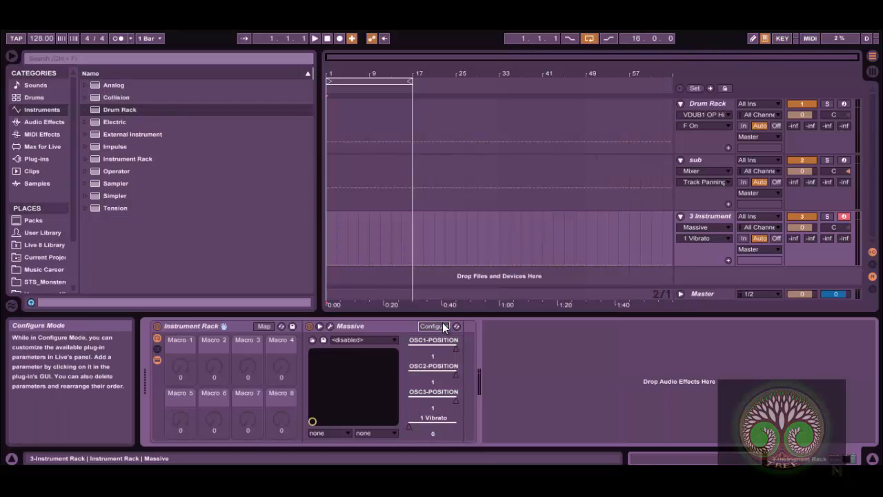
Turn LFO 5's rate up to maximum and add the rate to Massive's configured device parameters
left_click(330, 327)
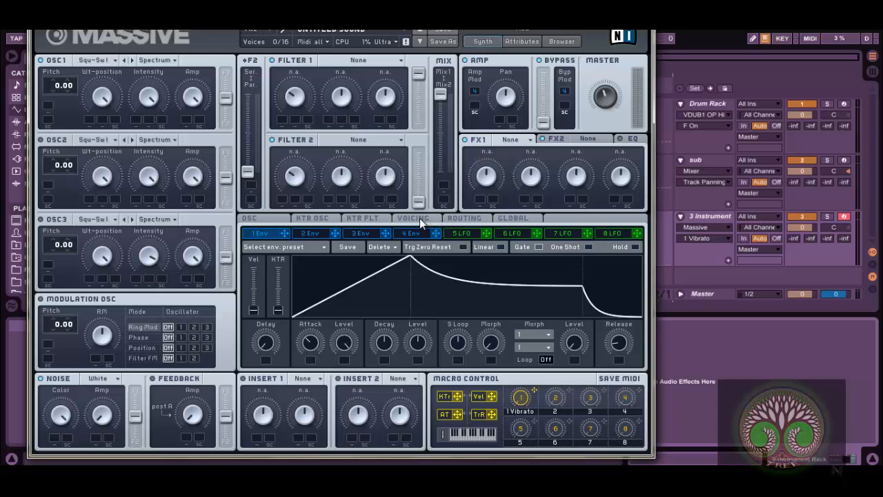
left_click(454, 231)
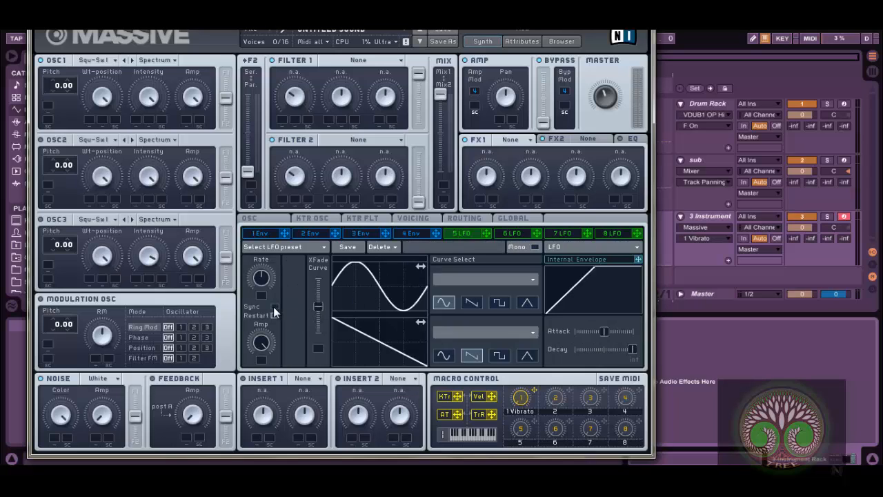
left_click(261, 282)
left_click(445, 302)
key("ctrl+alt+p")
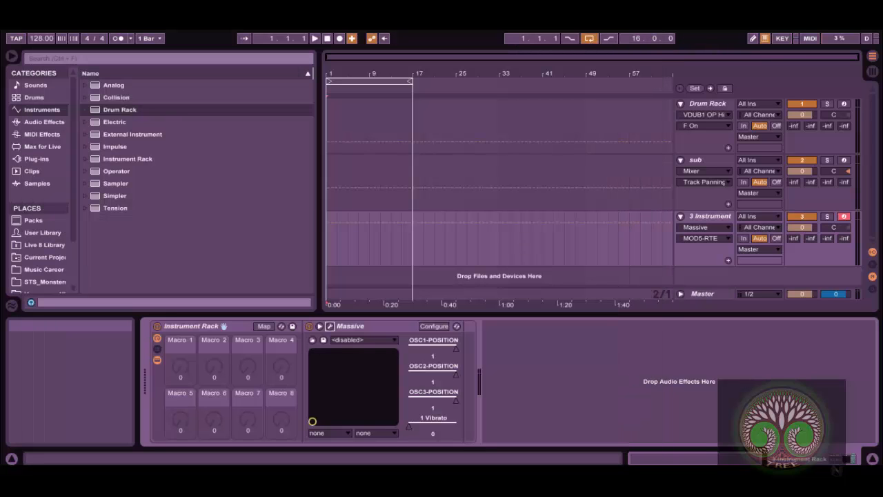
left_click(441, 326)
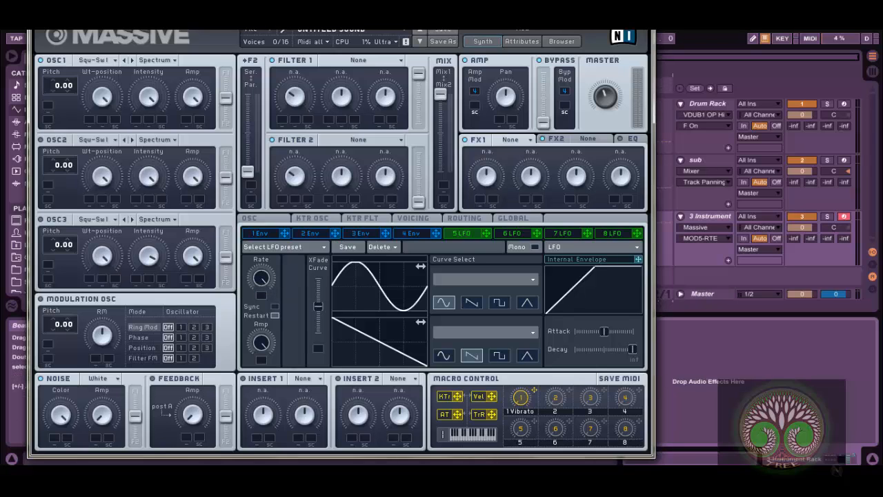
left_click(643, 15)
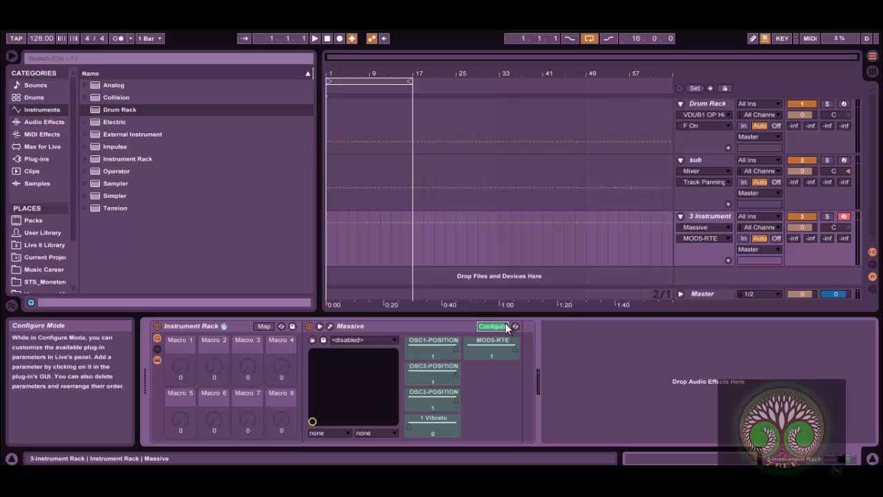
Map OSC1-POSITION, OSC2-POSITION and OSC3-POSITION to the rack's Macro 1, Macro 2 and Macro 3
left_click(264, 326)
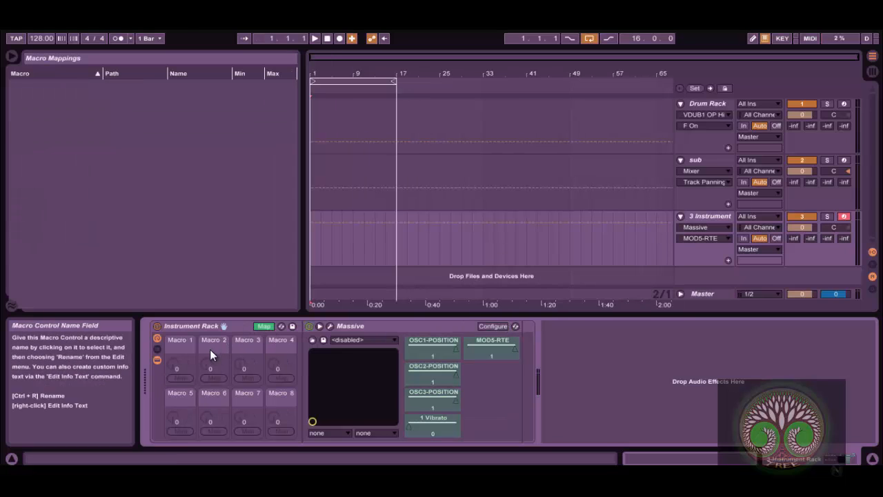
left_click(446, 340)
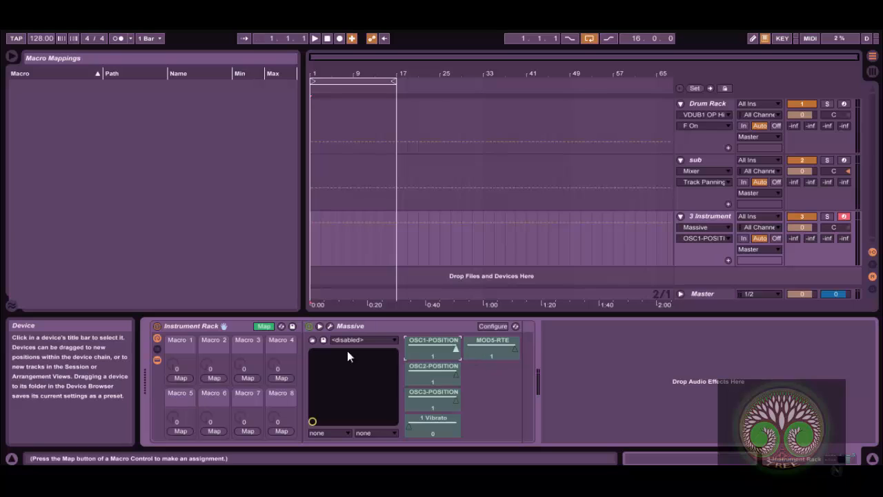
left_click(190, 378)
left_click(417, 376)
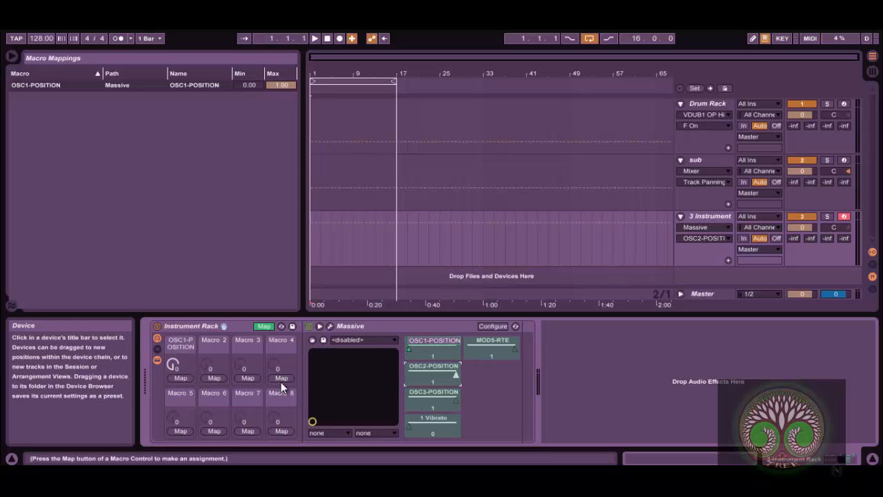
left_click(210, 377)
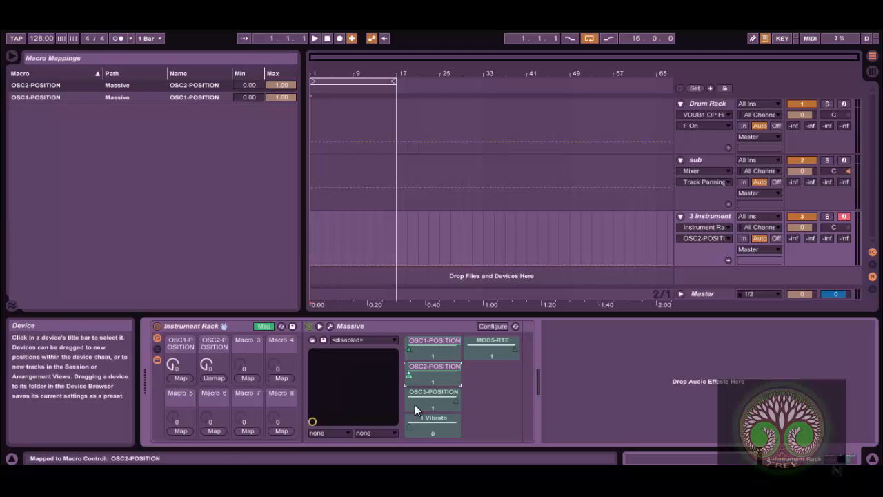
left_click(421, 400)
left_click(241, 377)
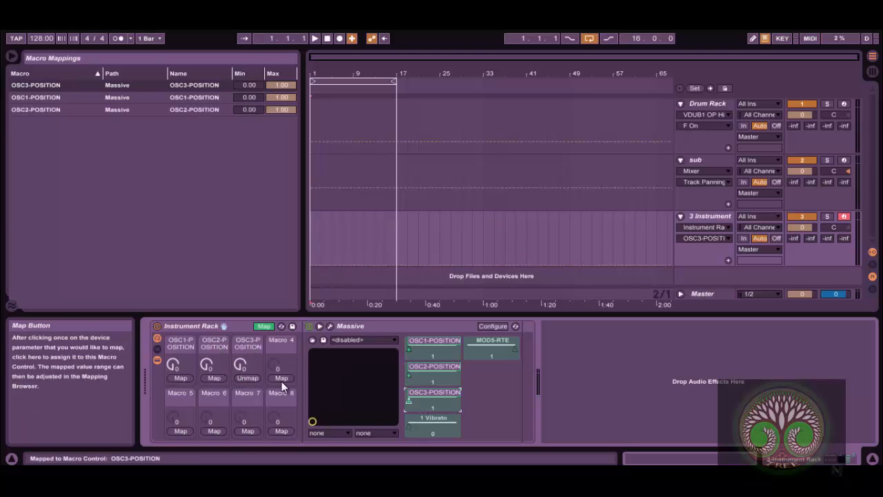
Map the 1 Vibrato parameter to Macro 5 and turn that macro up to 127
left_click(424, 421)
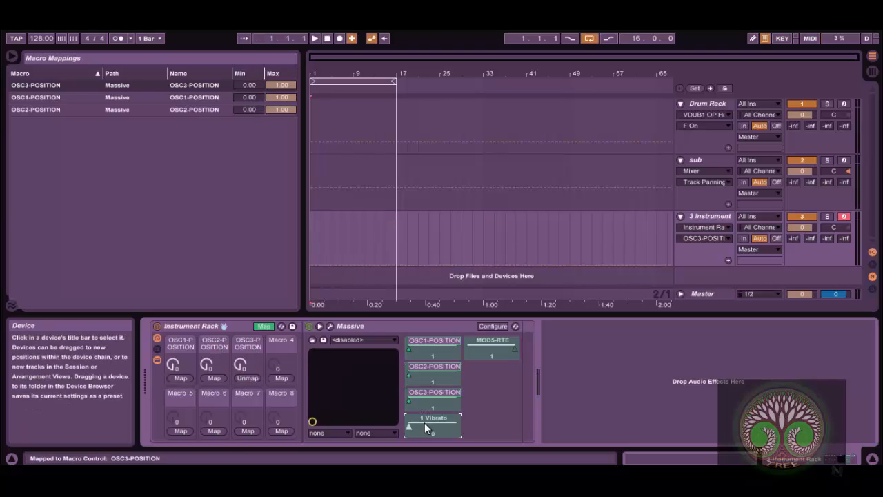
left_click(181, 431)
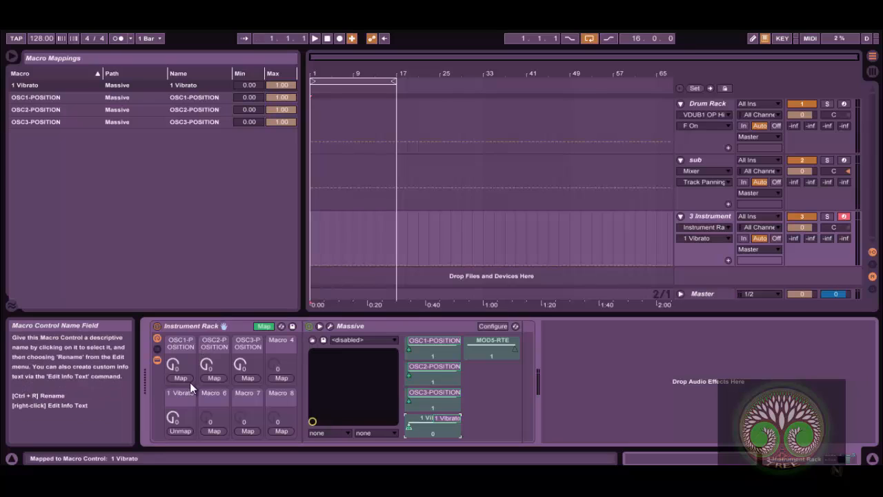
left_click_drag(174, 418, 174, 418)
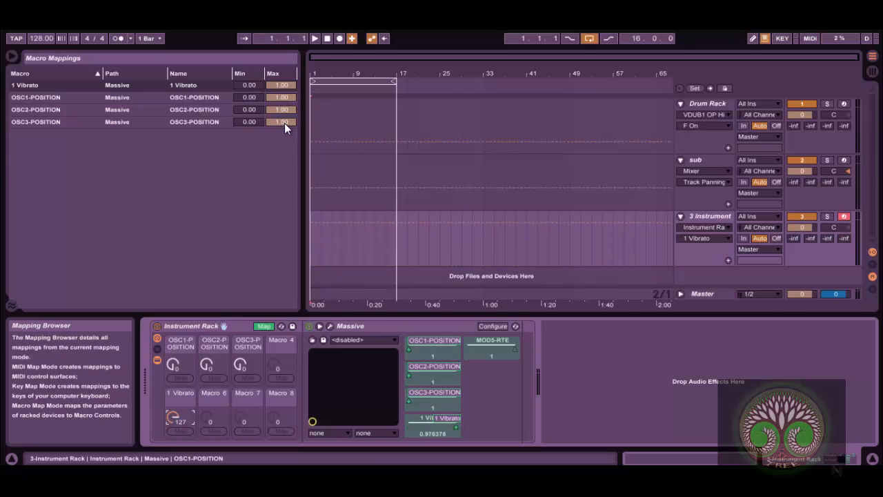
left_click_drag(284, 123, 285, 124)
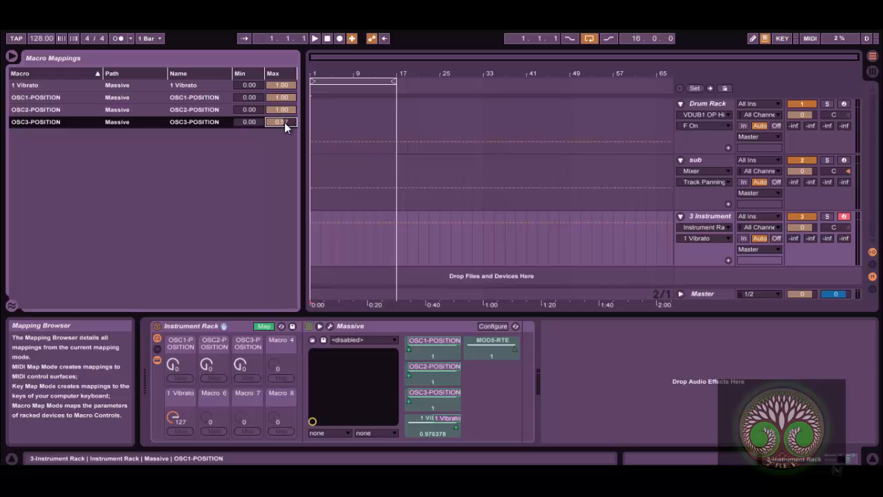
left_click(173, 417)
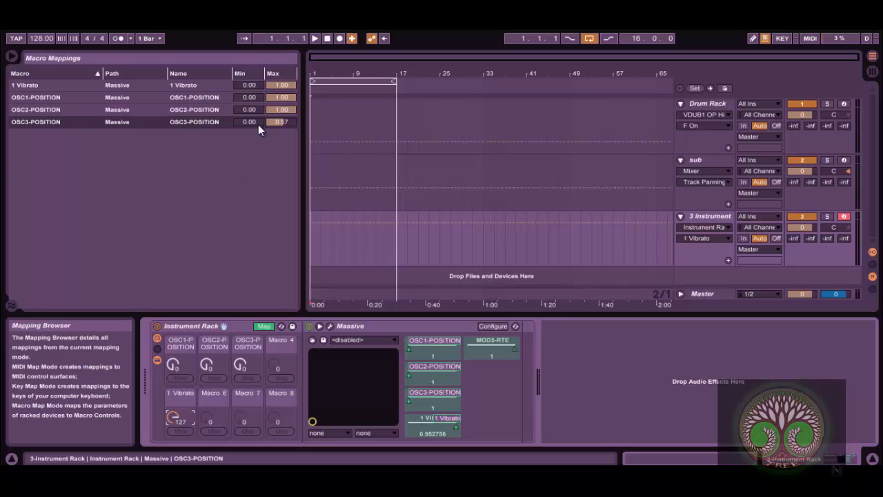
left_click(280, 121)
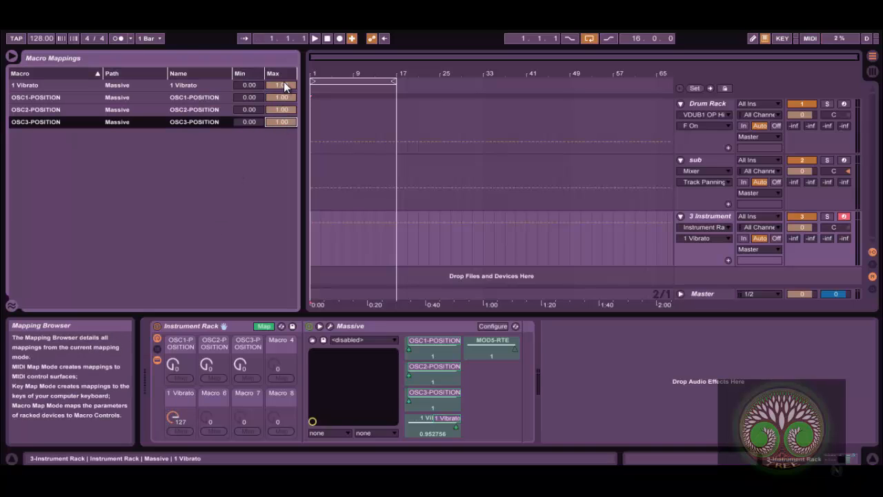
Limit the 1 Vibrato mapping's maximum to 0.72 and turn the 1 Vibrato macro down to 0
left_click_drag(284, 81, 284, 81)
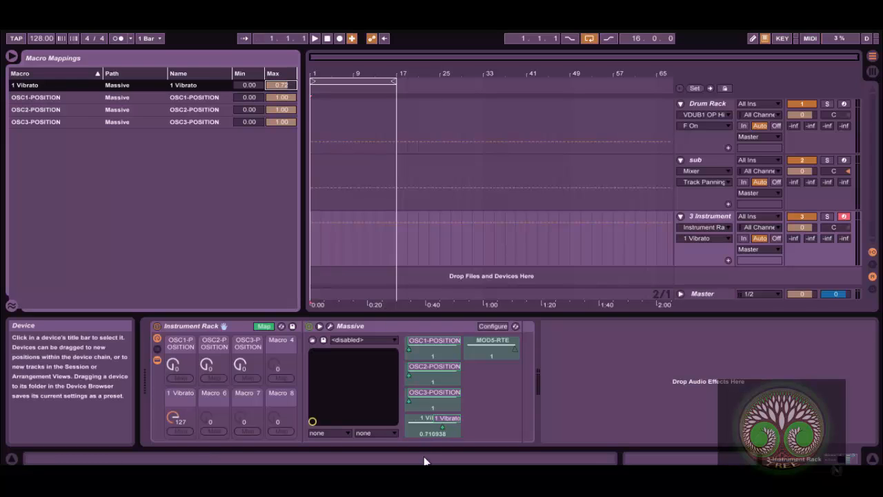
left_click(175, 418)
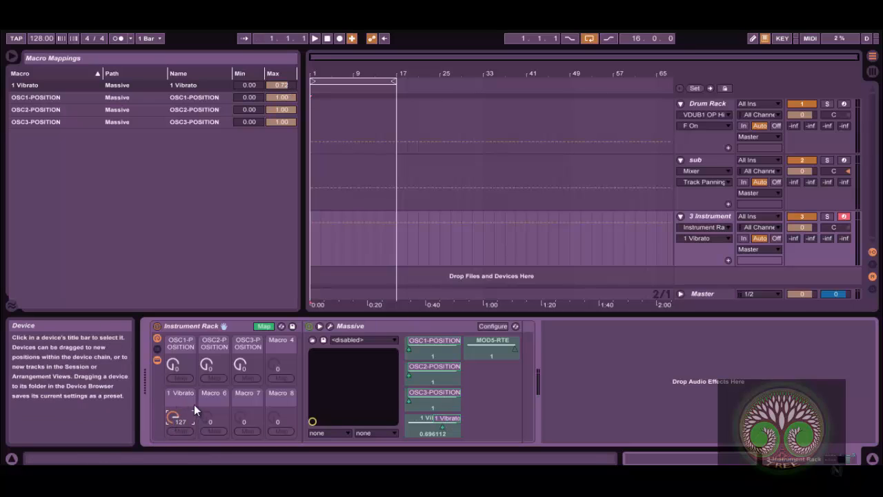
left_click_drag(172, 413, 172, 412)
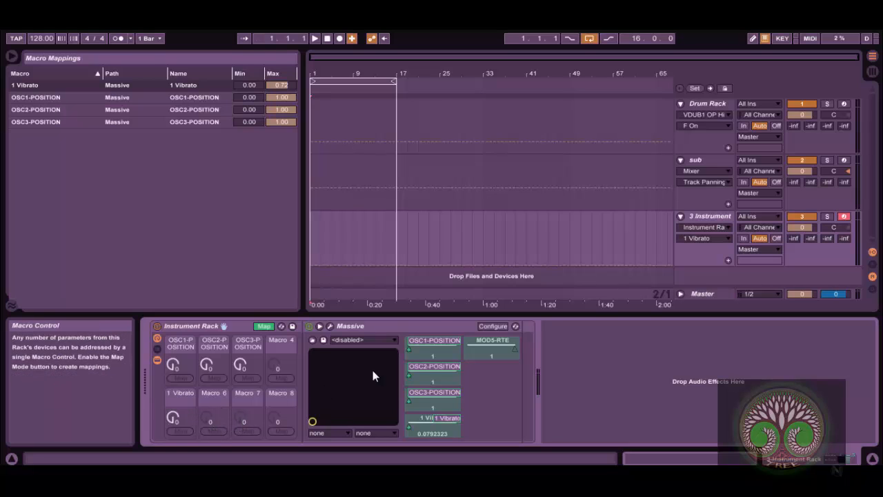
Map the MOD5-RTE parameter to Macro 6 and leave macro mapping mode
left_click(480, 352)
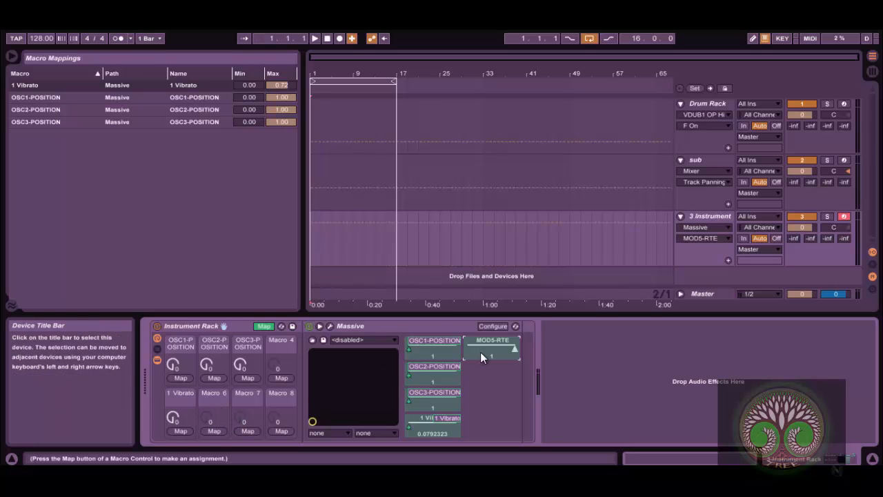
left_click(204, 431)
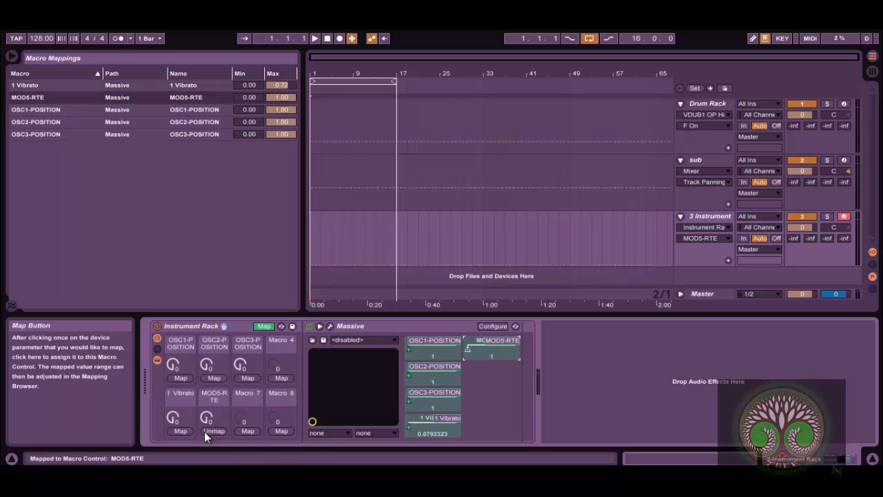
left_click(256, 328)
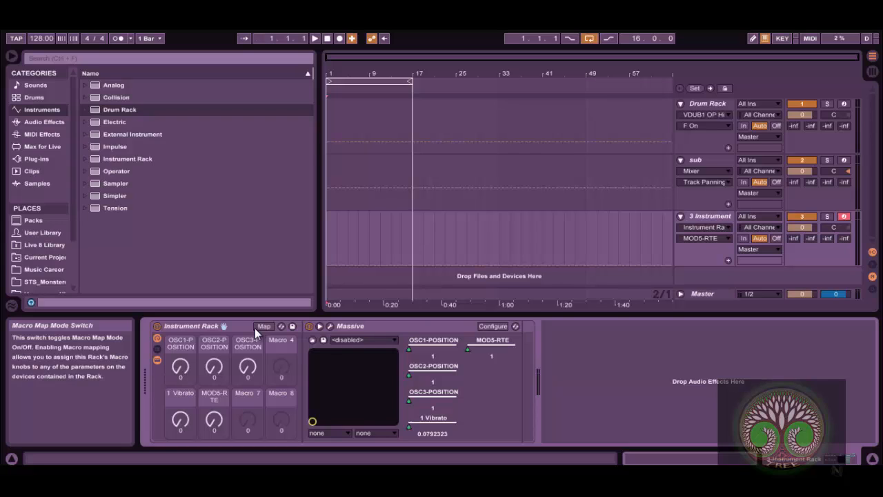
Sweep the OSC1-POSITION macro up and back down to 0 to test its effect on the sound
left_click(179, 370)
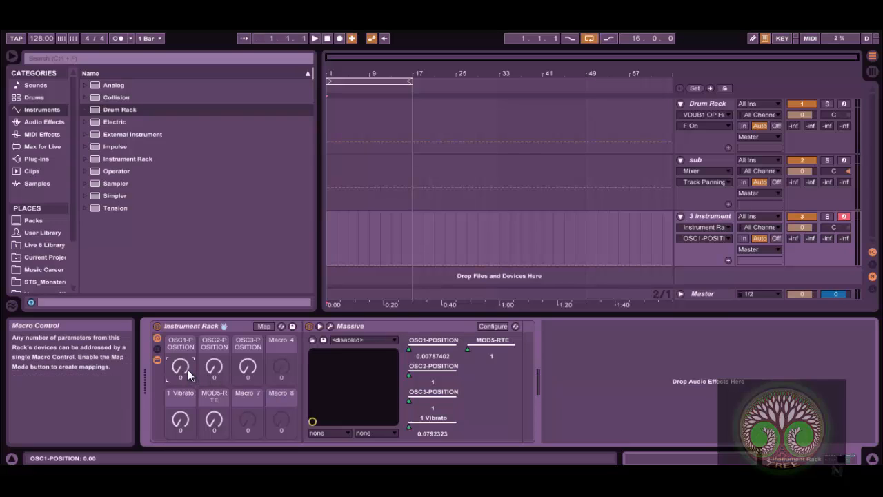
left_click_drag(188, 370, 188, 369)
left_click_drag(177, 366, 180, 382)
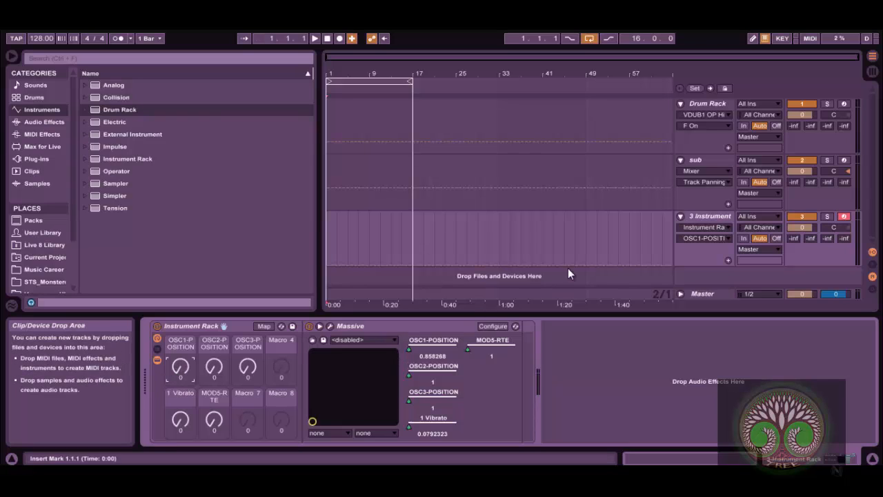
Open Massive's editor, assign LFO 5 to Filter 1's first modulation slot and set the filter type to Acid
left_click(718, 221)
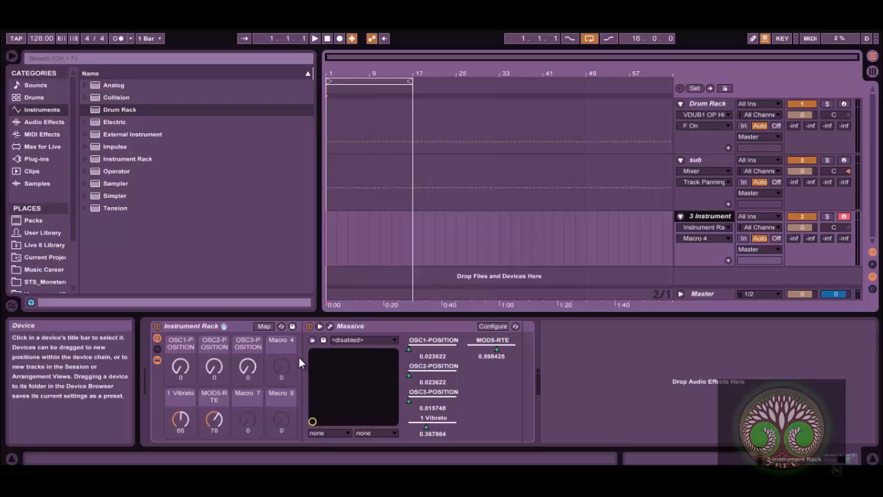
left_click(329, 327)
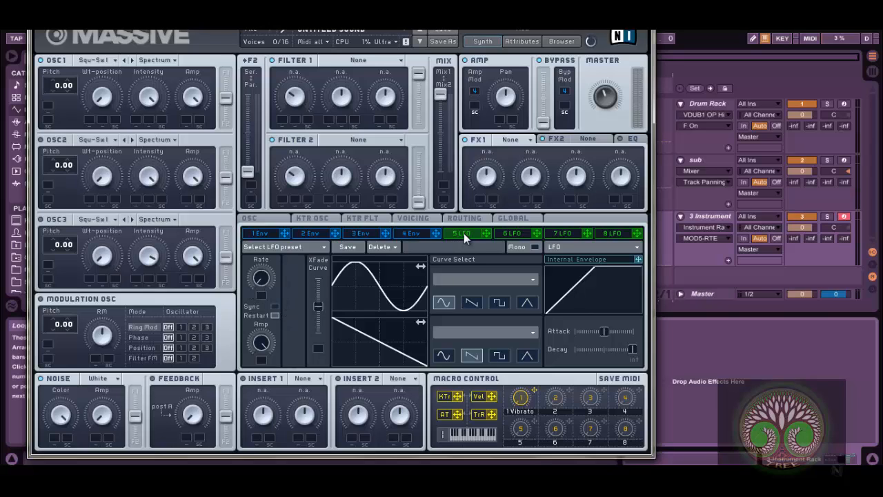
left_click_drag(487, 232, 284, 124)
left_click(351, 61)
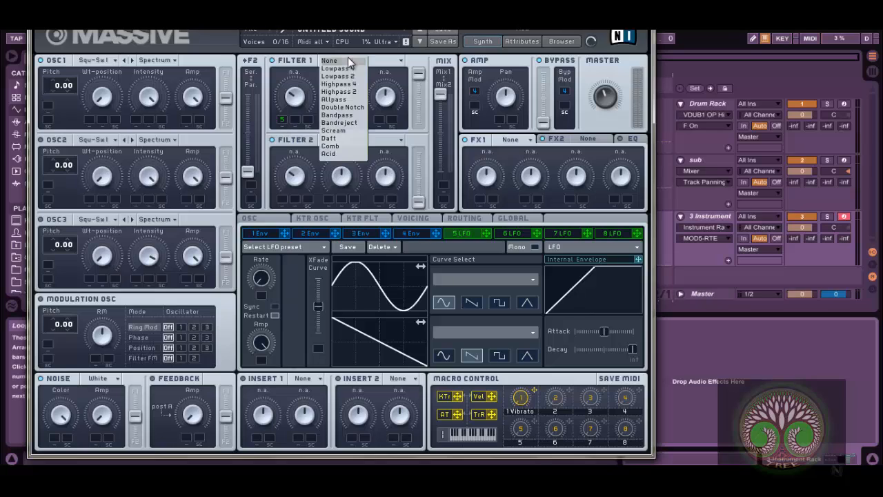
left_click(337, 153)
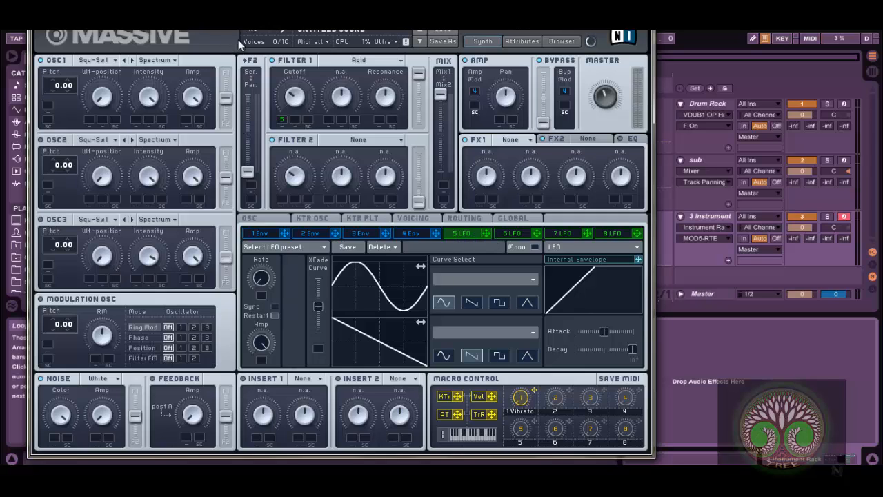
Raise LFO 5's modulation amount on Filter 1's cutoff to its full range and turn the cutoff down to minimum
left_click_drag(285, 126, 320, 60)
left_click(290, 102)
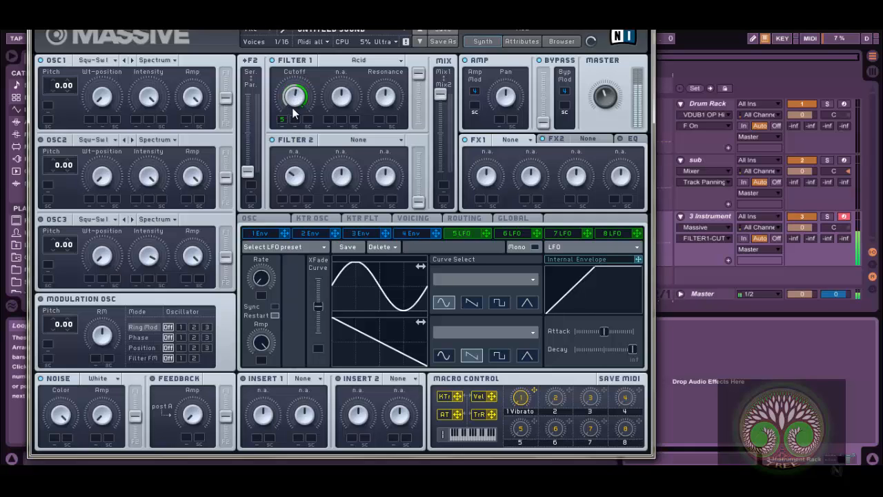
left_click_drag(292, 109, 300, 147)
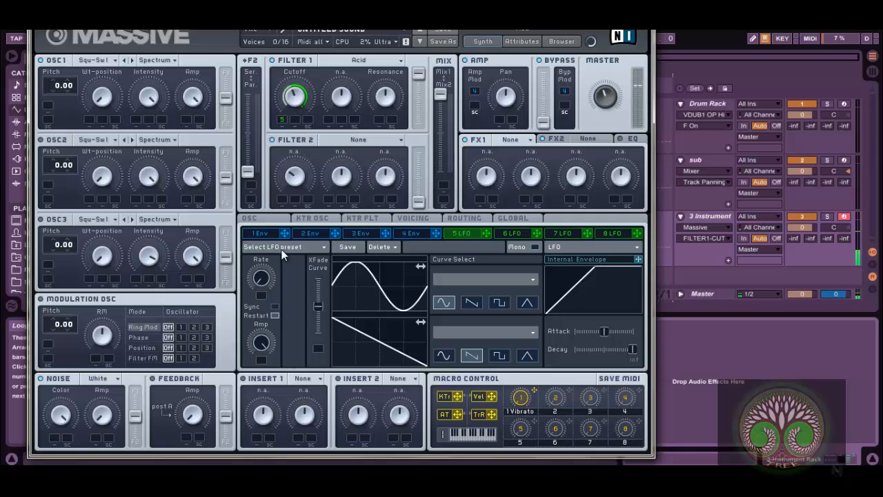
left_click_drag(264, 276, 275, 215)
left_click(296, 107)
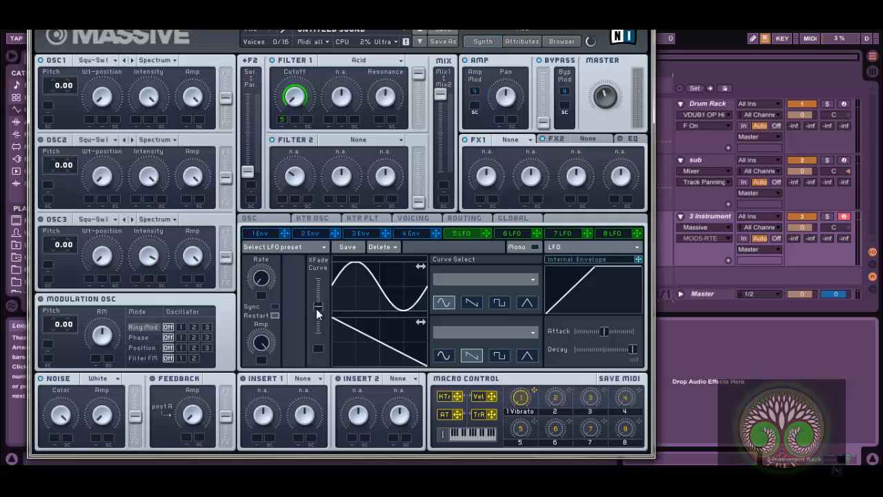
Move LFO 5's XFade Curve fully to the upper curve, raise its rate and give the upper curve a triangle shape
left_click_drag(317, 305, 318, 279)
left_click(260, 278)
left_click(473, 302)
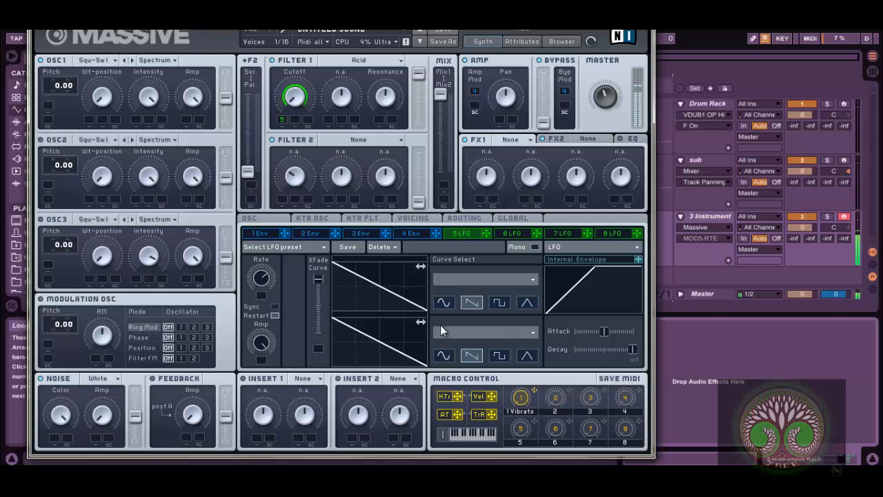
left_click(450, 301)
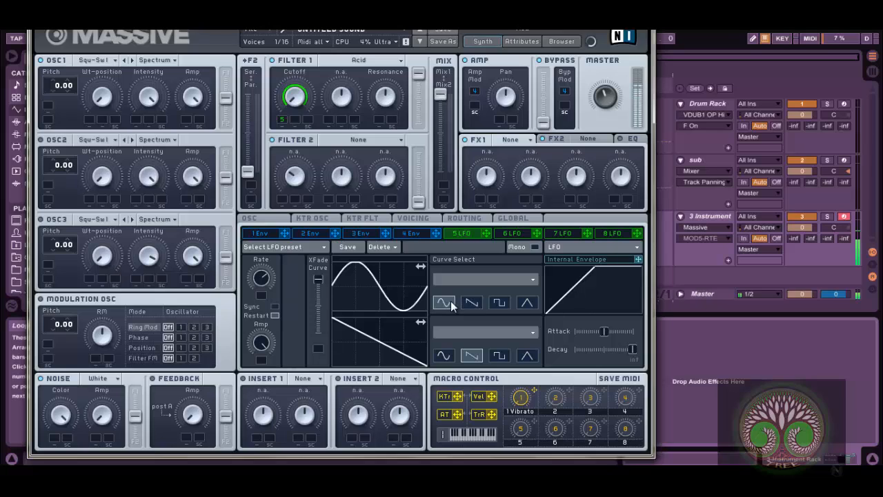
left_click(495, 305)
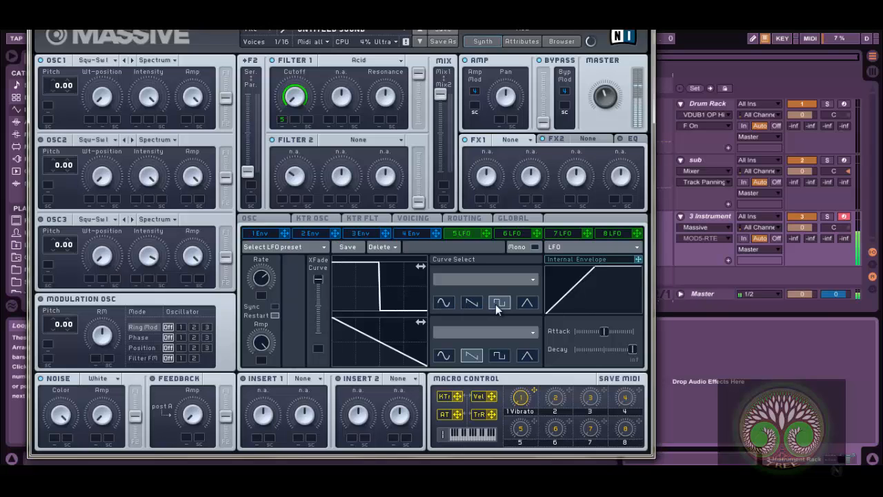
left_click(526, 302)
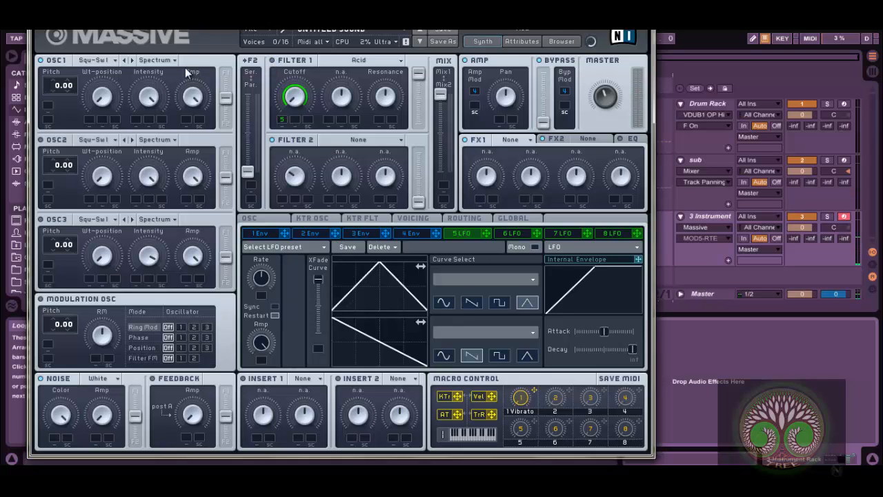
Set OSC1's wavetable to Crusher and its mode to Bend -, trying out different wavetable positions
left_click(114, 61)
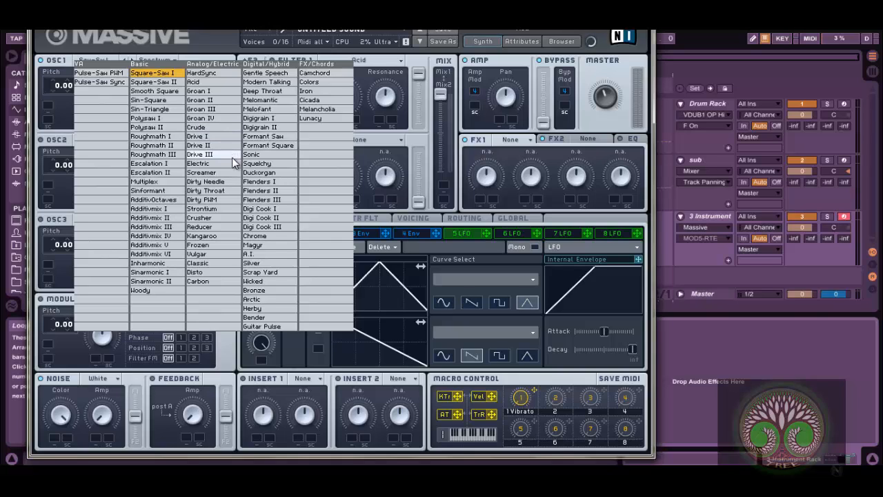
left_click(218, 216)
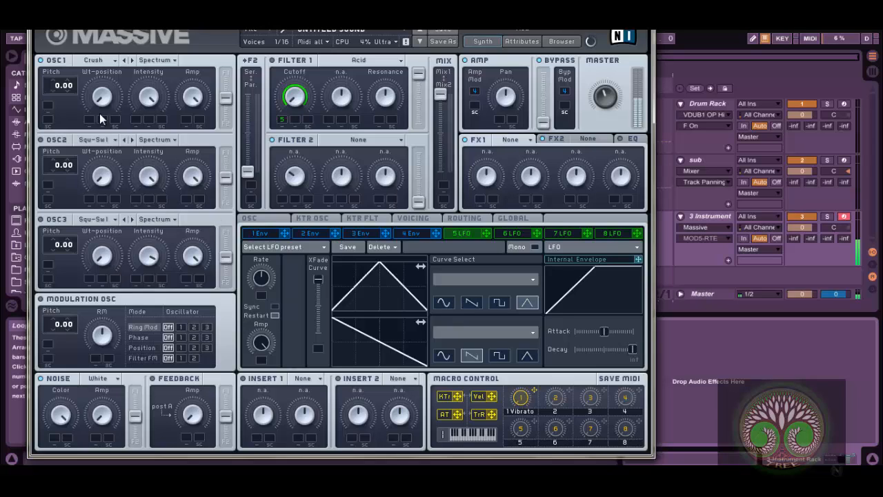
left_click_drag(104, 103, 112, 89)
left_click(159, 61)
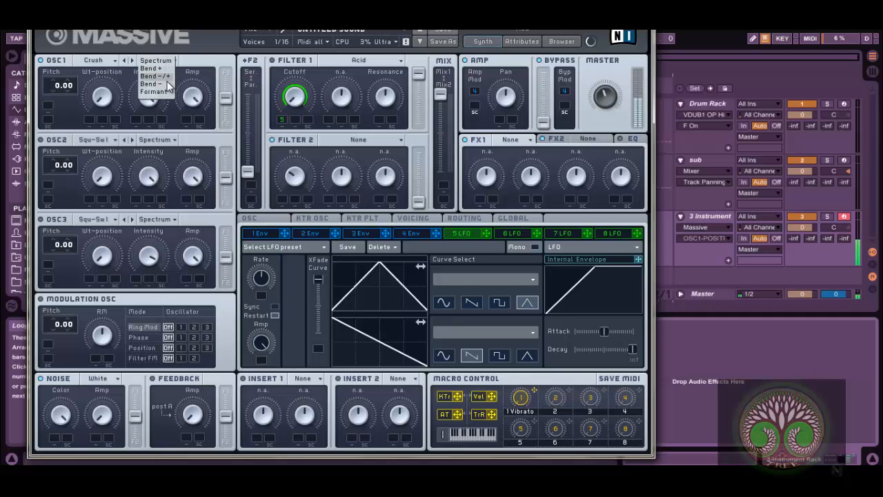
left_click(167, 83)
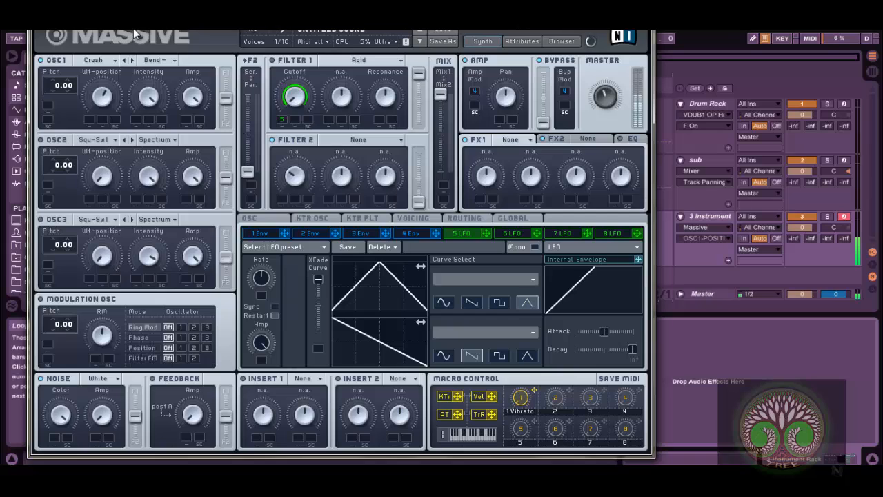
left_click(116, 61)
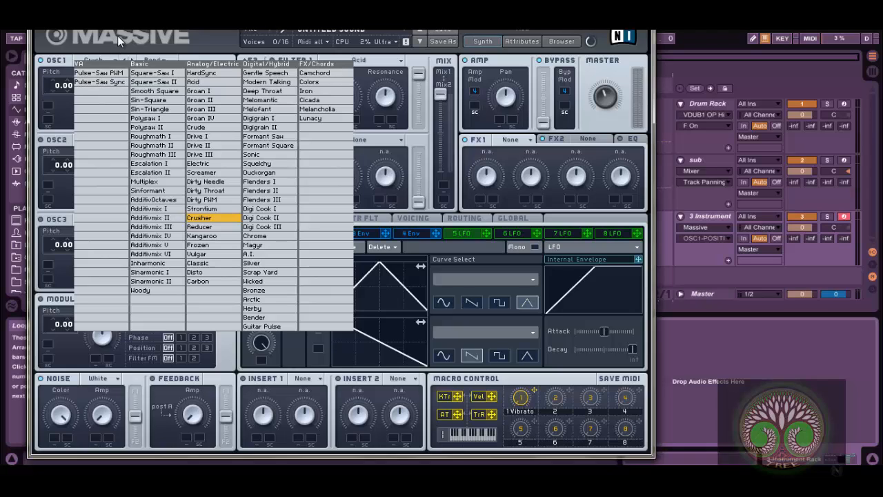
left_click(58, 142)
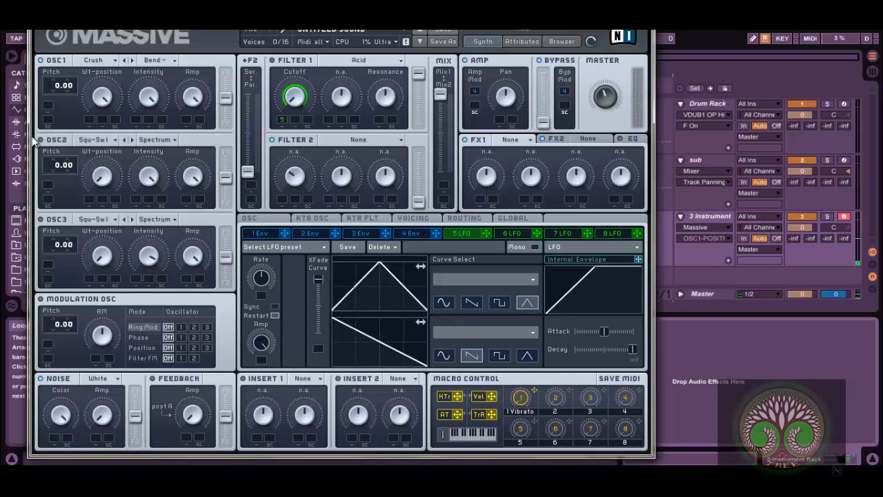
Set OSC2's wavetable to Formant Saw and detune its pitch to -0.14
left_click(102, 139)
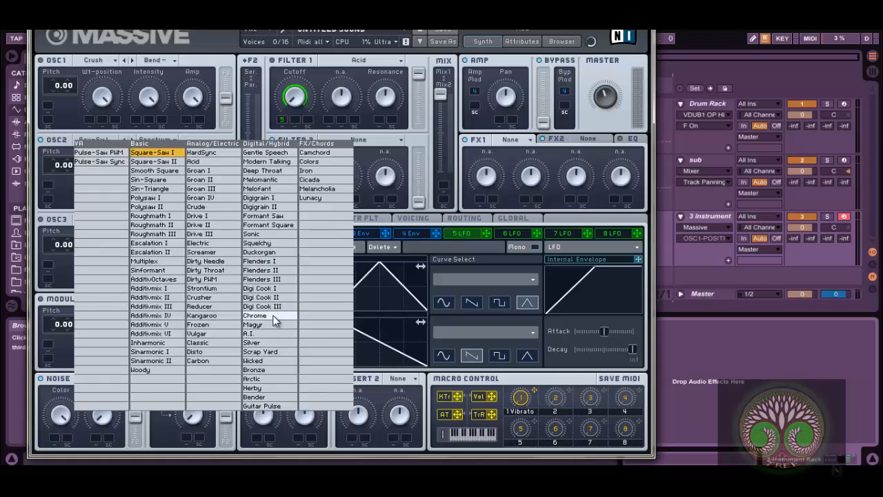
left_click(269, 218)
left_click_drag(99, 178, 145, 98)
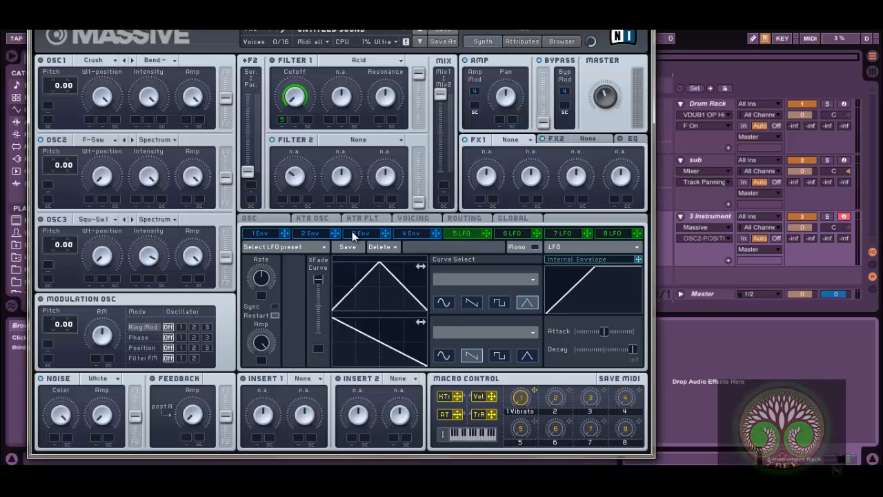
left_click(67, 164)
left_click_drag(68, 182, 68, 182)
Set OSC3's wavetable to Deep Throat and try out its wavetable position
left_click(110, 219)
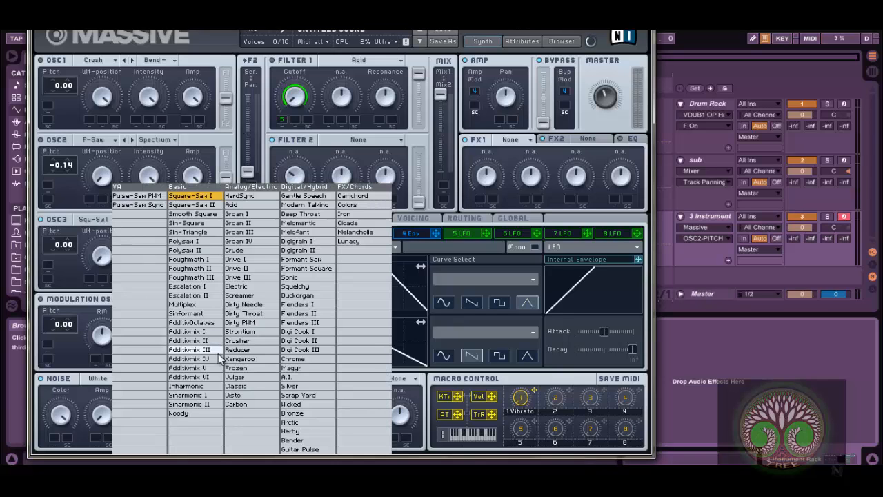
left_click(328, 215)
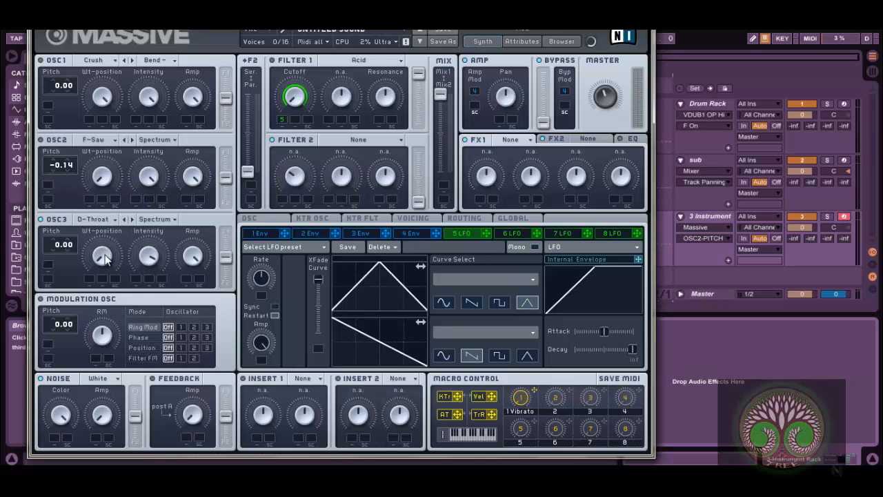
left_click(104, 258)
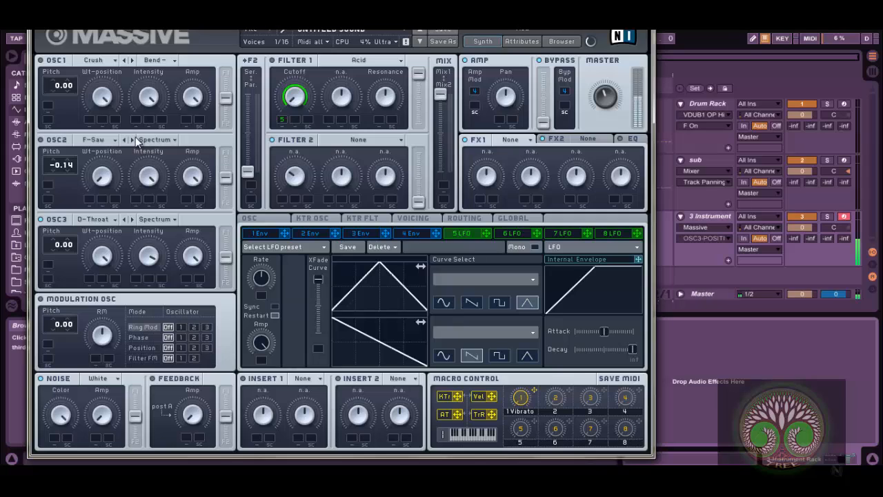
Try OSC3's Bend - mode, and return the oscillator to Spectrum
left_click(148, 219)
left_click(149, 239)
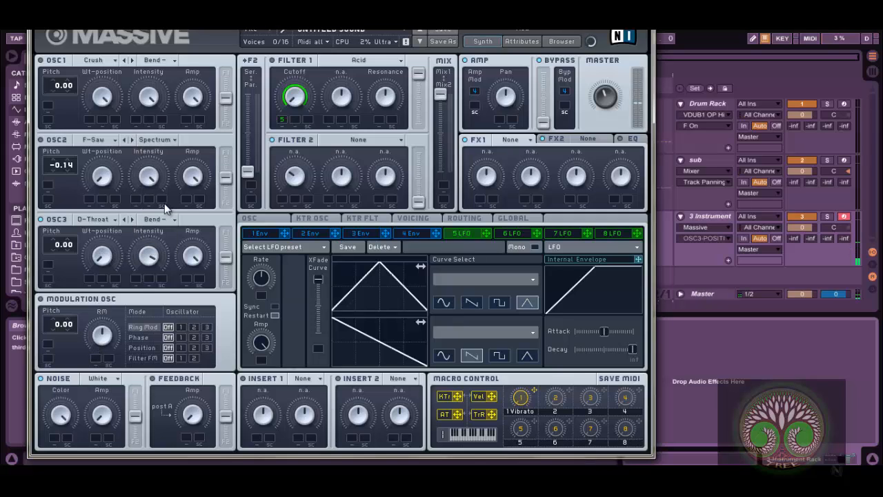
left_click(165, 220)
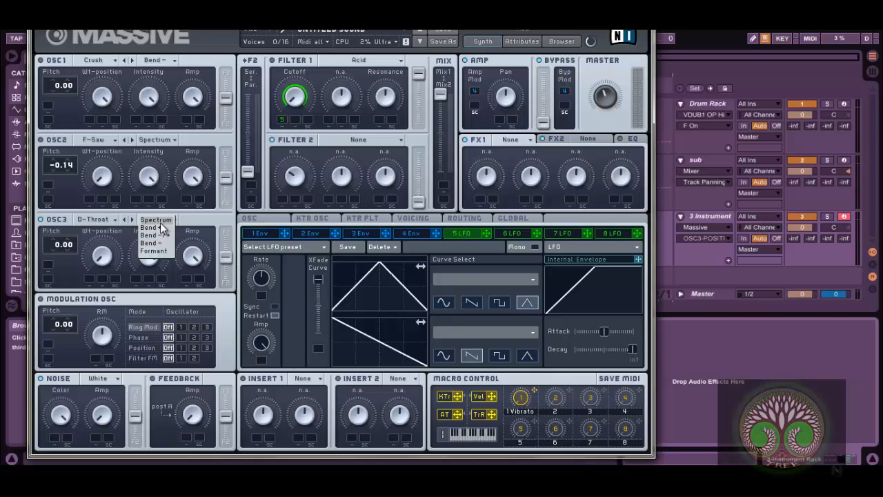
left_click(158, 220)
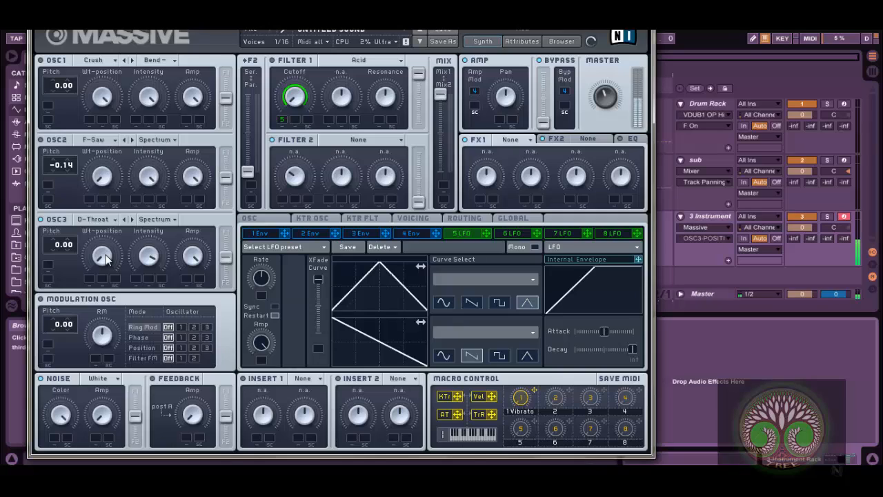
Tune OSC3 an octave down and detune it slightly to a pitch of -11.86, trying out its wavetable position
left_click(60, 247)
left_click_drag(102, 253, 104, 215)
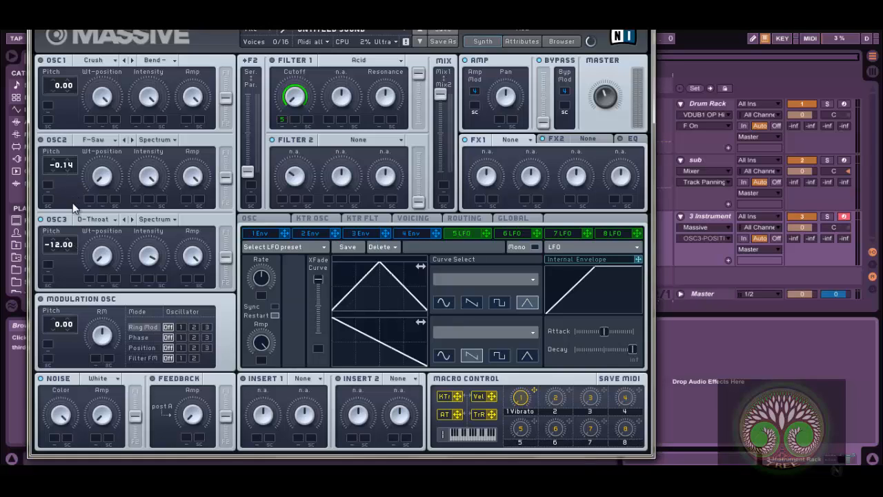
left_click_drag(70, 241, 70, 232)
left_click_drag(65, 240, 65, 221)
Audition OSC1's wavetable position and OSC3's intensity, view envelope 1, and close the Massive window
left_click(40, 141)
left_click(101, 98)
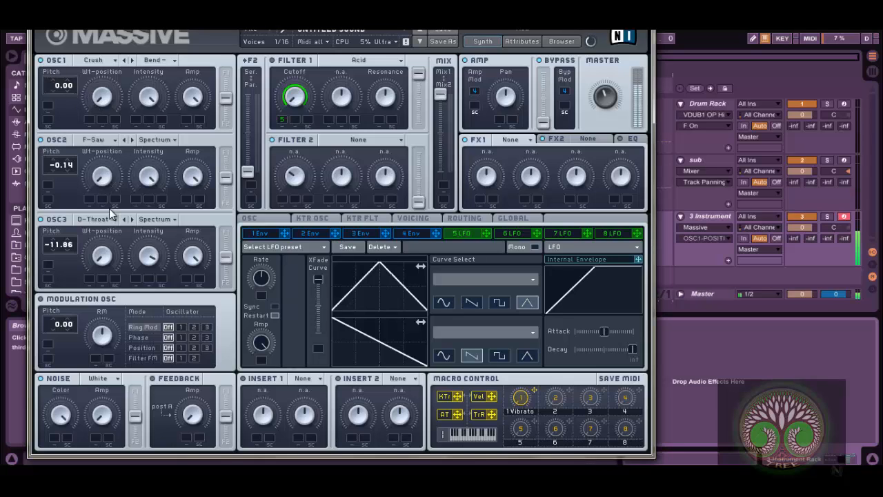
left_click(147, 256)
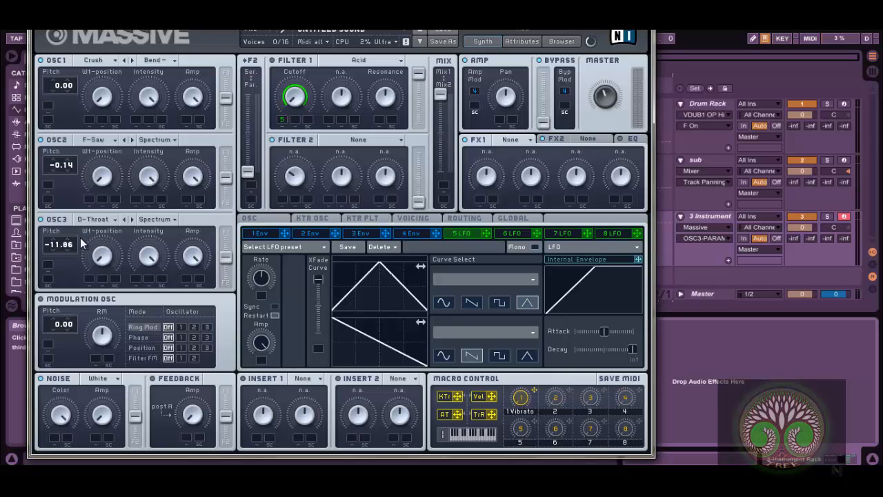
mouse_move(106, 104)
left_mouse_down()
mouse_move(107, 28)
mouse_move(112, 99)
left_mouse_up()
left_click(259, 234)
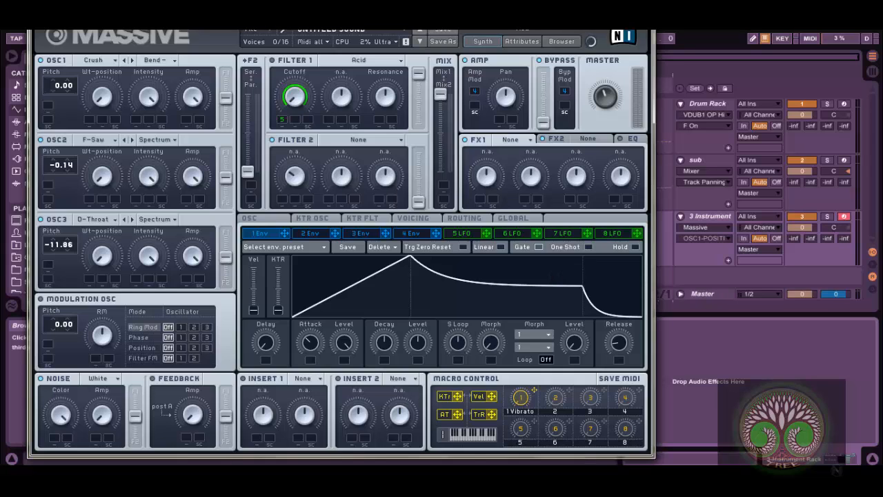
left_click(640, 22)
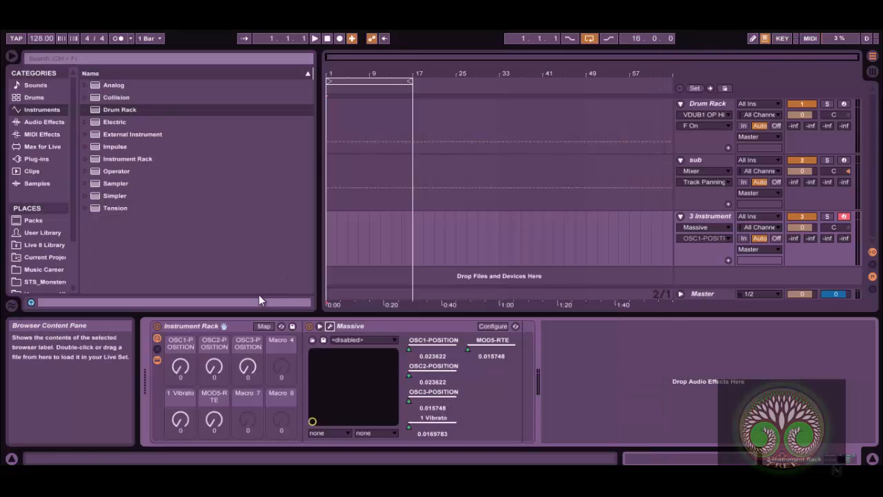
Set the OSC1-POSITION macro to 0 and insert an eight-bar MIDI clip at bar 1 of the 3 Instrument track
left_click(180, 370)
left_click_drag(178, 370, 178, 407)
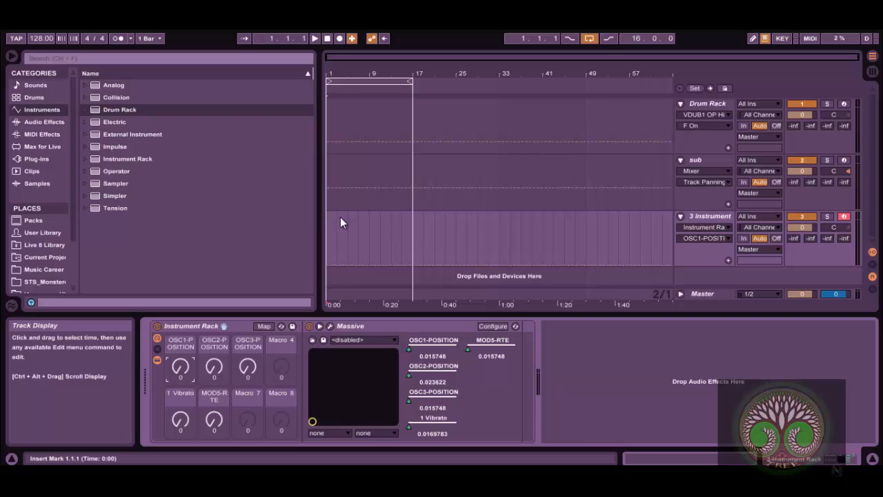
left_click_drag(333, 219, 366, 223)
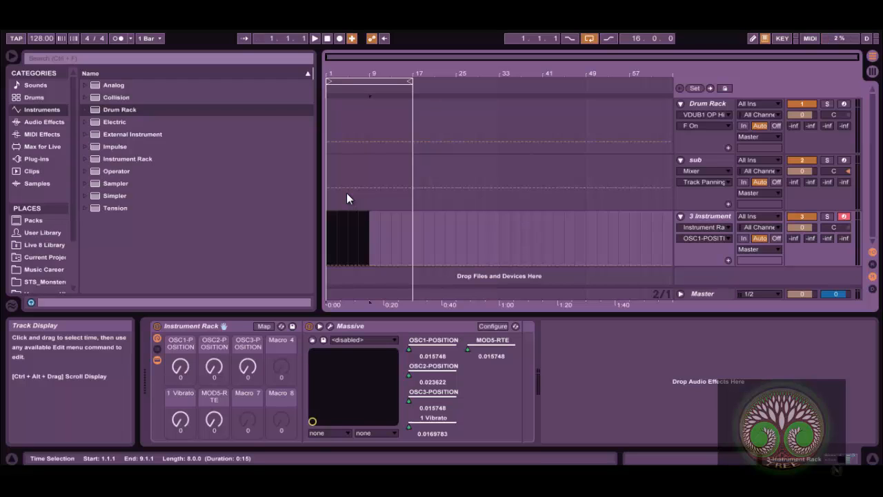
key("ctrl+shift+m")
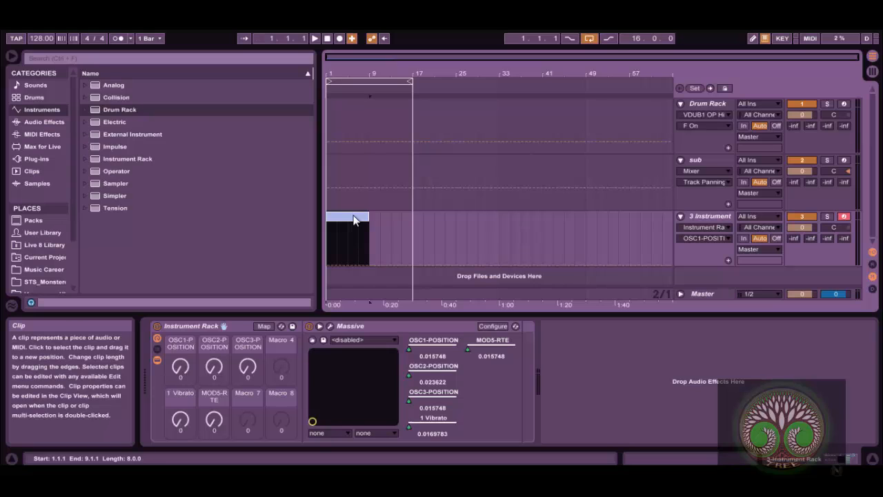
Draw an A2 note across all eight bars of the new MIDI clip and play it back
double_click(354, 220)
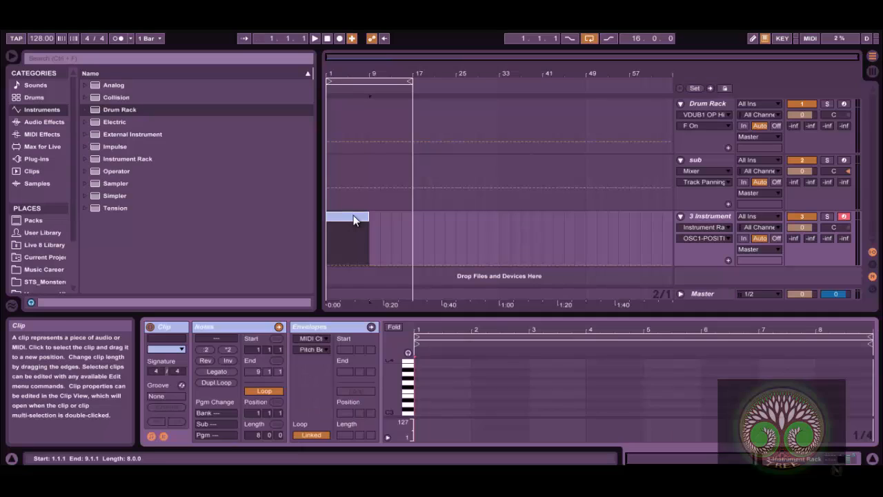
double_click(395, 381)
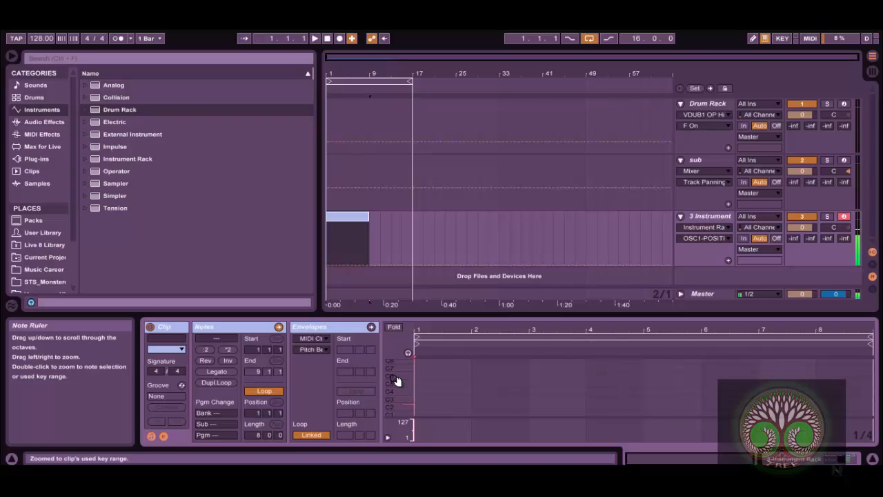
mouse_move(395, 380)
left_mouse_down()
mouse_move(404, 416)
mouse_move(642, 348)
mouse_move(776, 345)
mouse_move(843, 331)
mouse_move(868, 311)
left_mouse_up()
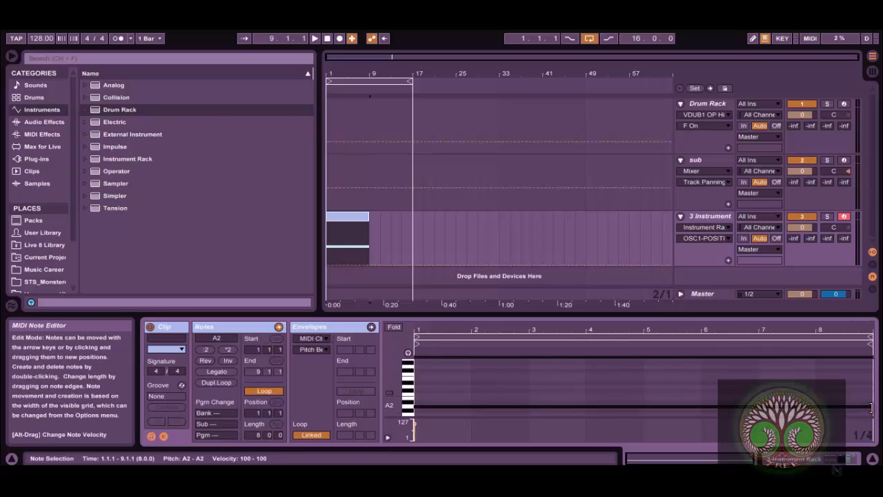
key("space")
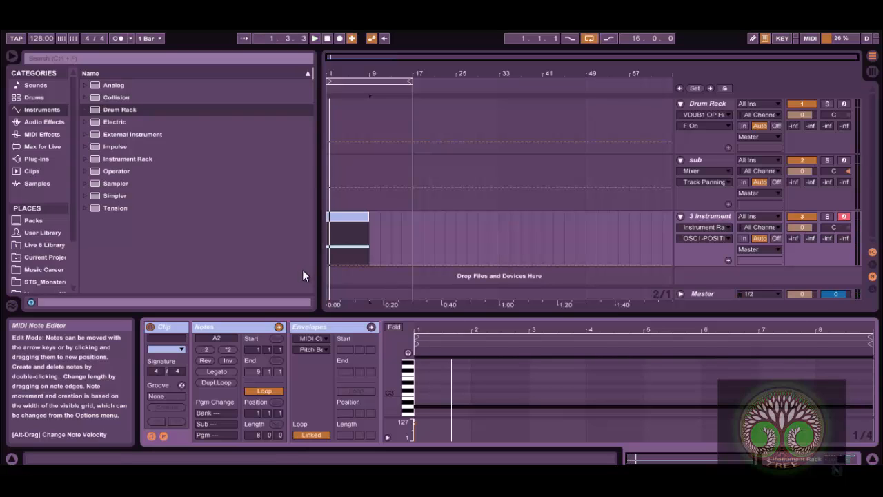
Show the clip's Pitch Bend envelope and add a breakpoint on its centre line at the start of bar 1
left_click(315, 350)
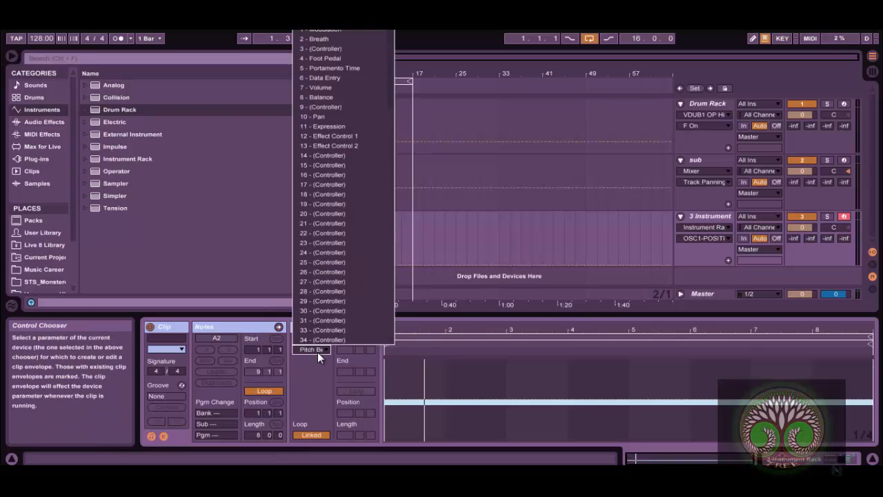
left_click(317, 349)
left_click_drag(387, 401, 387, 404)
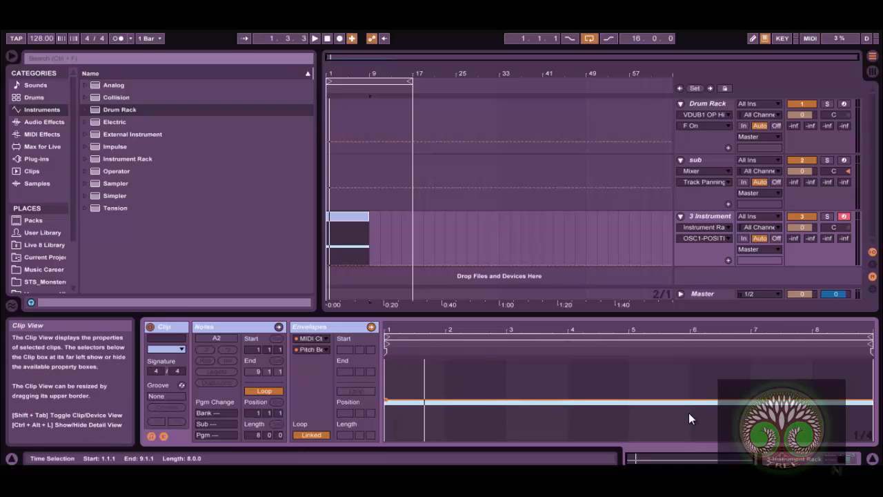
Audition the clip in short playbacks and return to the track's device view
key("space")
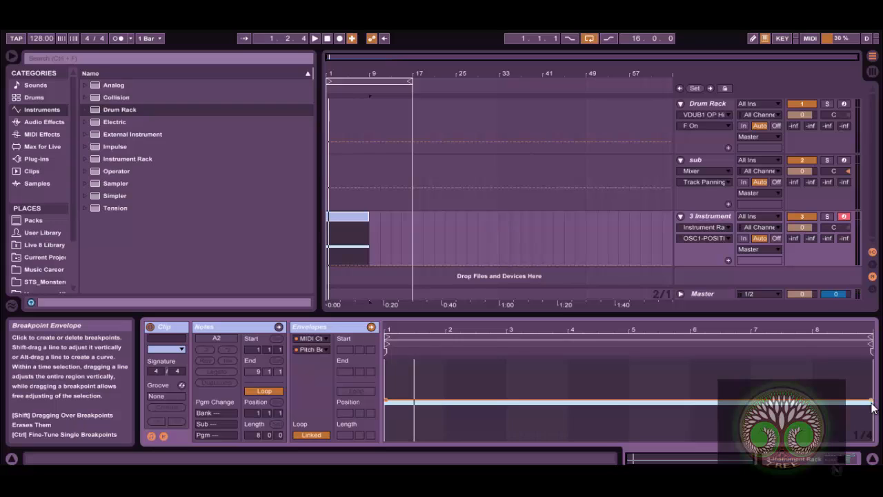
key("space")
key("space")
key("space")
key("space")
key("space")
key("space")
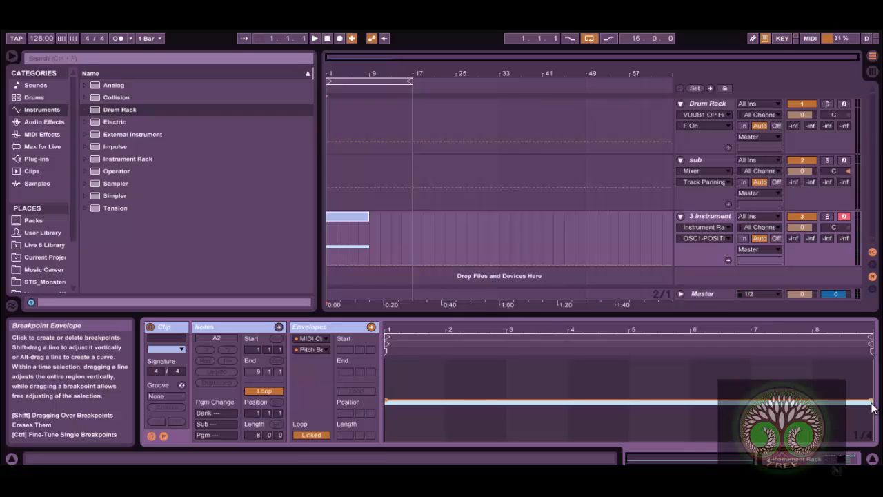
key("shift+Tab")
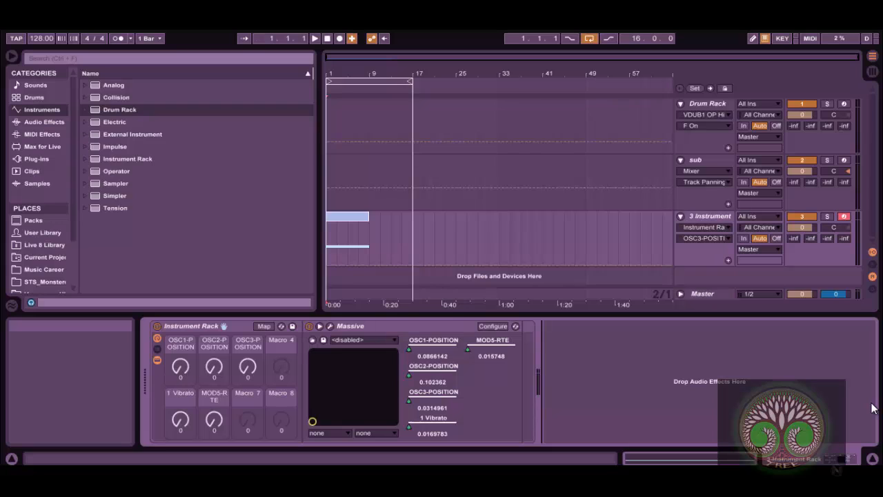
mouse_move(659, 477)
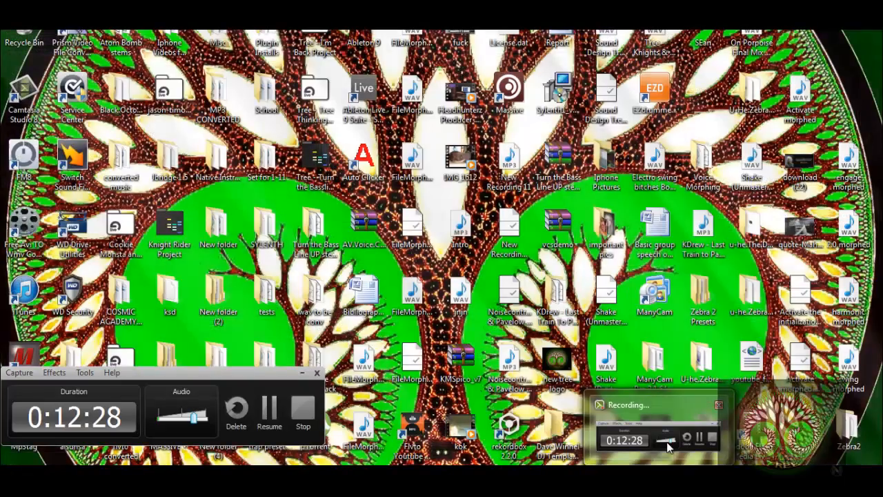
left_click(666, 442)
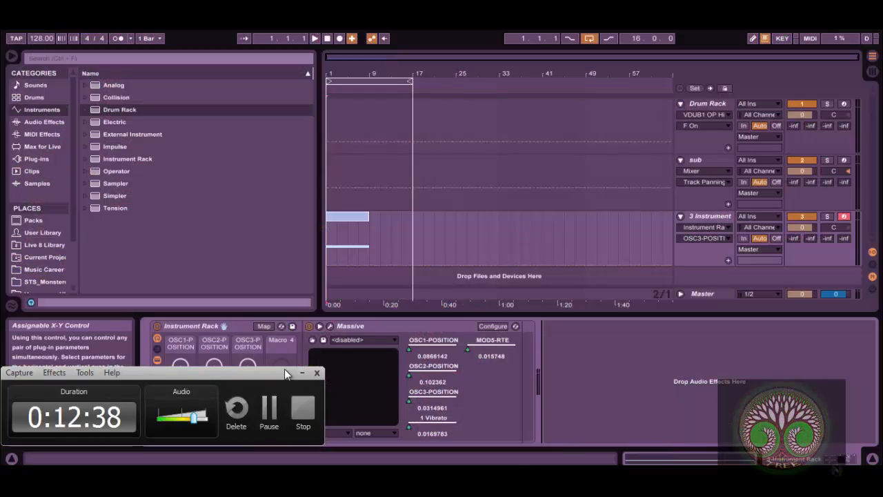
left_click(302, 372)
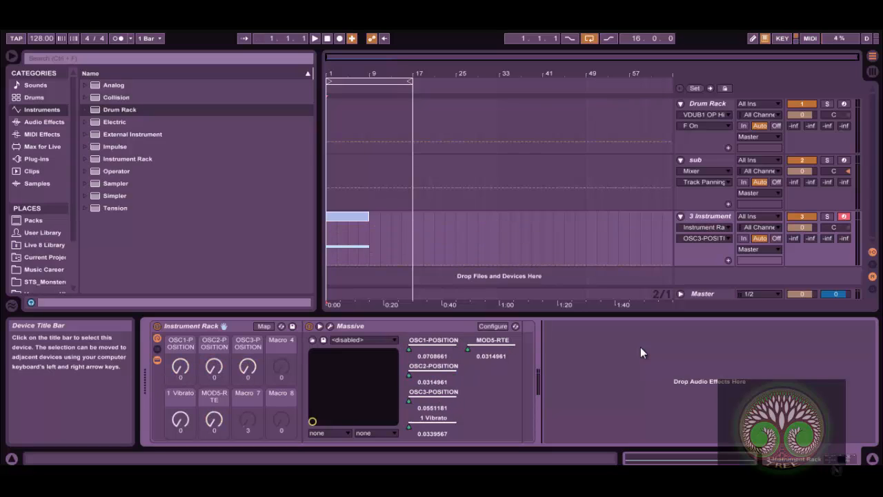
Raise the end of the clip's Pitch Bend envelope to 8191 for a ramp over eight bars, and play it back
double_click(336, 220)
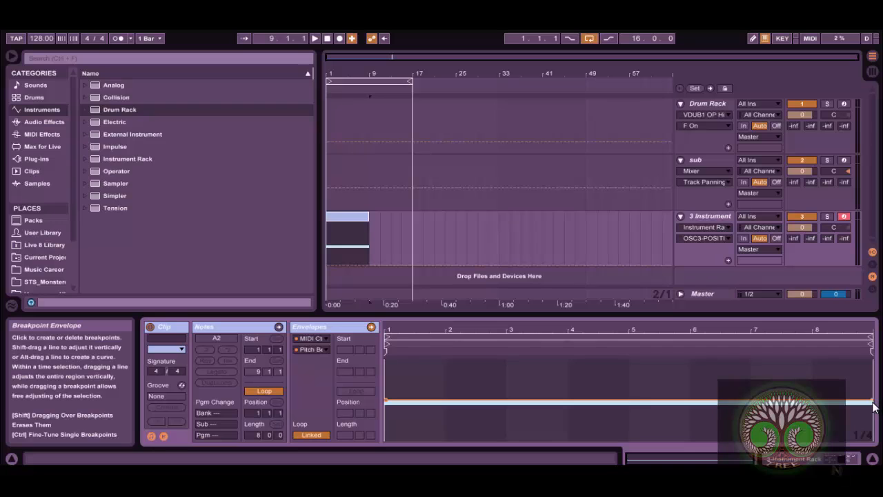
left_click_drag(866, 397, 869, 360)
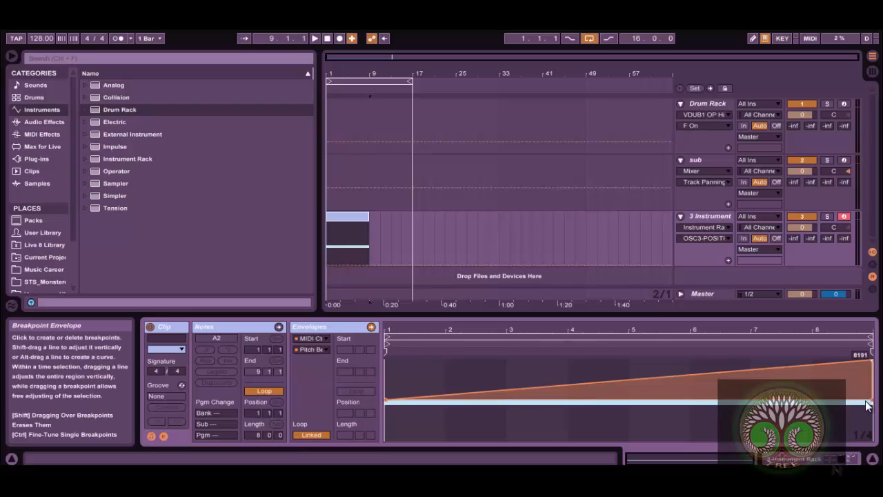
key("space")
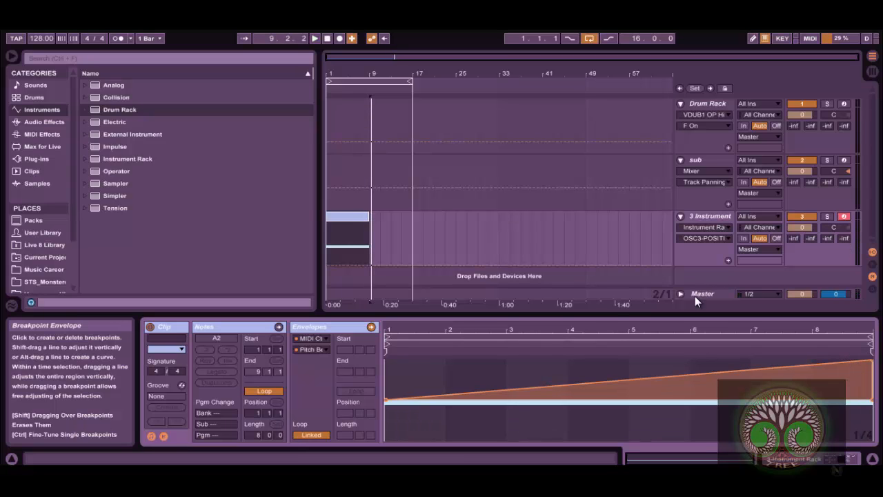
Show the 3 Instrument track's devices and record a rising OSC1-POSITION macro sweep up to 127 over the eight-bar clip
left_click(697, 218)
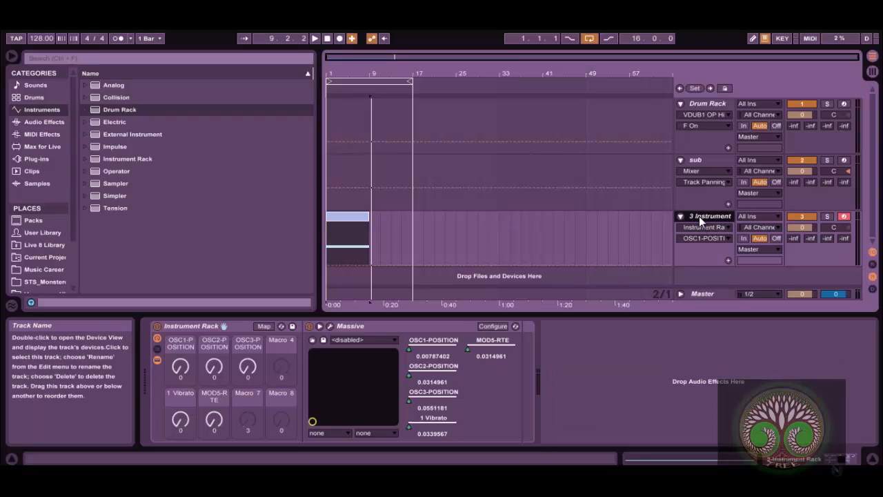
left_click(330, 326)
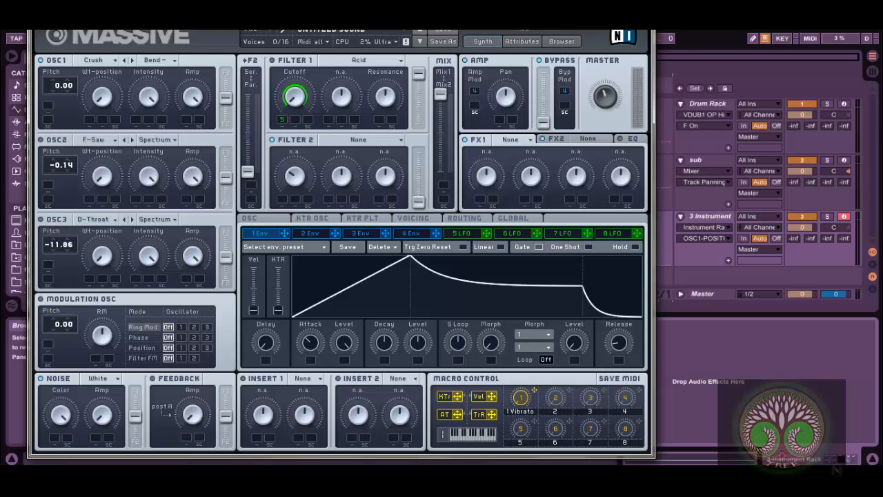
key("ctrl+alt+p")
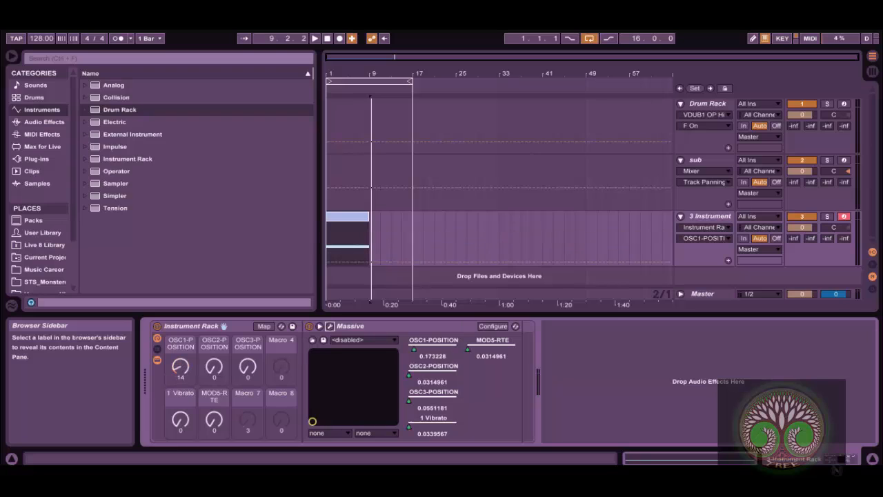
left_click(327, 39)
left_click(339, 38)
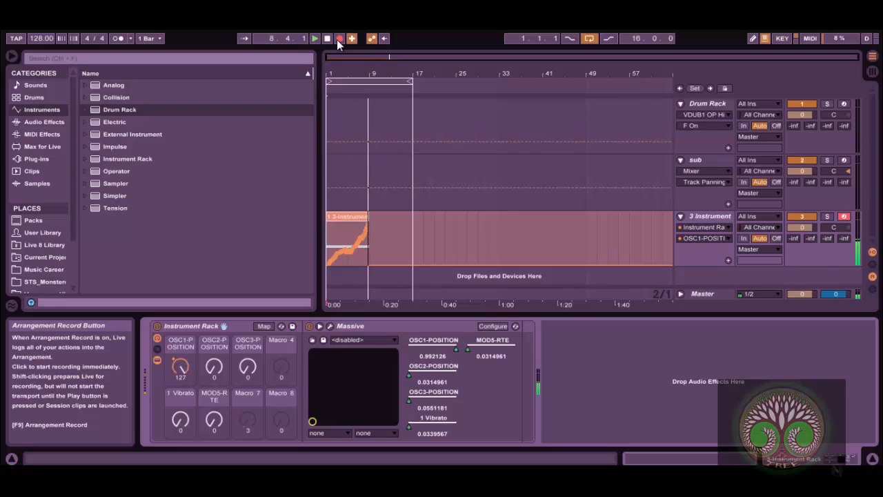
left_click(338, 41)
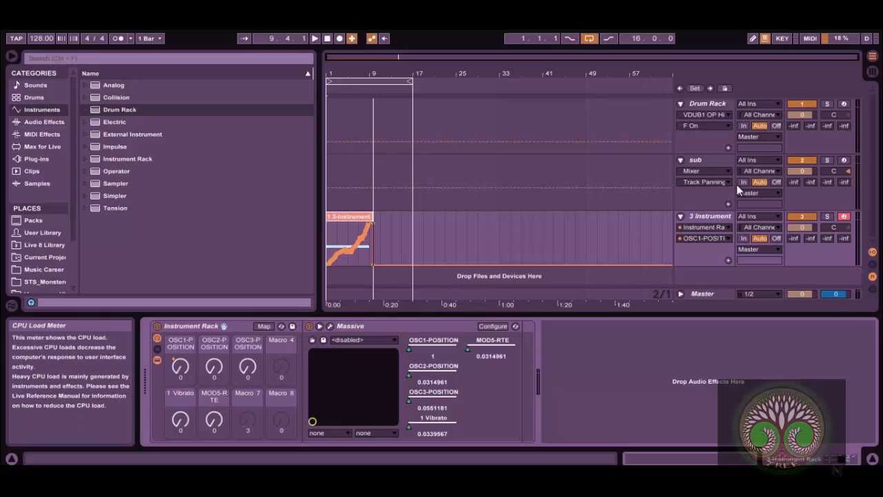
left_click(708, 216)
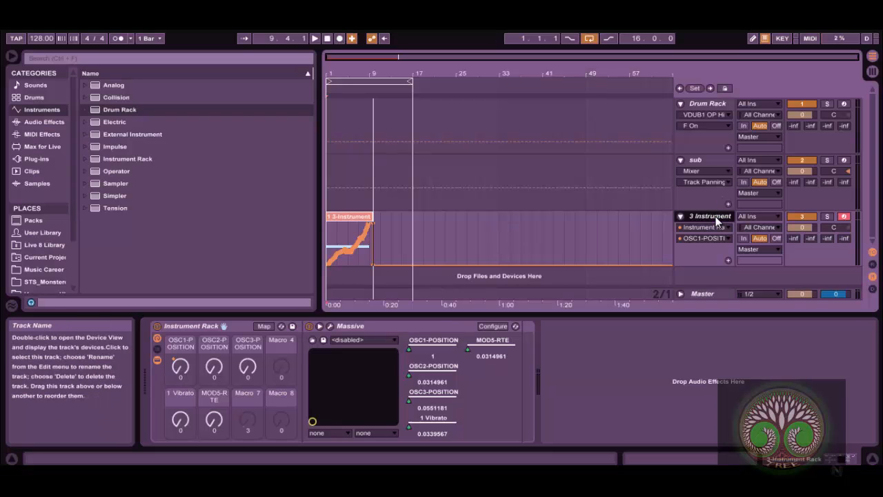
Record a rising OSC2-POSITION macro sweep up to 127 over the eight-bar clip on the 3 Instrument track
left_click(329, 325)
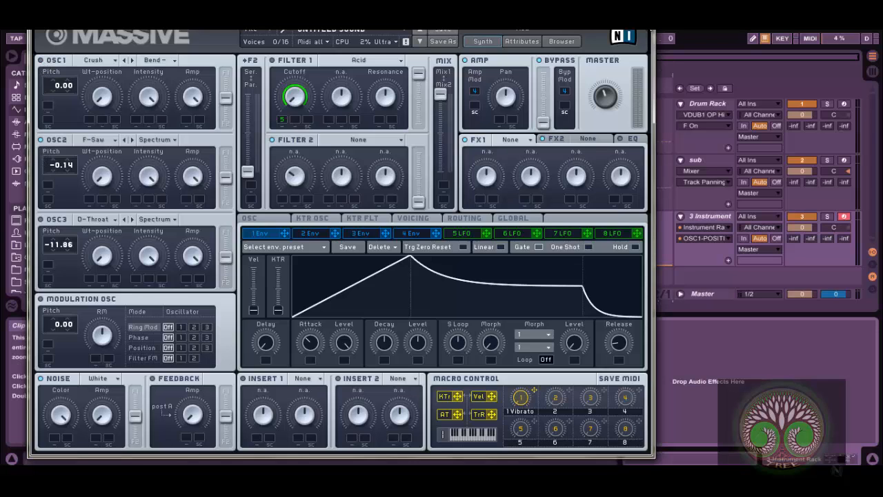
left_click(643, 15)
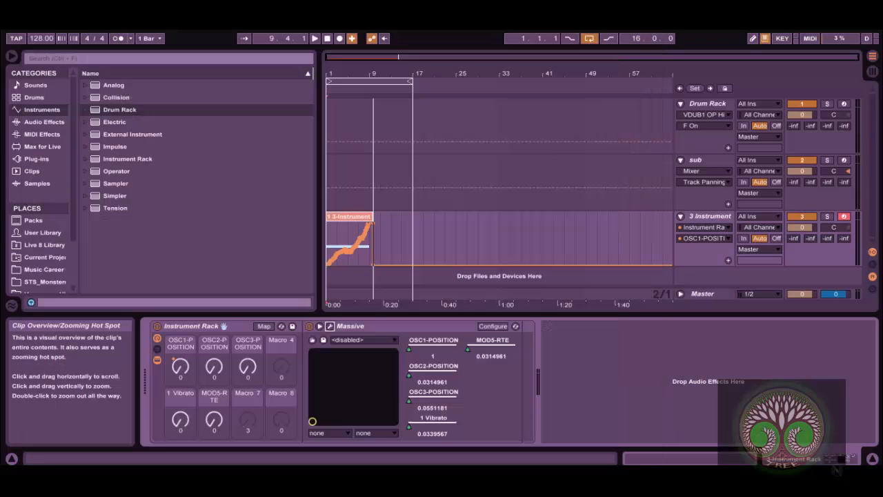
left_click(327, 39)
left_click(339, 38)
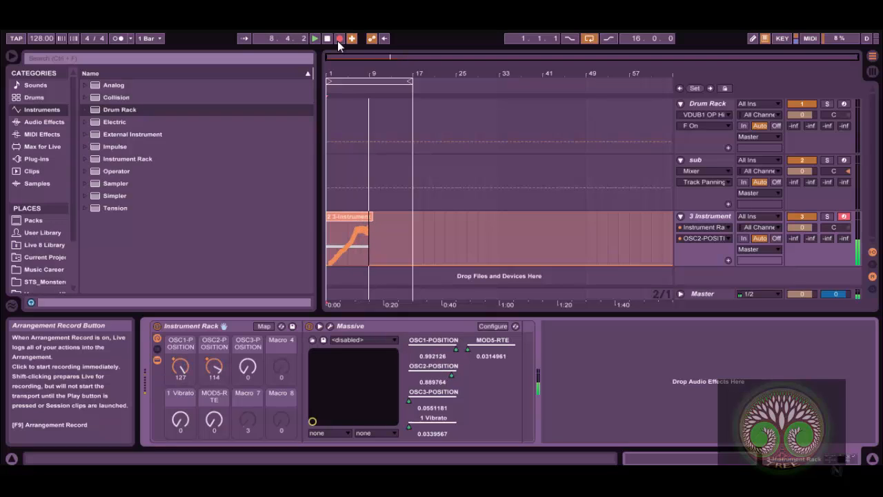
left_click(338, 40)
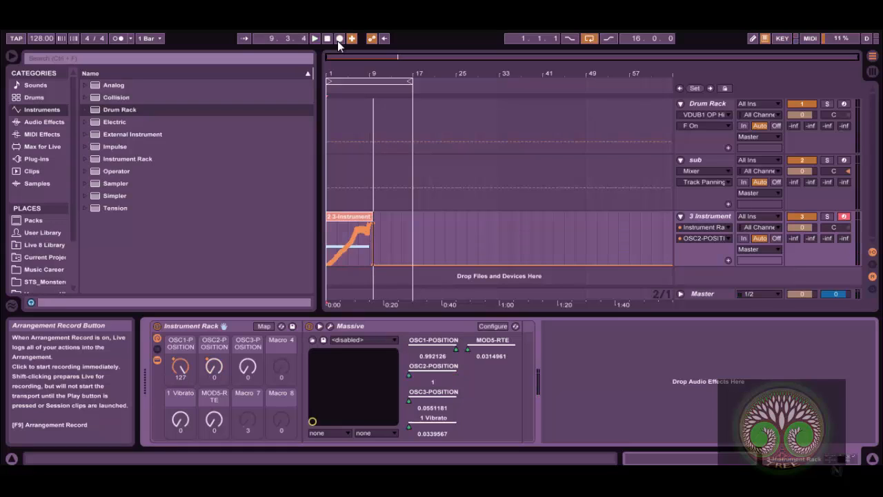
Return to the song start and record an OSC3-POSITION macro sweep that rises, then falls to about 78 by the clip's end
double_click(326, 40)
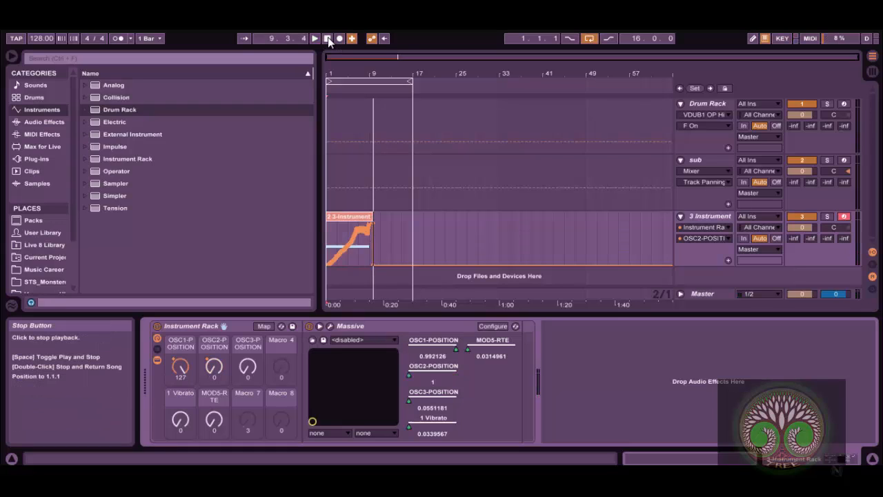
left_click(329, 324)
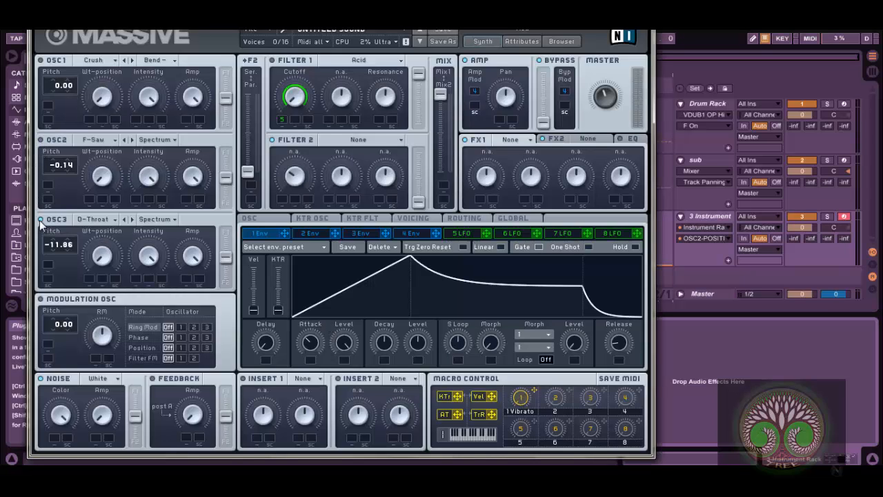
left_click(639, 14)
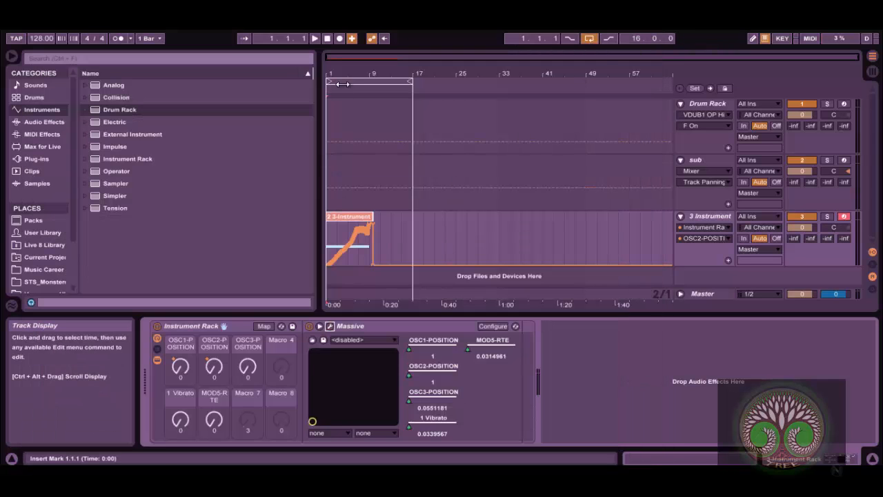
left_click(338, 43)
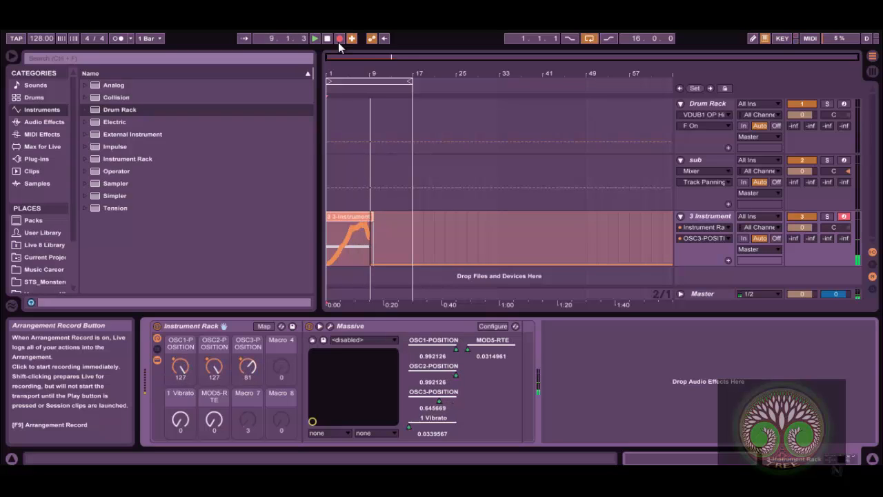
left_click(338, 42)
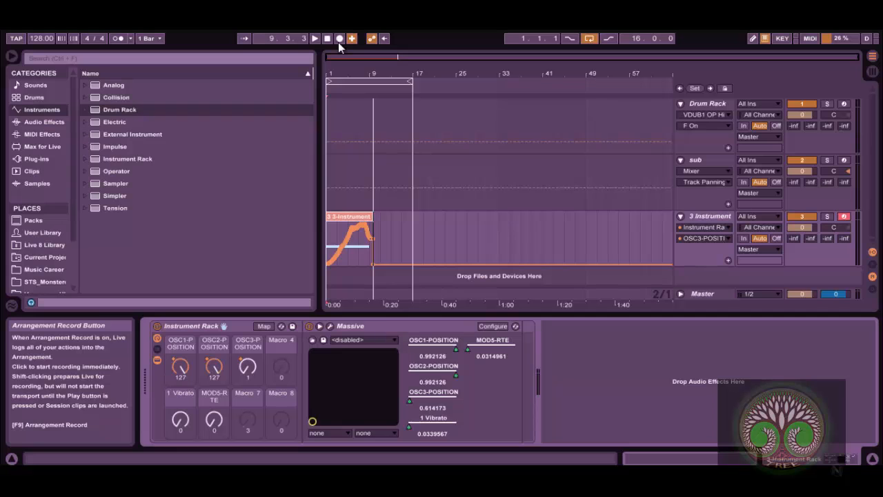
Open Massive's editor, reposition its window fully into view, and play back the automated clip
left_click(331, 327)
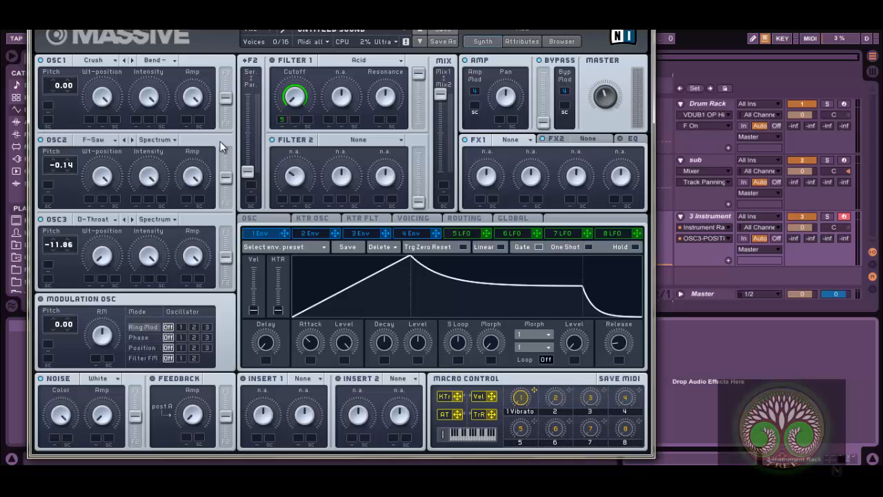
left_click_drag(623, 10, 665, 57)
key("space")
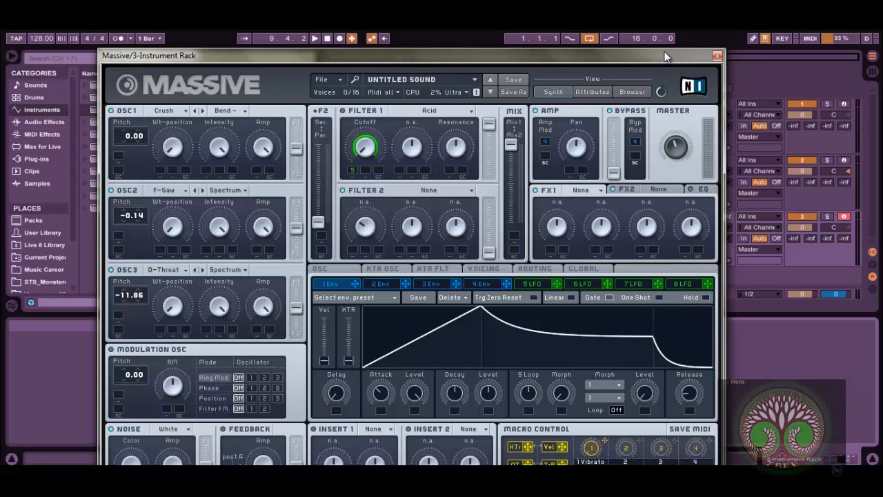
left_click(326, 38)
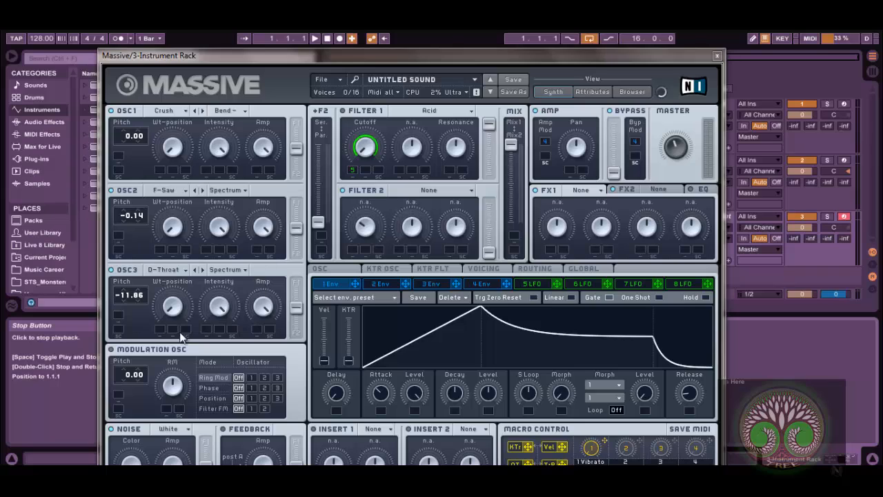
Enable Massive's Modulation Osc, audition Phase on oscillator 1, switch it to oscillator 2, and lower the Phase amount to minimum
left_click(111, 350)
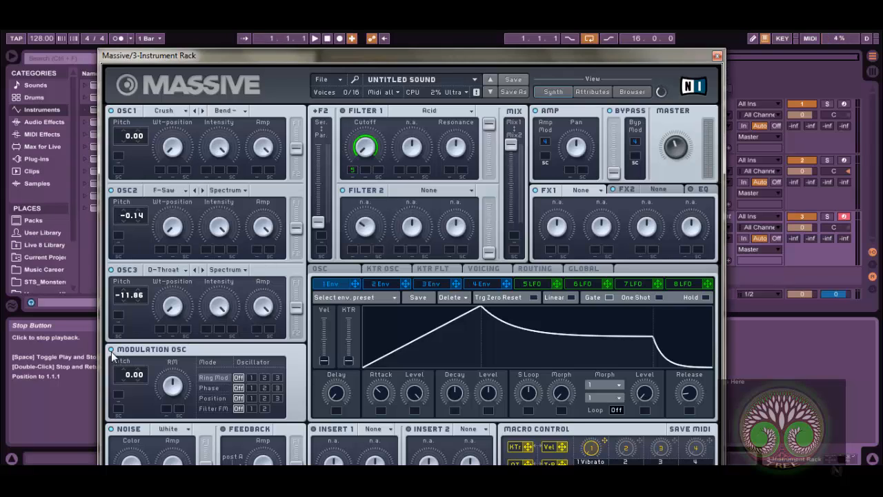
left_click(250, 388)
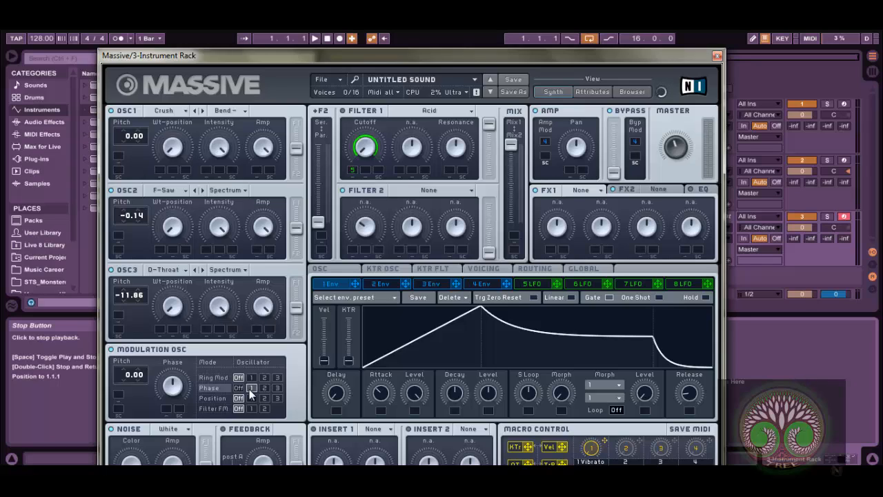
key("space")
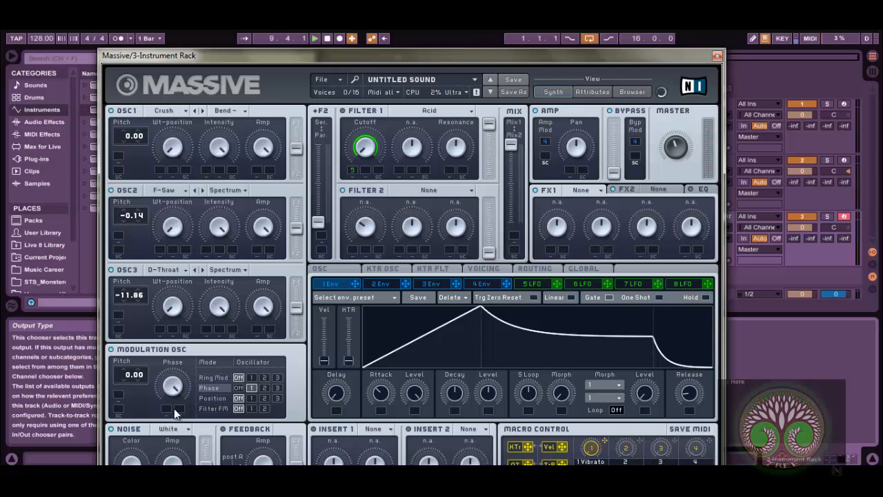
left_click(263, 388)
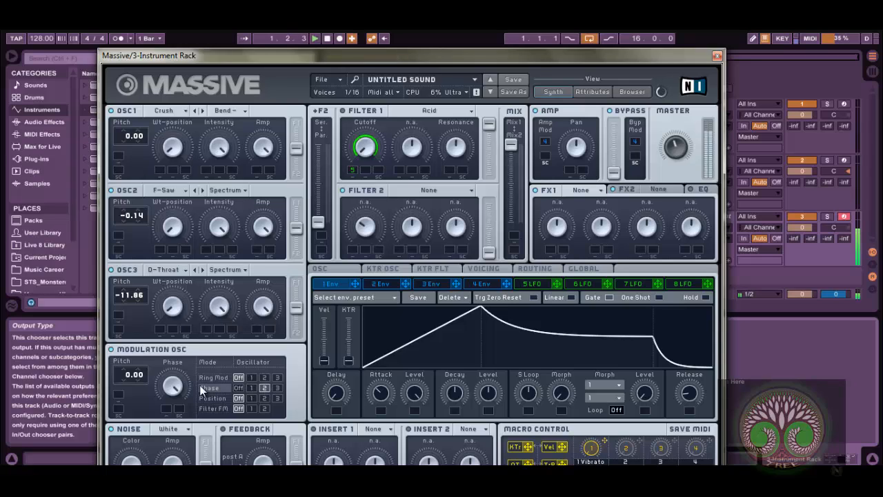
left_click_drag(178, 435, 178, 483)
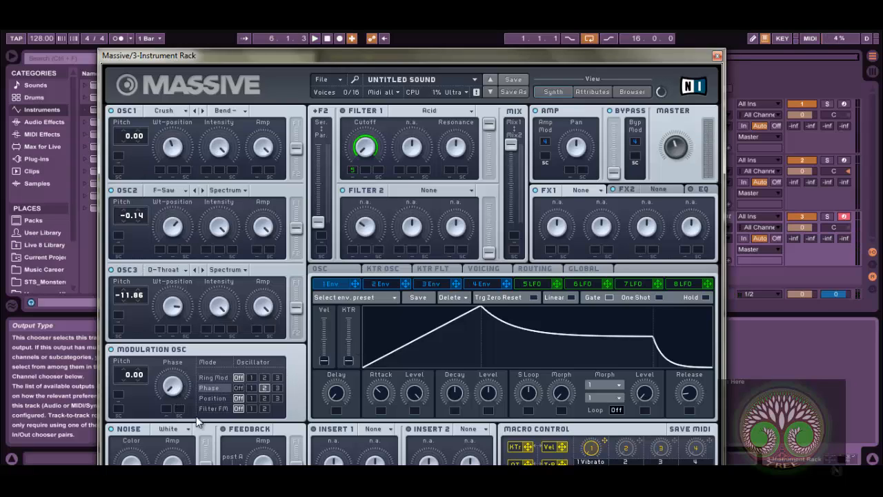
Add MOD.OSC-PHASE to Massive's configured parameters and map it to Macro 7 of the Instrument Rack
left_click(718, 55)
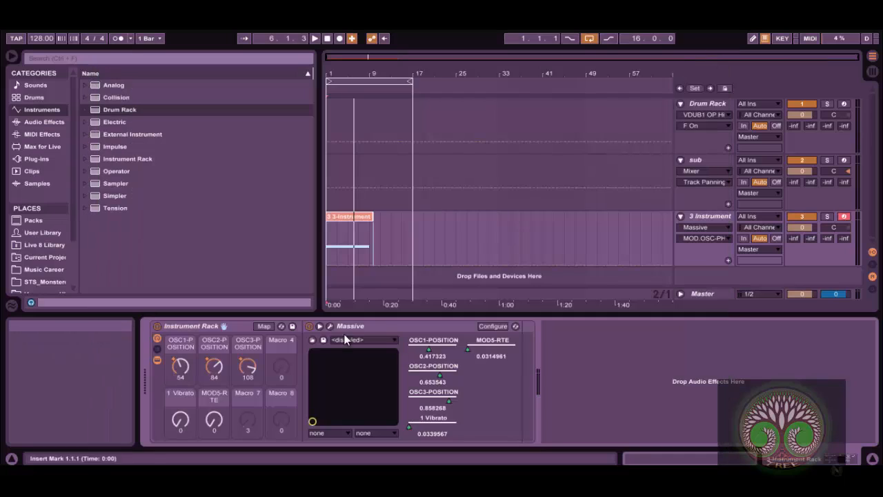
left_click(263, 325)
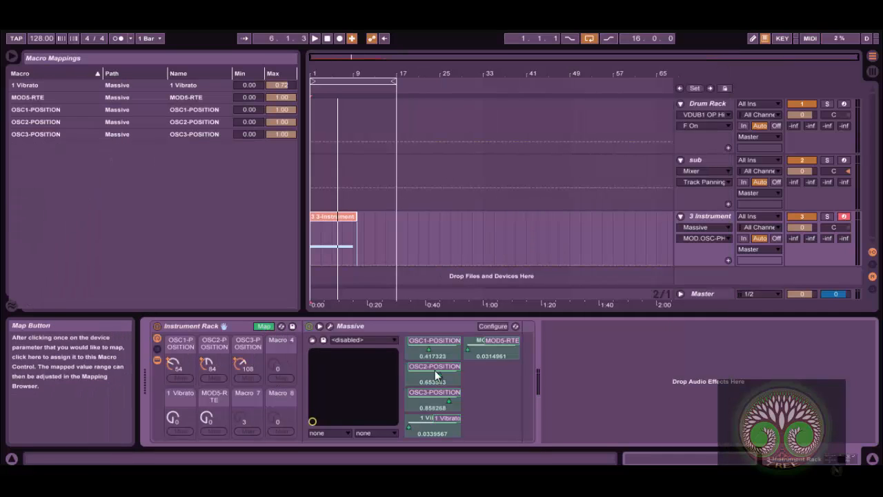
left_click(502, 328)
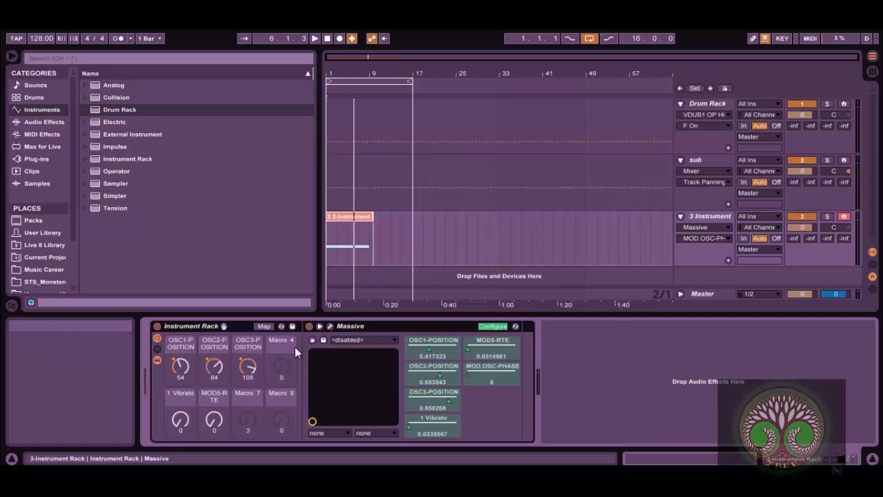
left_click(264, 327)
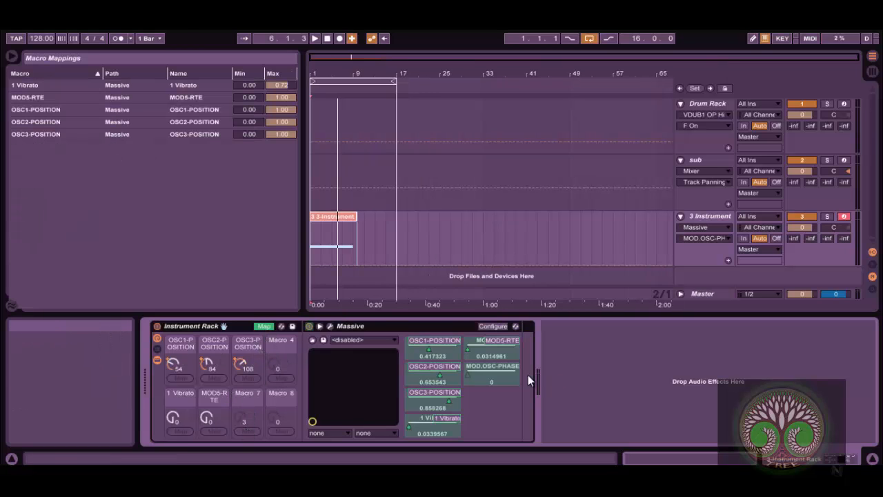
left_click(503, 374)
left_click(251, 428)
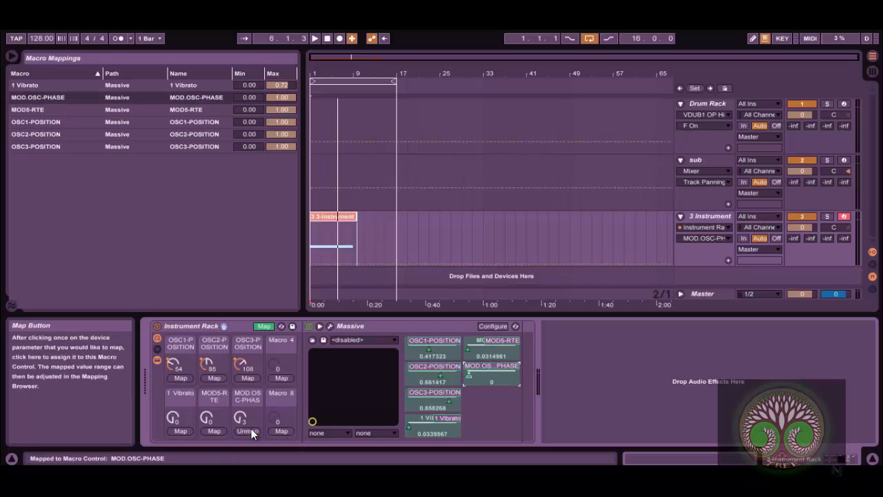
left_click(265, 326)
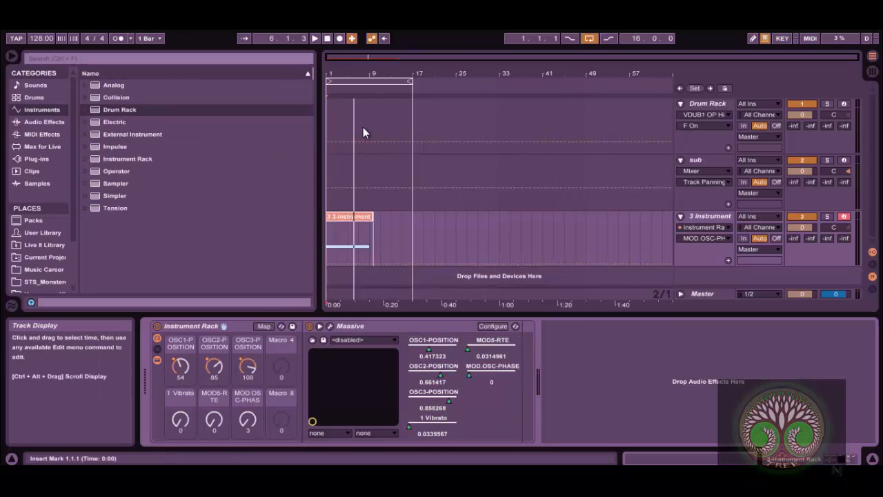
Record a rising MOD.OSC-PHASE macro sweep up to 127 over the clip, starting from bar 1
left_click(330, 38)
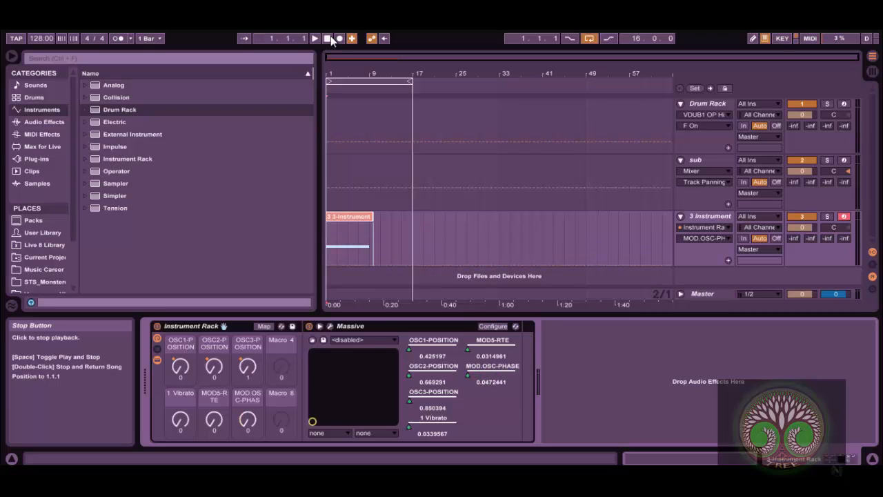
left_click(339, 39)
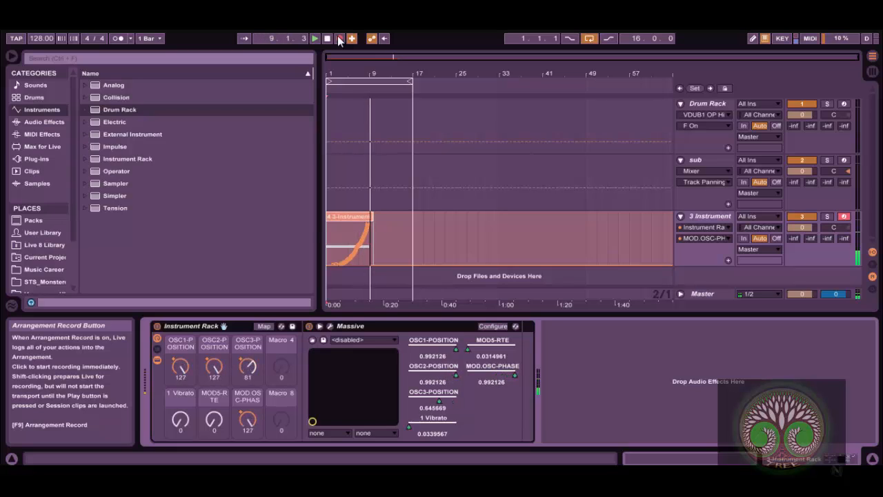
left_click(340, 39)
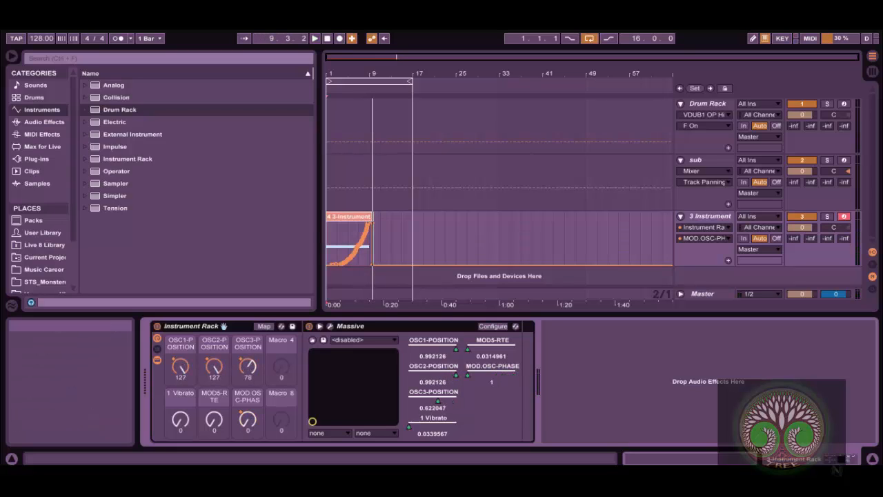
Record a rising 1 Vibrato macro sweep up to 127 over the eight bars and return to the song start
left_click(328, 39)
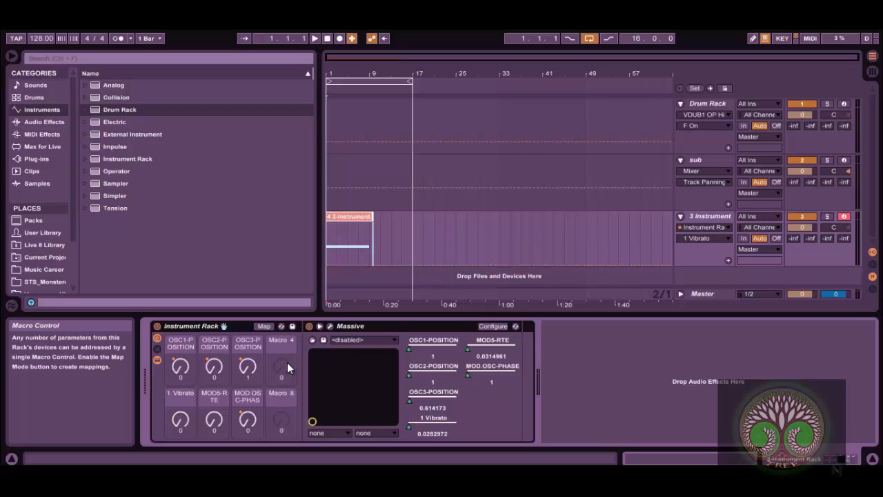
left_click(339, 39)
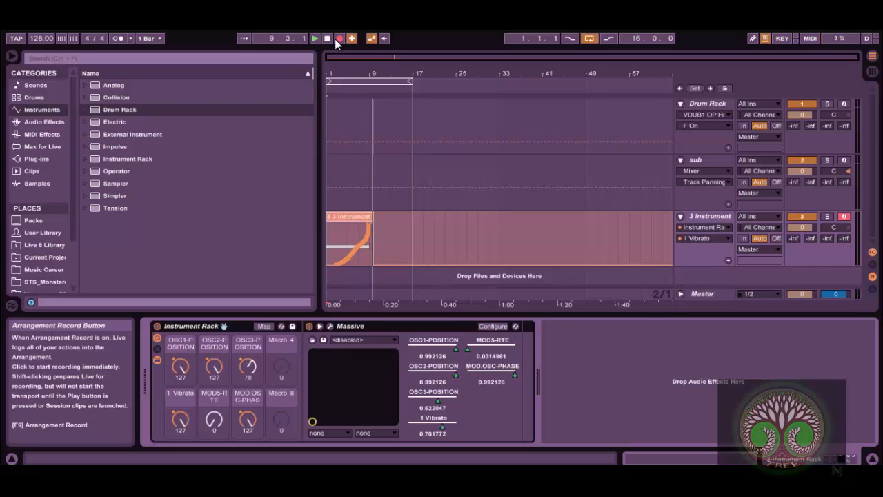
left_click(338, 40)
double_click(330, 38)
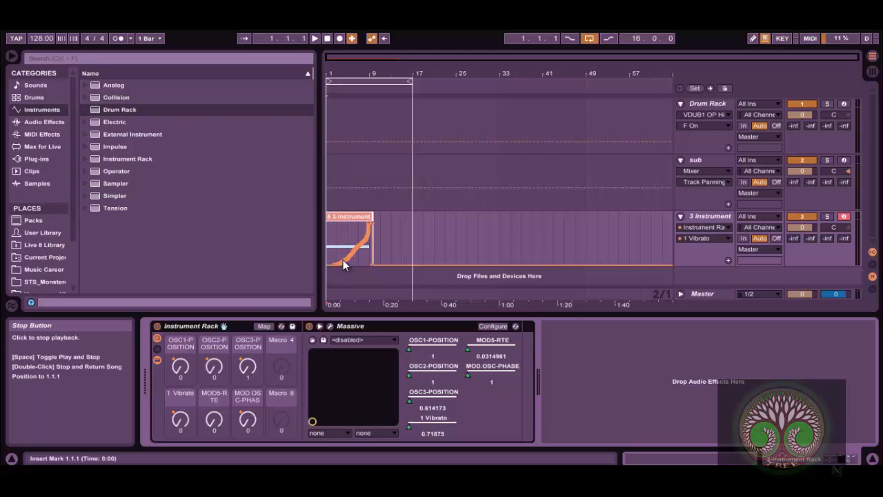
Examine LFO 5 and its Rate in the Massive editor
left_click(330, 325)
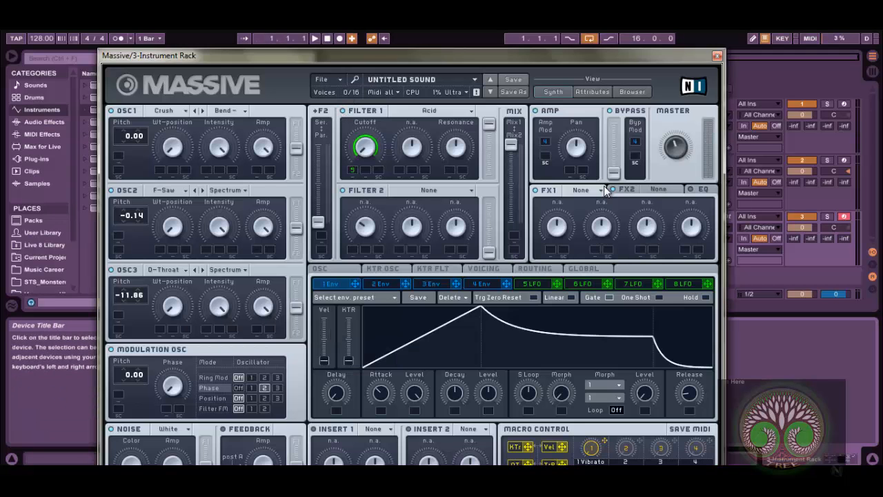
left_click(717, 55)
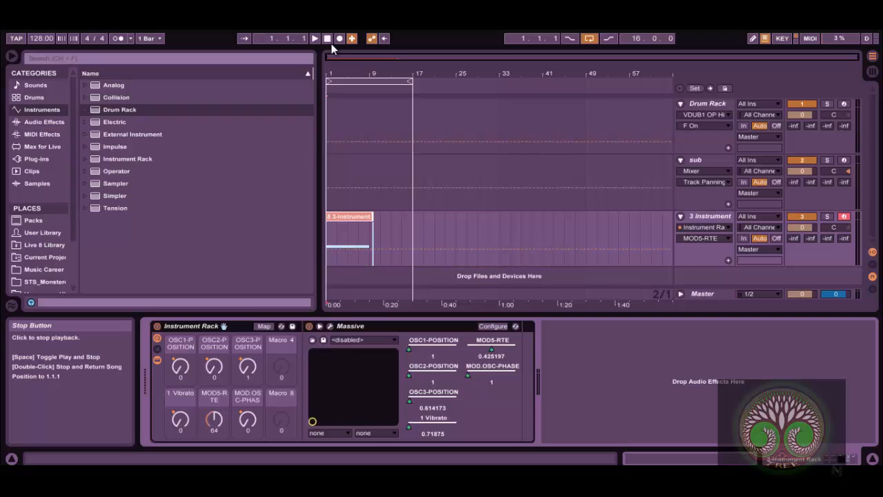
left_click(330, 325)
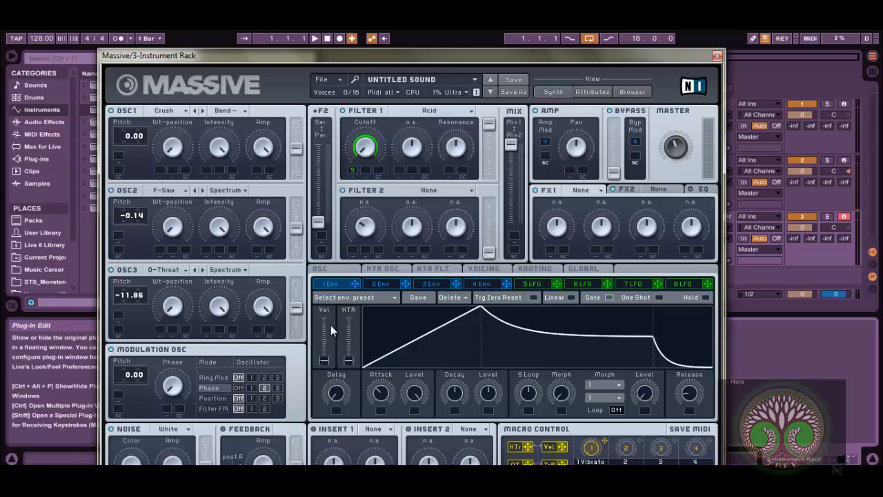
left_click(531, 283)
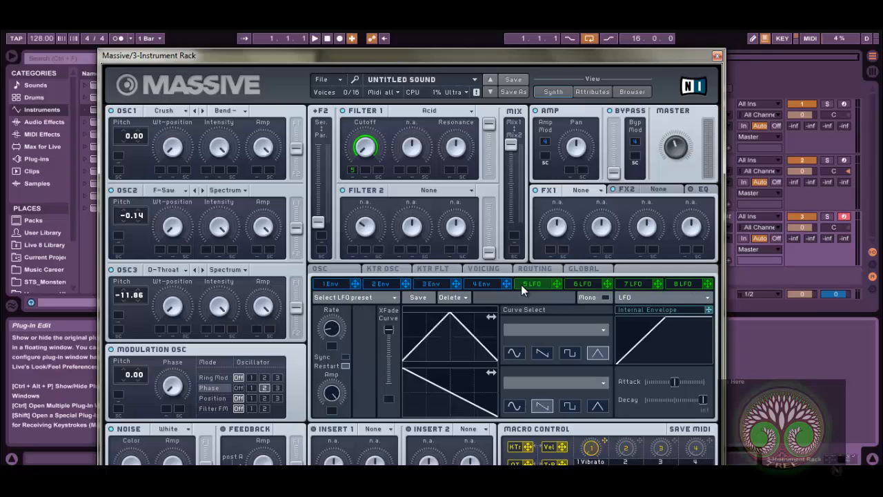
left_click(717, 56)
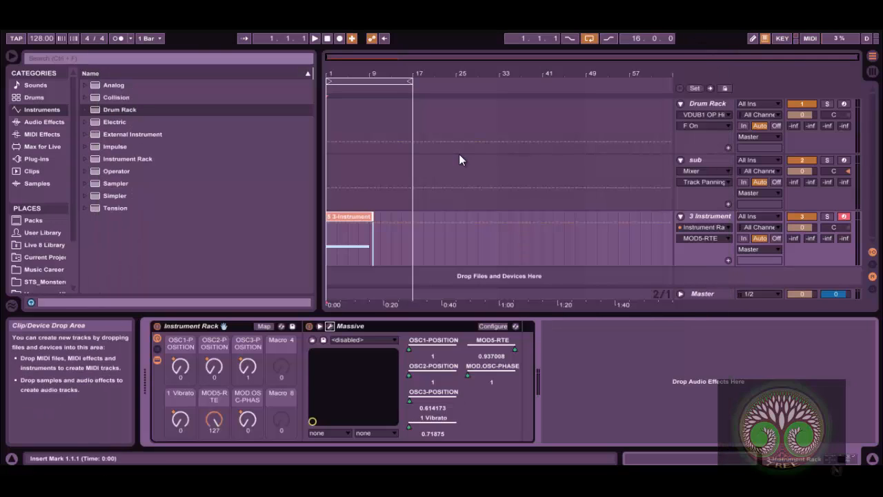
Record a falling MOD5-RTE macro sweep from 127 to 0 over the eight-bar clip, starting from bar 1
left_click(338, 39)
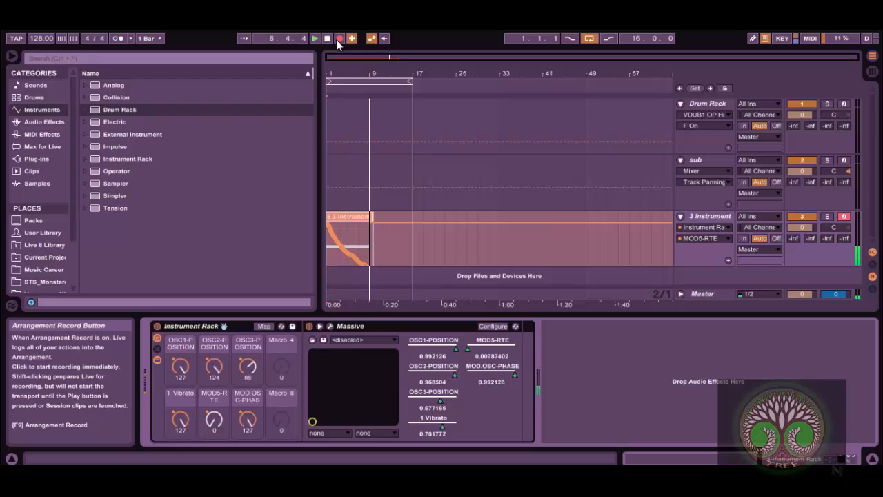
left_click(338, 39)
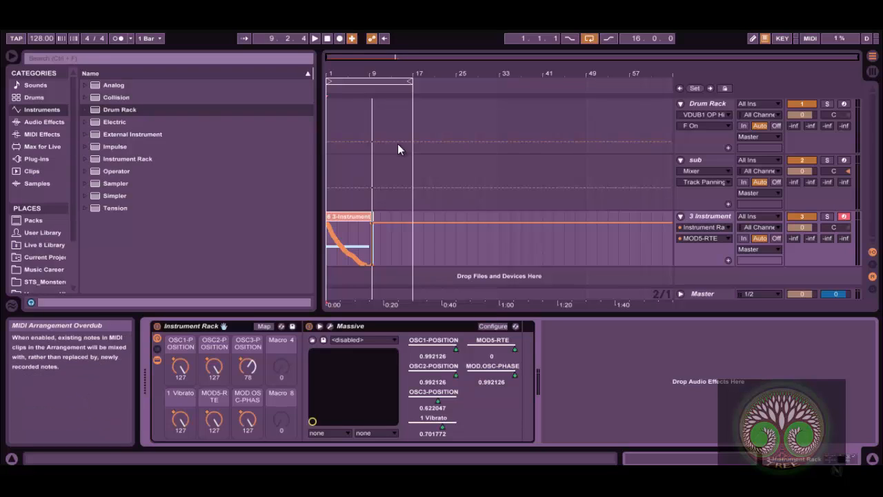
Delete the MOD5-RTE automation envelope on the Instrument Rack track from bar 1 to bar 11
left_click_drag(380, 241, 325, 244)
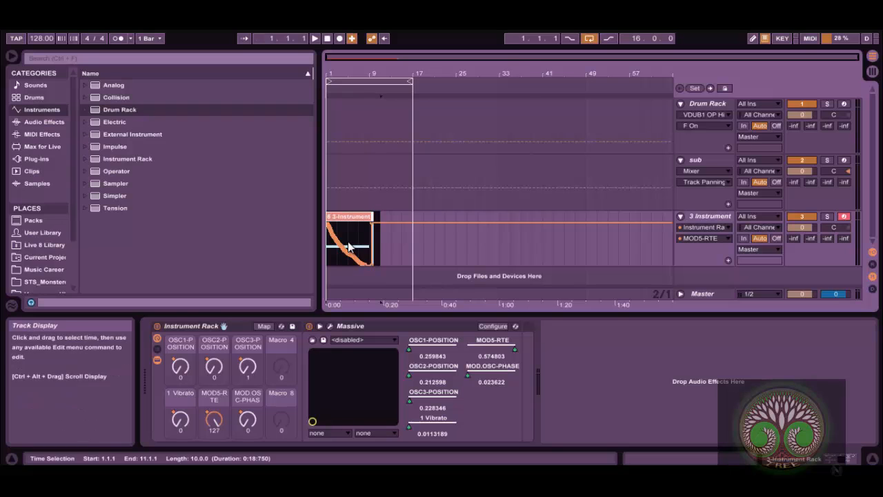
right_click(348, 242)
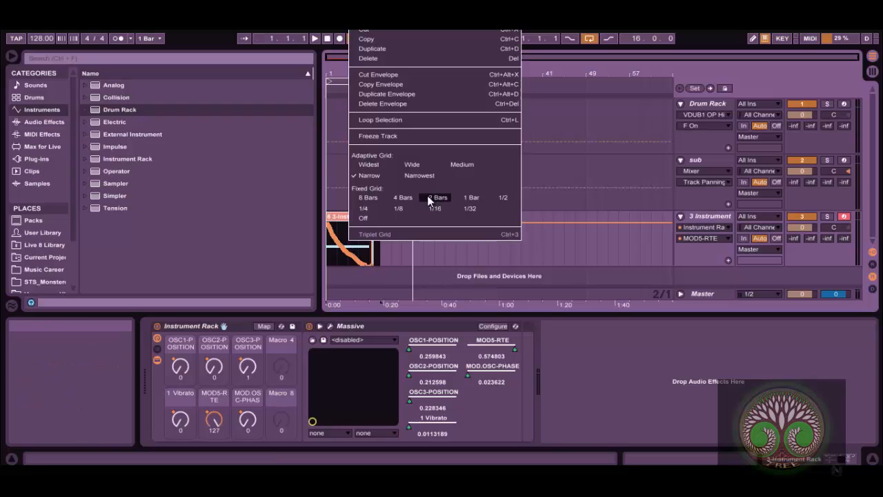
left_click(389, 104)
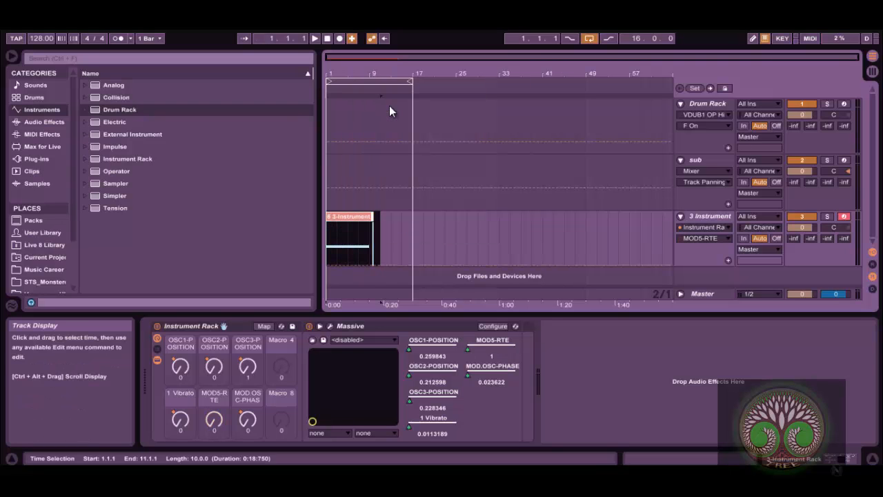
Play the clip with the Massive editor open and adjust Filter 1's LFO-modulated Cutoff
left_click(329, 326)
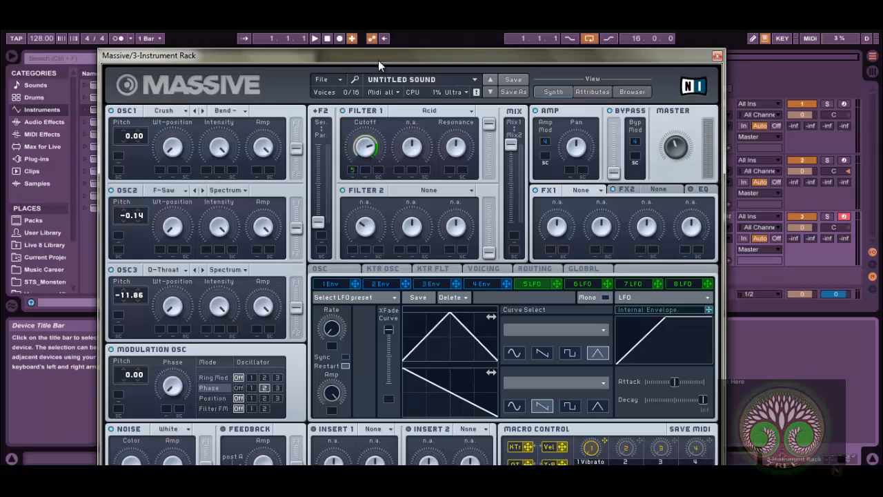
key("space")
right_click(353, 171)
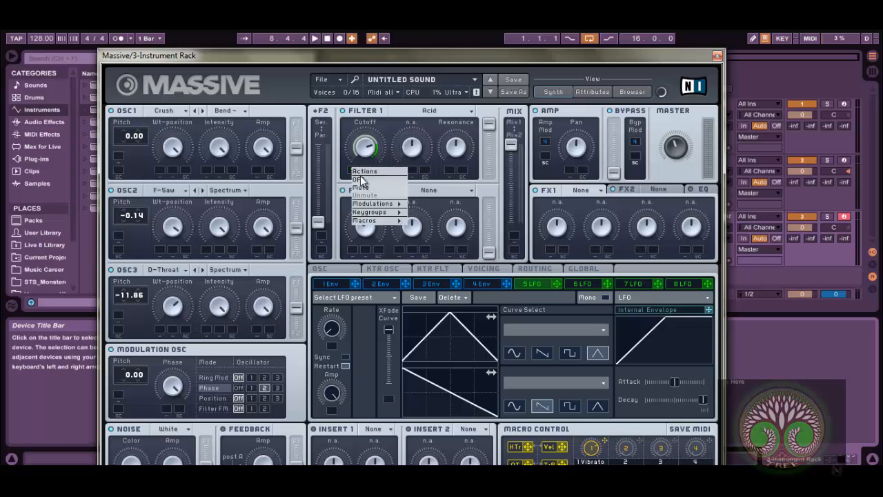
left_click(358, 153)
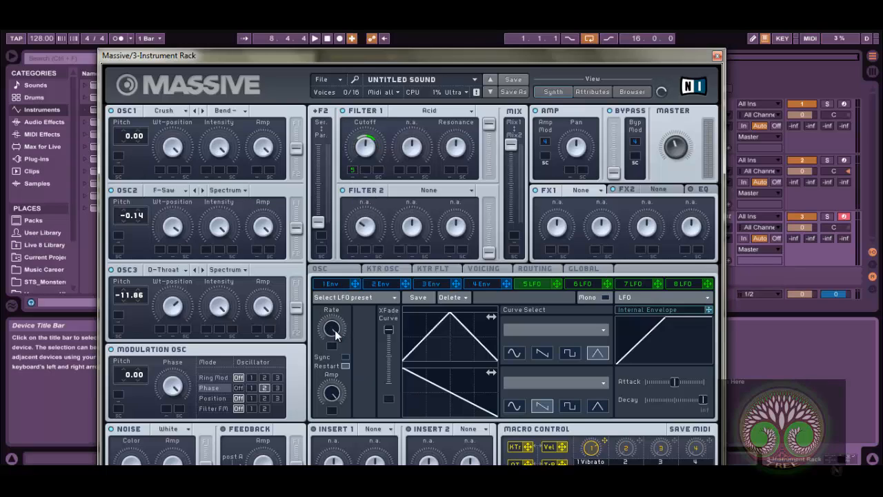
key("space")
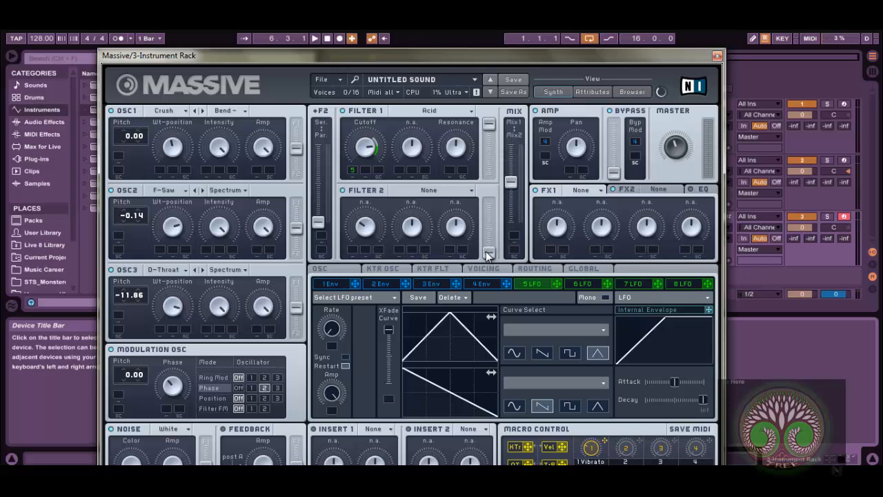
Raise Filter 2's output level fully and set its filter type to Daft
left_click_drag(485, 251, 490, 169)
left_click(462, 189)
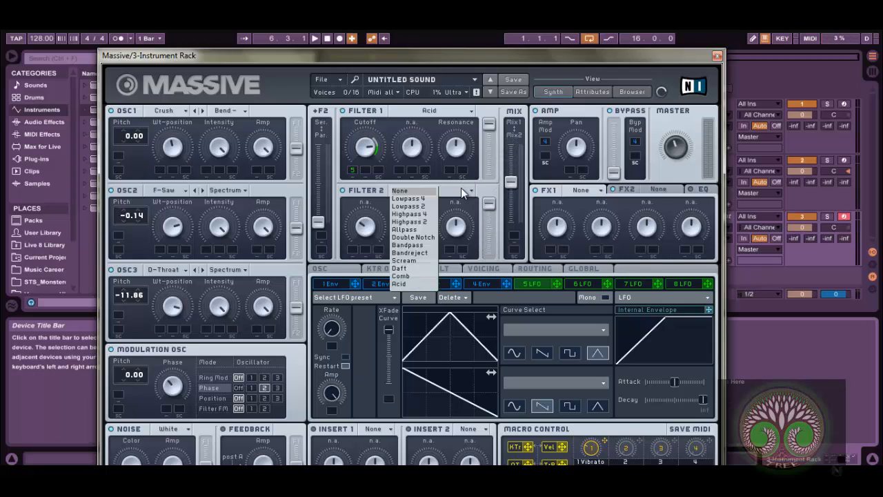
left_click(399, 271)
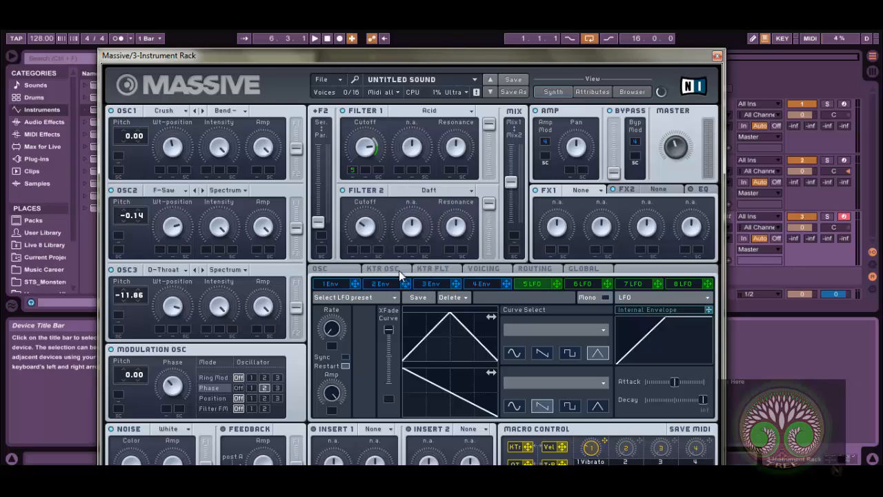
Change modulator 6 to a Performer, raise its XFade Seq fully to the upper sequence, and enable Sync
left_click(582, 282)
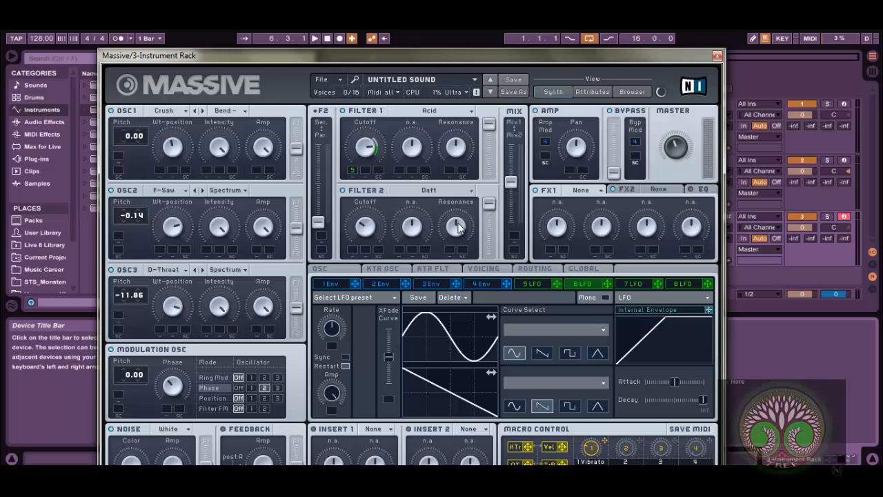
left_click(644, 297)
left_click(645, 309)
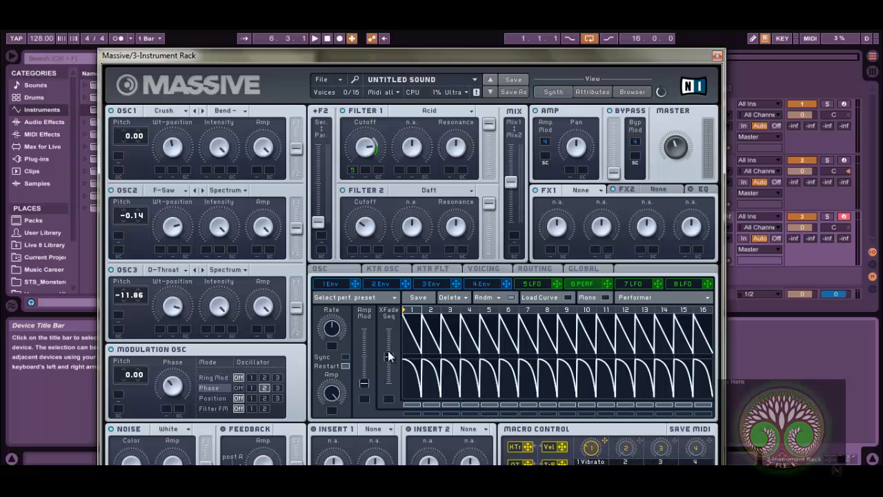
left_click_drag(387, 356, 396, 289)
left_click(347, 357)
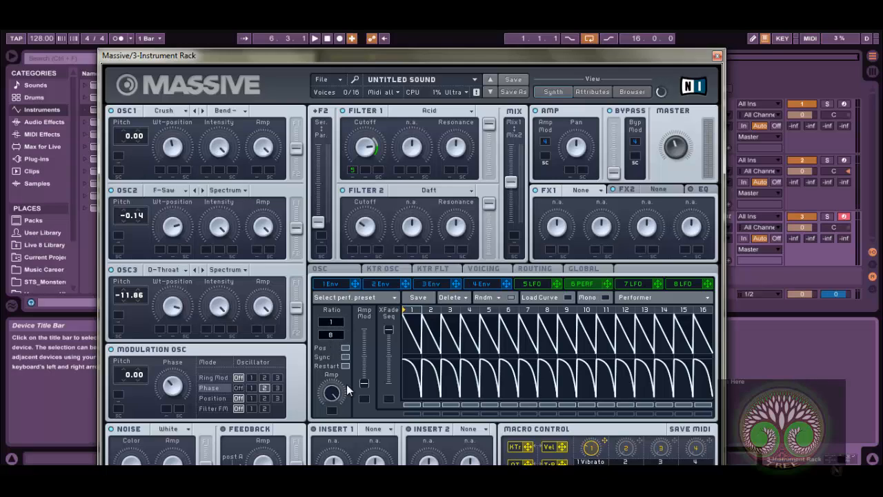
Load flat, triangle and repeating saw curves into the upper sequence's steps 1 to 7, and raise the levels of steps 6 and 7
left_click(538, 298)
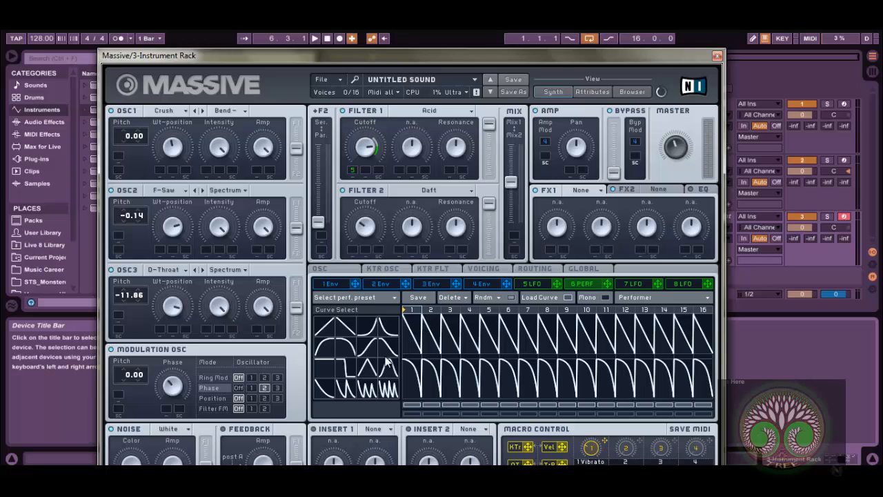
left_click_drag(327, 374, 409, 328)
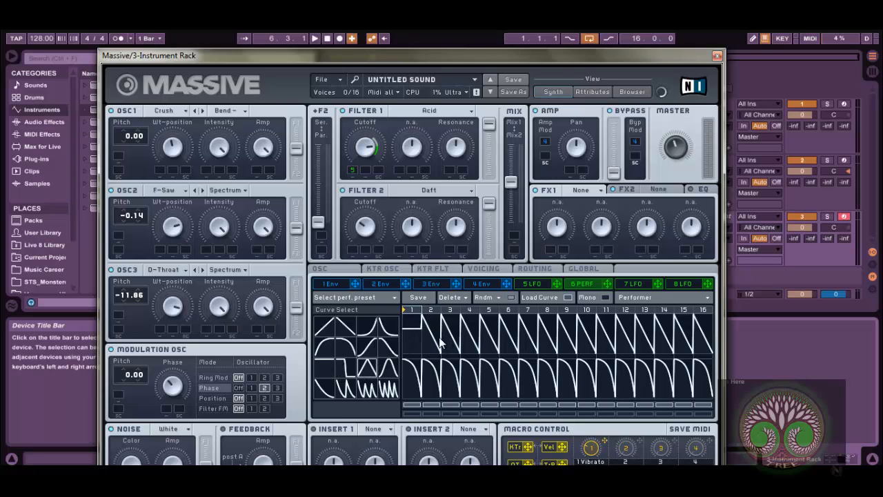
left_click_drag(383, 341, 446, 335)
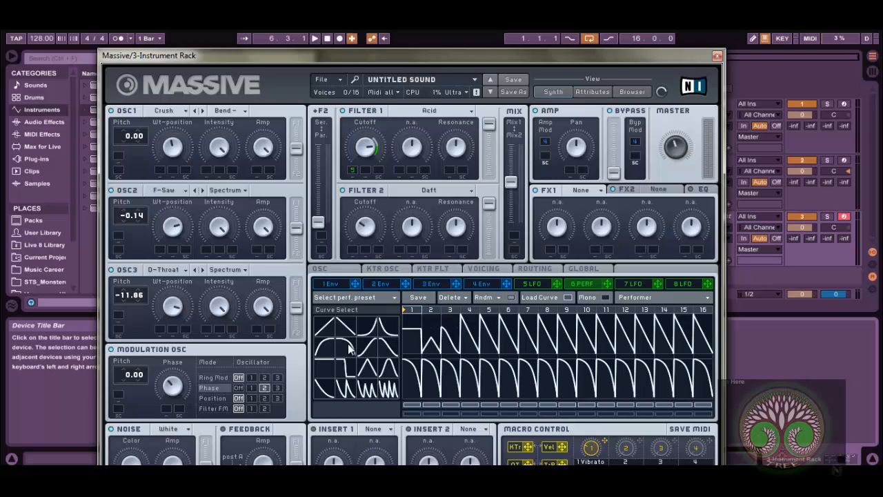
left_click_drag(341, 385, 464, 345)
mouse_move(391, 390)
left_mouse_down()
mouse_move(503, 336)
mouse_move(473, 352)
mouse_move(522, 343)
left_mouse_up()
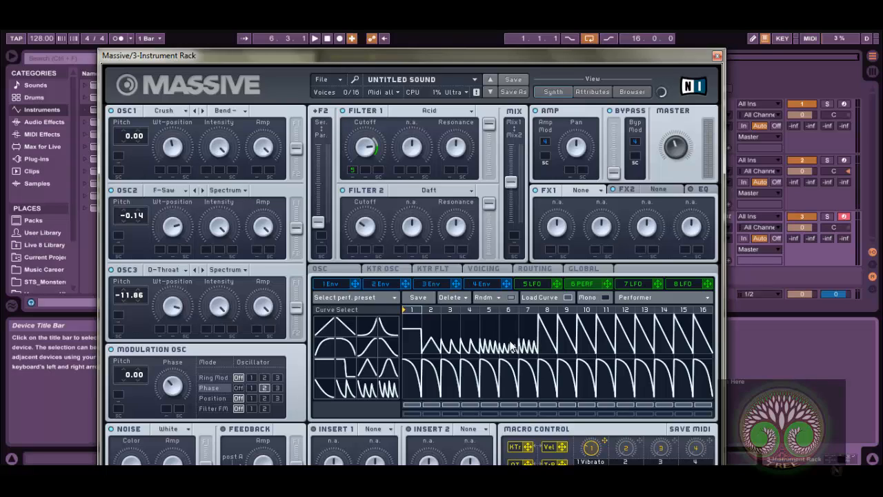
mouse_move(511, 332)
left_mouse_down()
mouse_move(521, 348)
mouse_move(529, 345)
mouse_move(524, 322)
left_mouse_up()
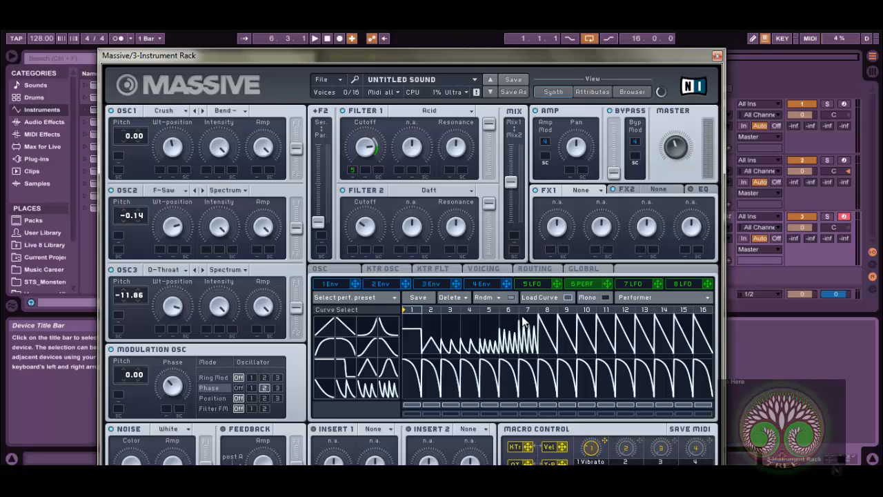
Load the square pulse curve into the upper sequence's steps 8, 10 and 11, and the flat curve into step 9
left_click(342, 369)
left_click(544, 337)
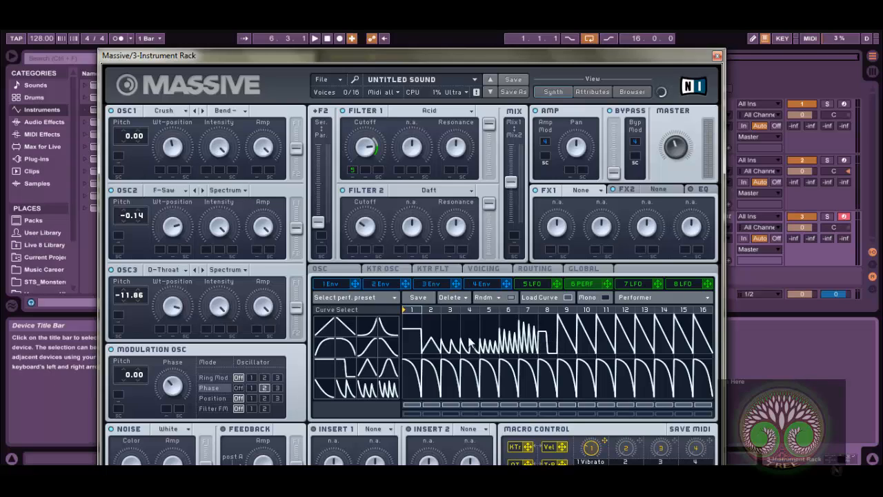
left_click(325, 371)
left_click(568, 334)
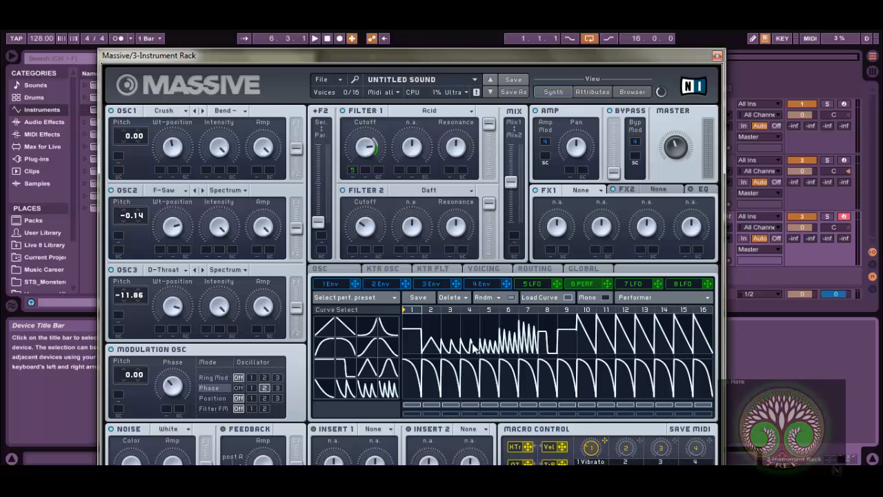
left_click(342, 371)
left_click(581, 335)
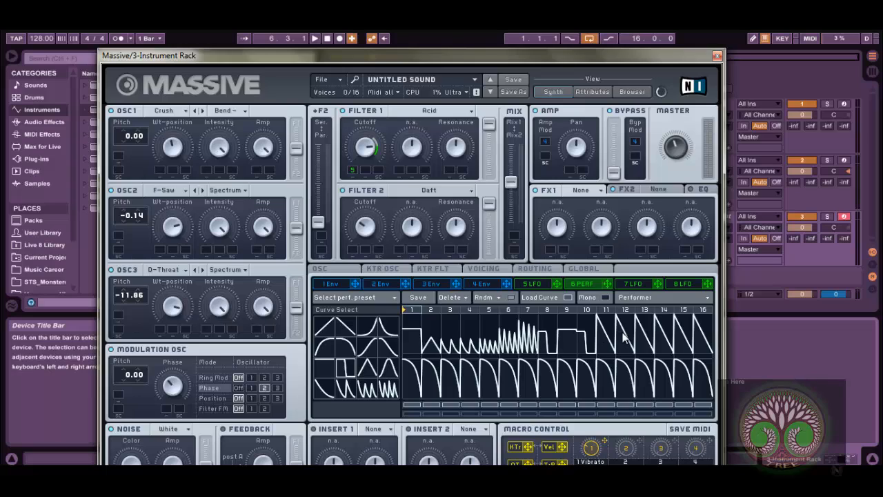
left_click(608, 337)
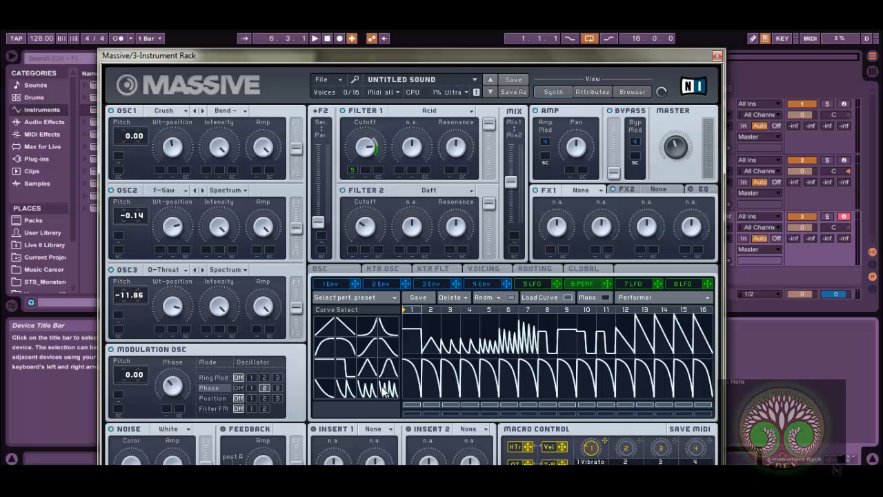
Load the multi-peak saw curve into step 12 and the bell curve into step 13 of the upper sequence
left_click_drag(381, 388, 625, 344)
left_click(392, 365)
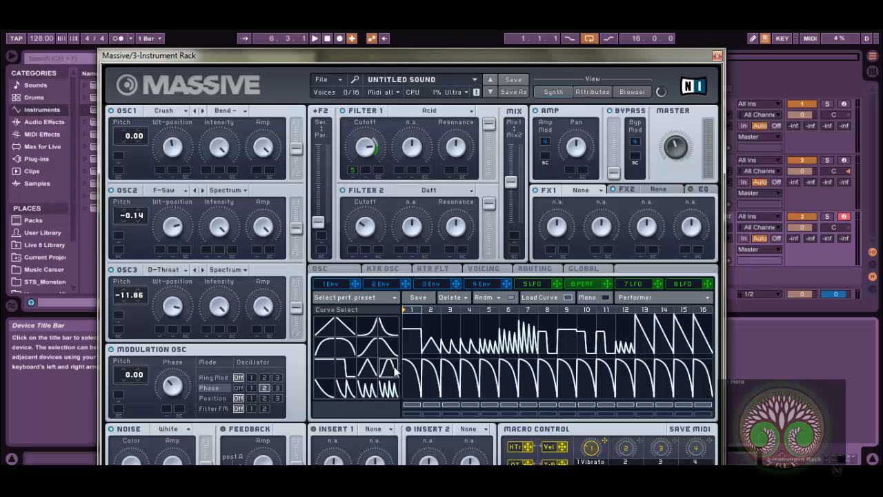
left_click(646, 338)
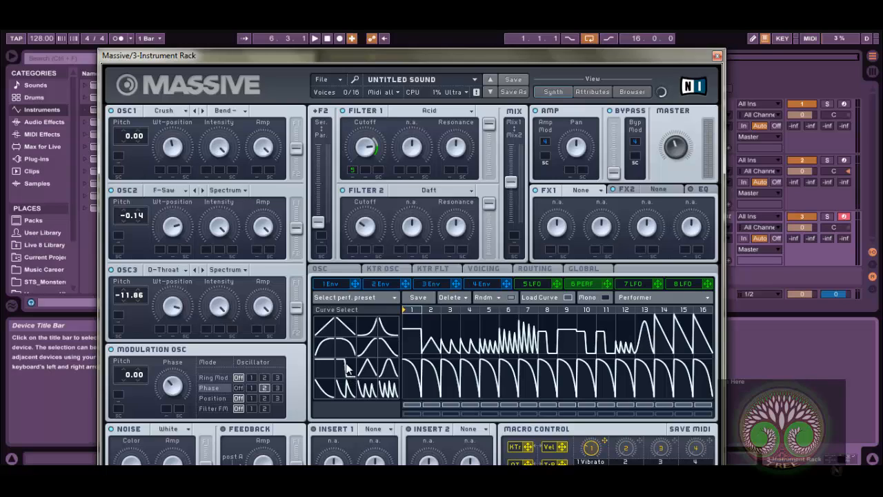
left_click(344, 348)
left_click(653, 334)
left_click(388, 368)
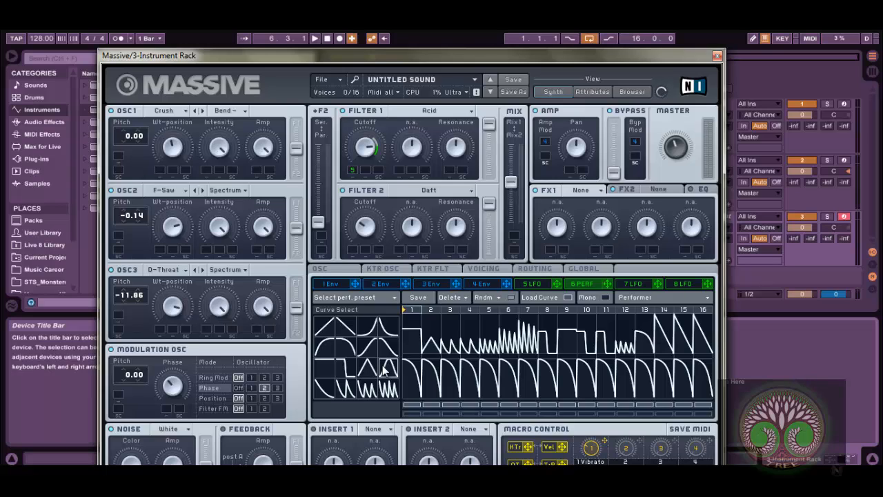
left_click(643, 336)
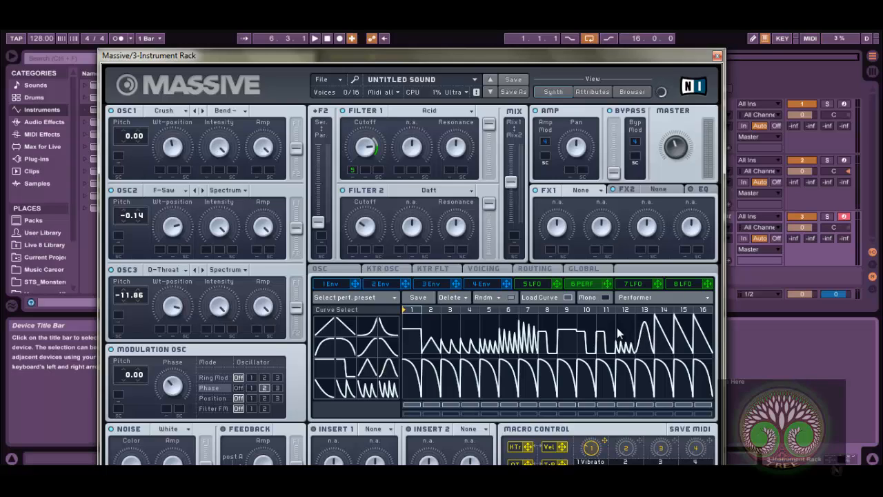
Load a rounded falling curve into step 14, a decaying curve into step 15 and a repeating saw curve into step 16
left_click(345, 347)
left_click(664, 334)
left_click(328, 391)
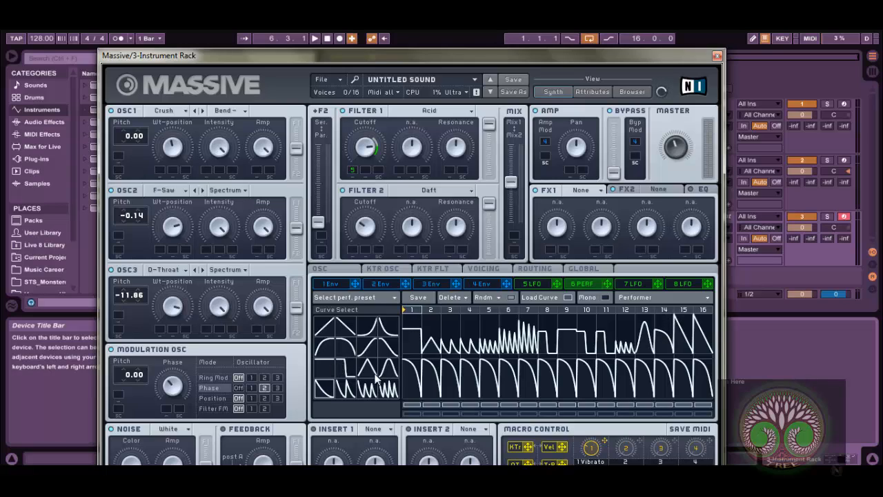
left_click(676, 338)
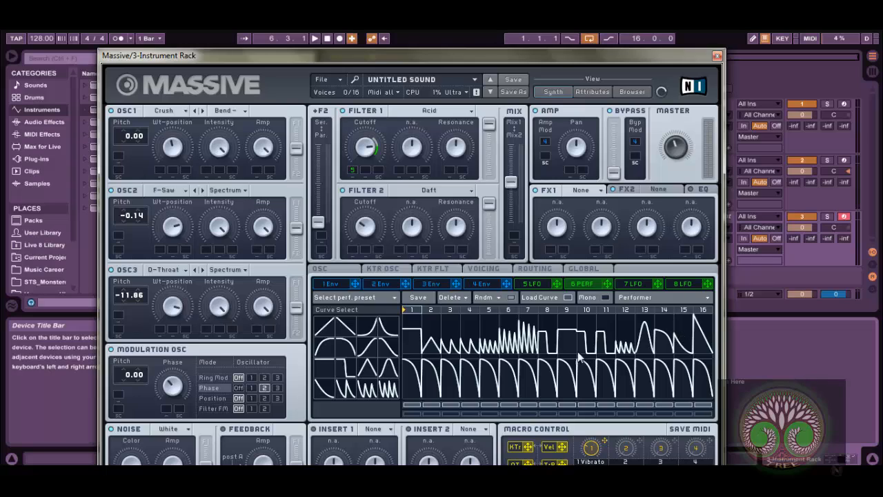
left_click(367, 390)
left_click(698, 347)
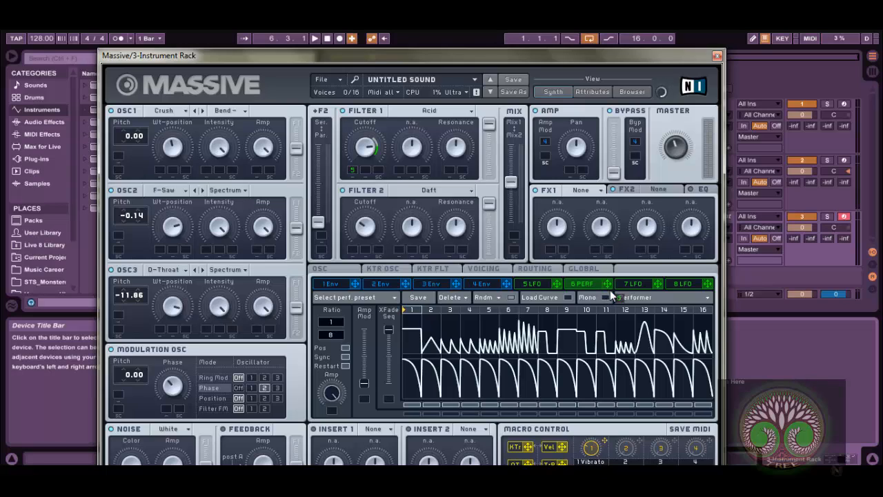
Assign Performer 6 to modulate Filter 2's Cutoff and play the arrangement
mouse_move(607, 283)
left_mouse_down()
mouse_move(382, 290)
mouse_move(353, 249)
mouse_move(357, 221)
left_mouse_up()
key("space")
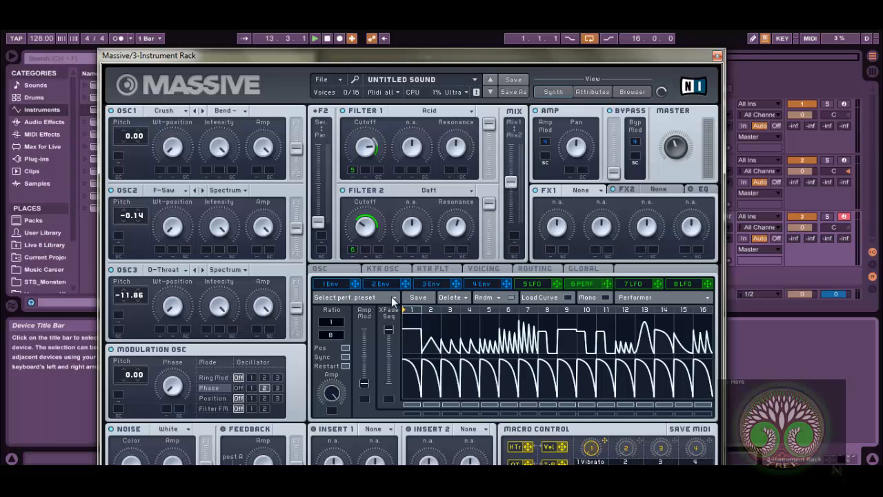
Audition the Performer with sync switched off, and switch its sync back on
left_click(345, 357)
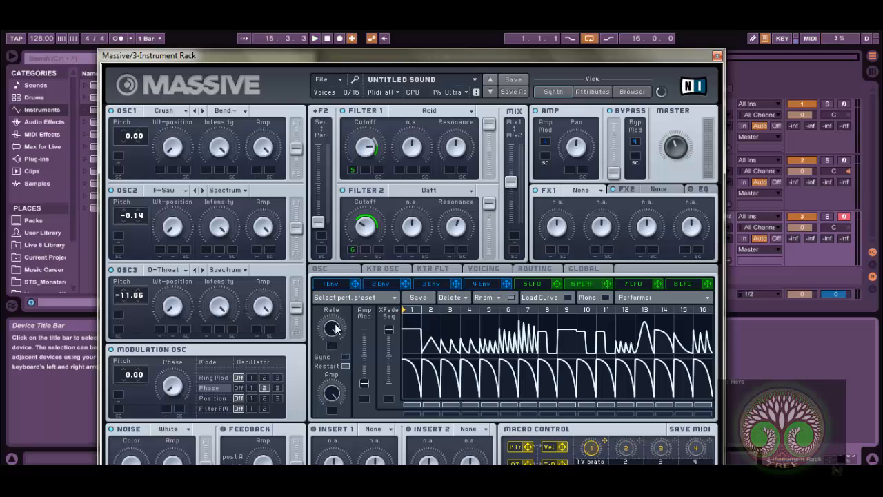
key("space")
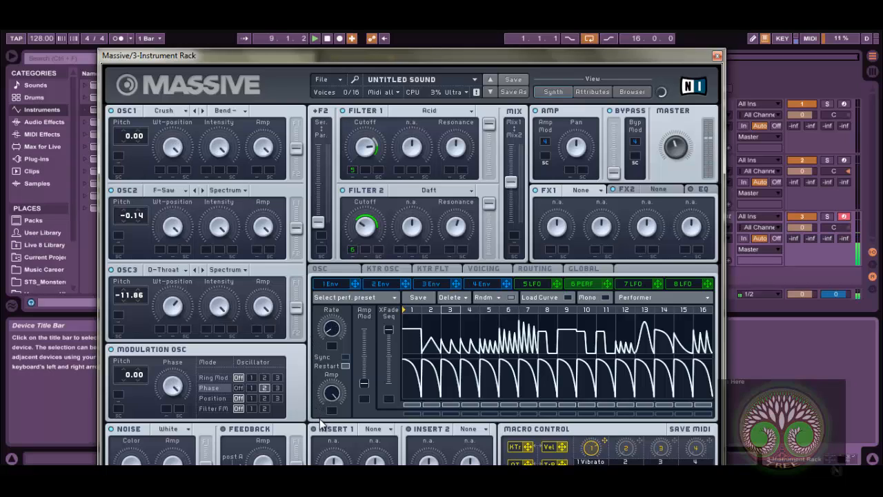
left_click(344, 358)
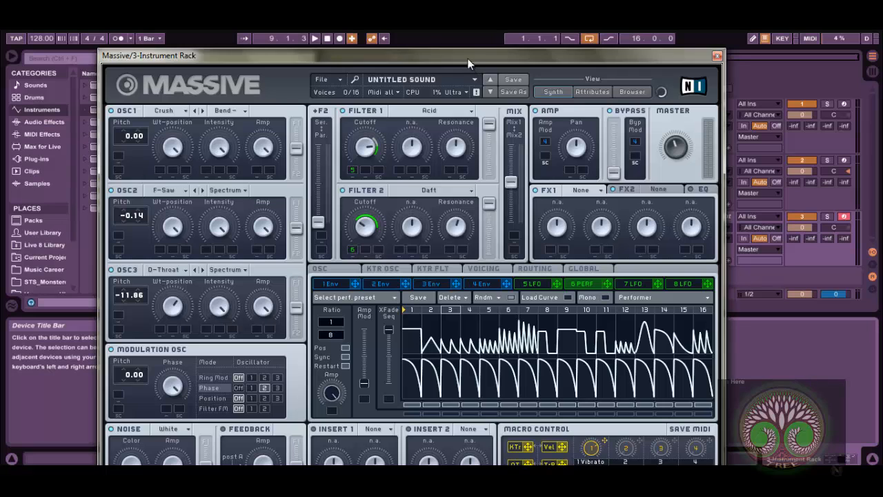
Set the noise source to Tape Hiss and raise its Amp to maximum
left_click_drag(471, 56, 478, 12)
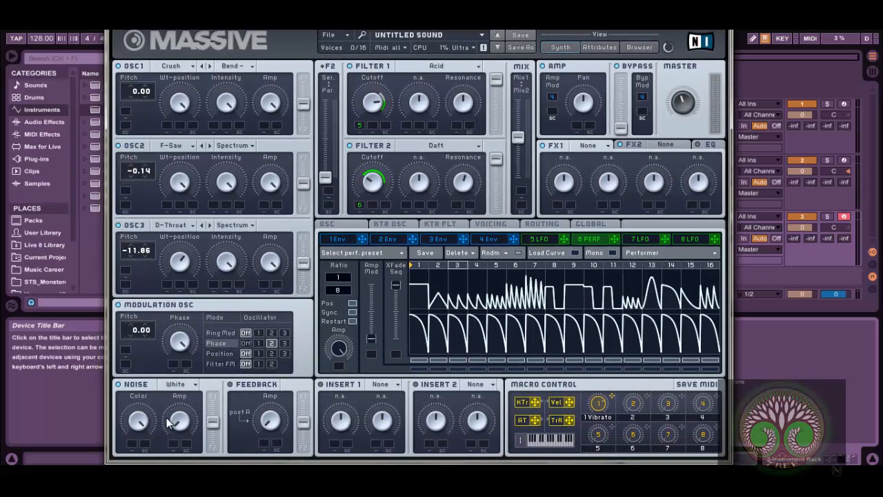
left_click(194, 384)
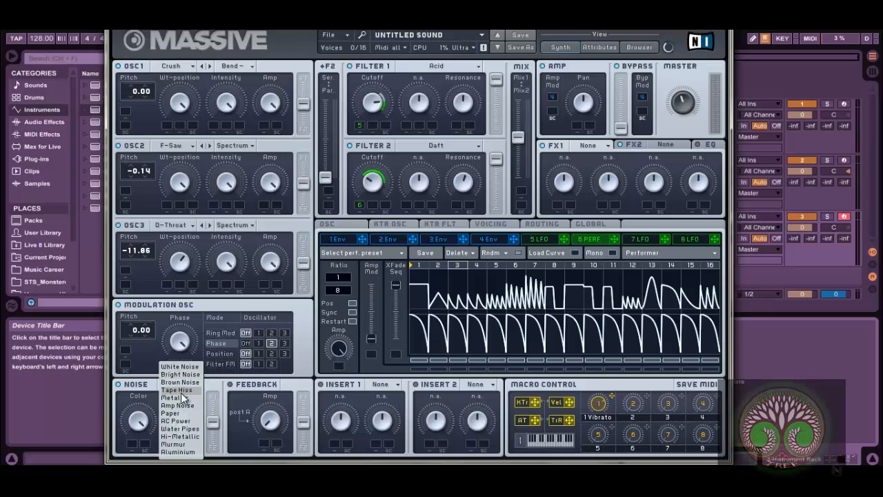
left_click(178, 390)
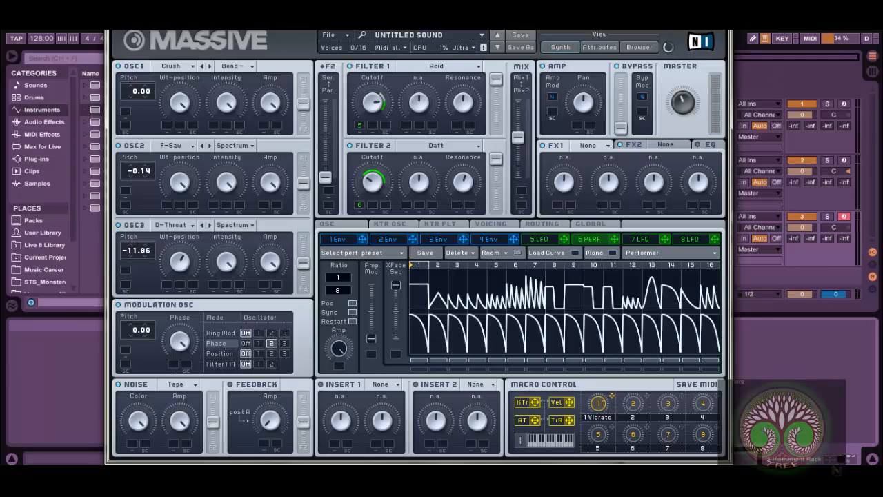
Add Massive's noise Color parameter to its configured device parameters and leave configure mode
left_click(719, 29)
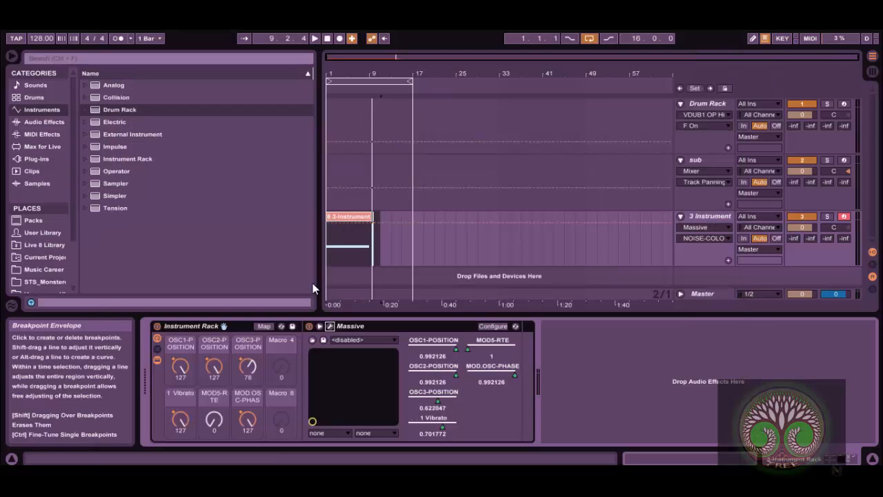
left_click(264, 326)
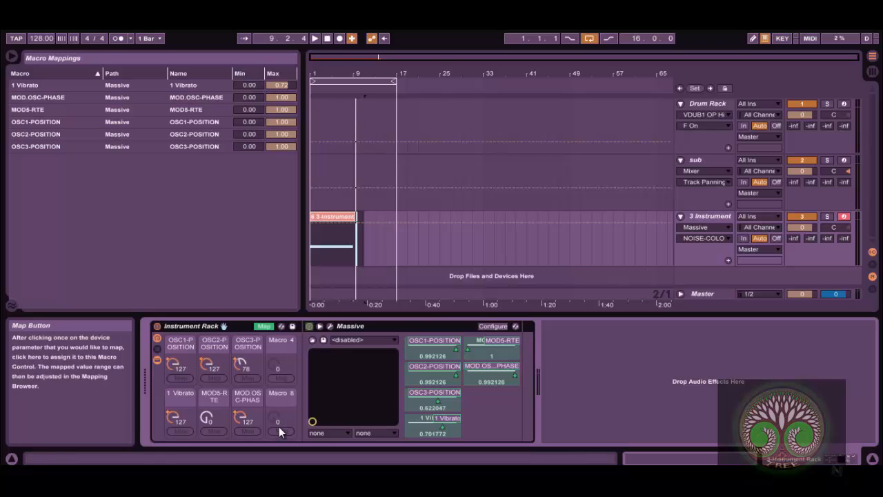
left_click(492, 326)
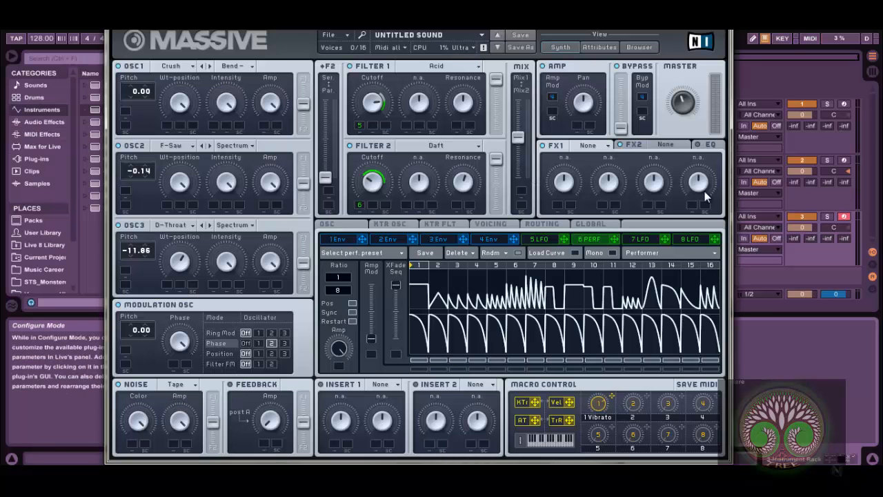
left_click(719, 24)
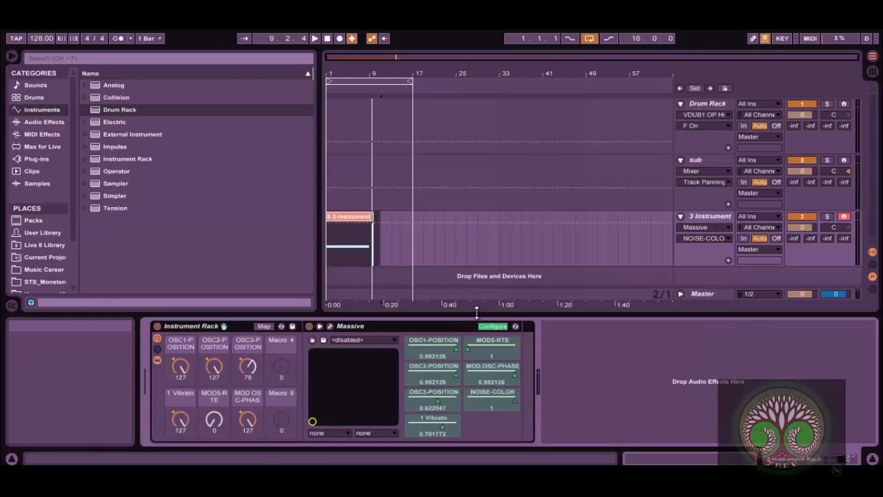
left_click(494, 327)
left_click(494, 327)
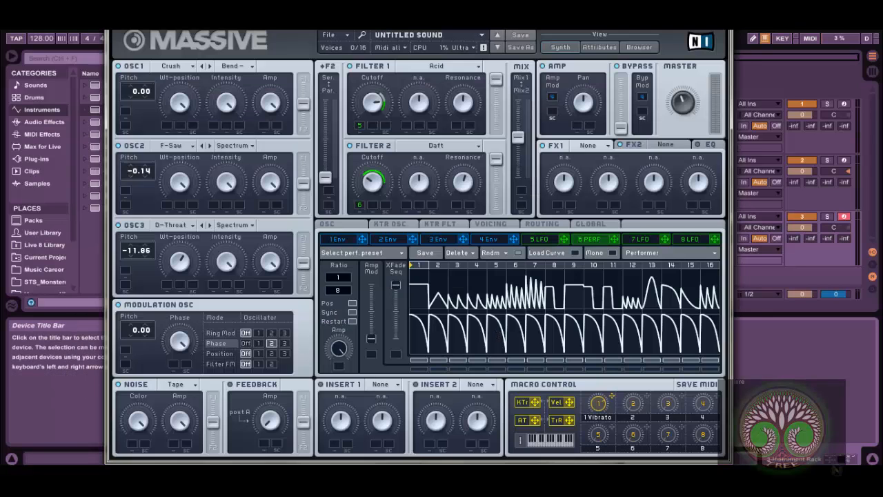
left_click(718, 23)
left_click(488, 322)
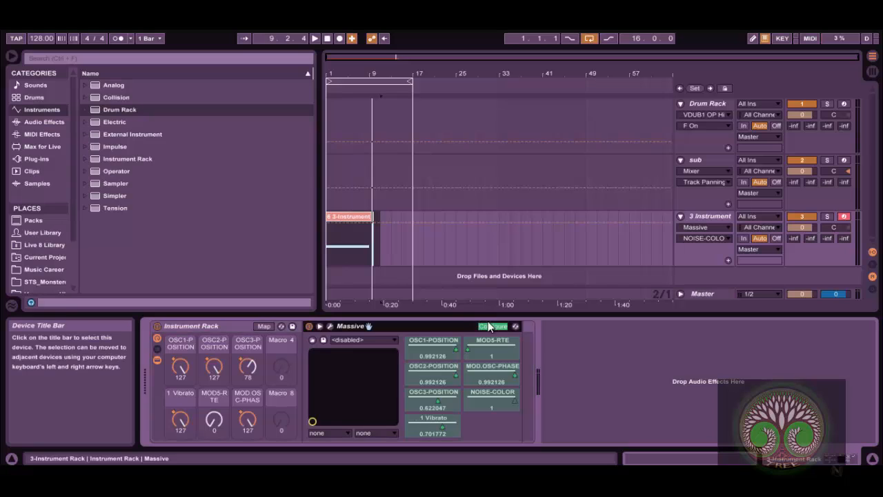
left_click(497, 328)
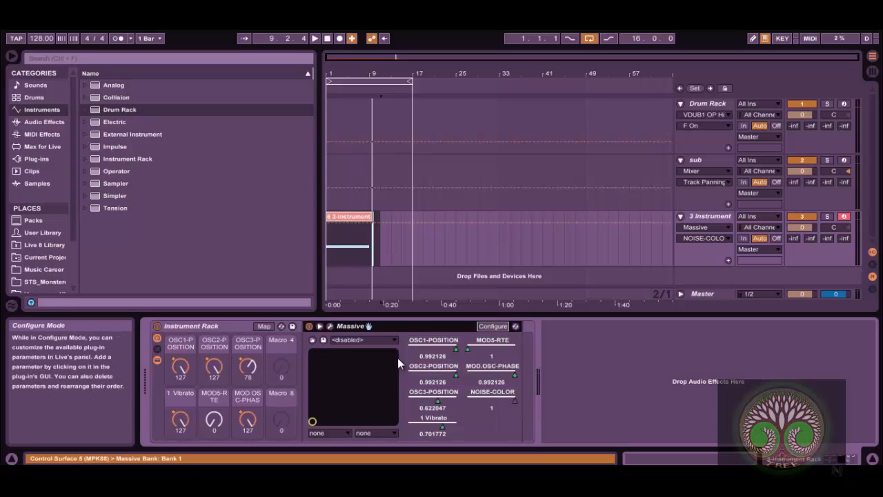
Map NOISE-COLOR to Macro 8 of the Instrument Rack
left_click(280, 414)
left_click(263, 326)
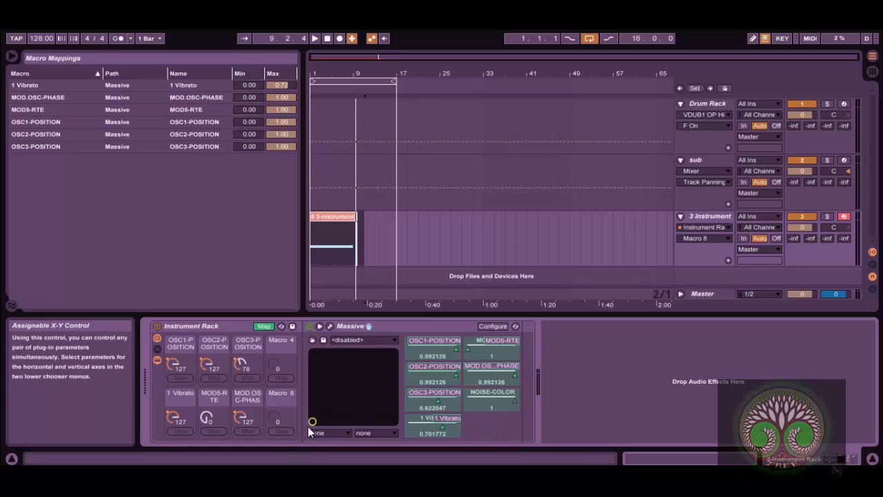
left_click(478, 407)
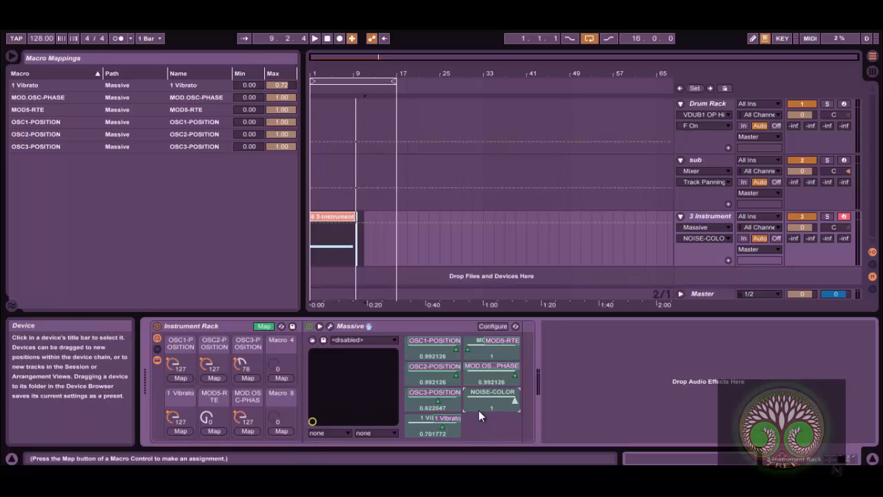
left_click(279, 430)
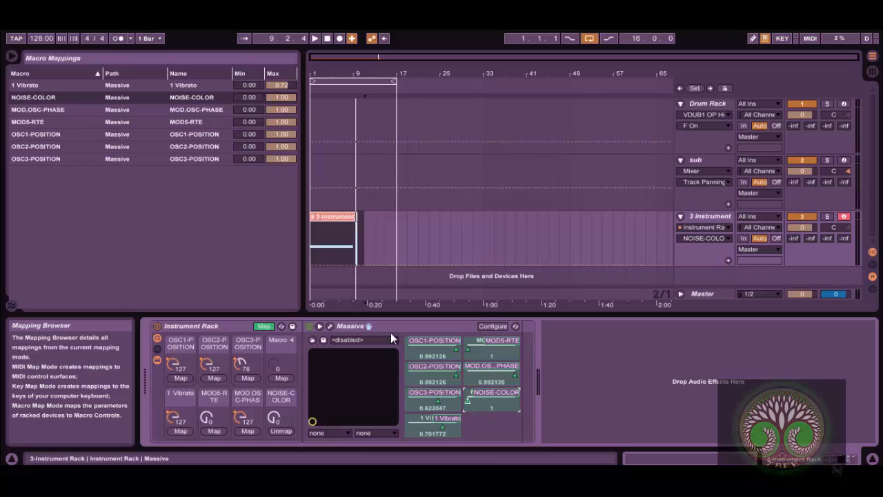
left_click(263, 326)
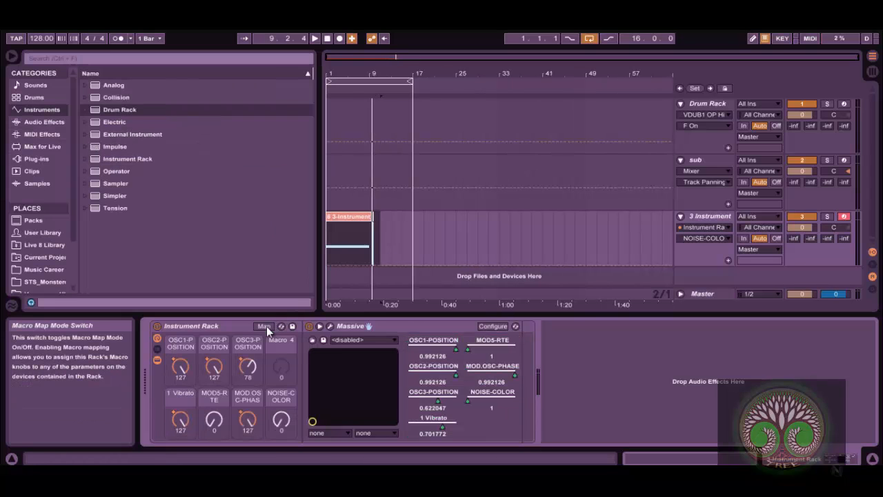
Record an arrangement pass from 1.1.1 with the rack's macros, sweeping NOISE-COLOR up to 127 over about eight bars
left_click(328, 41)
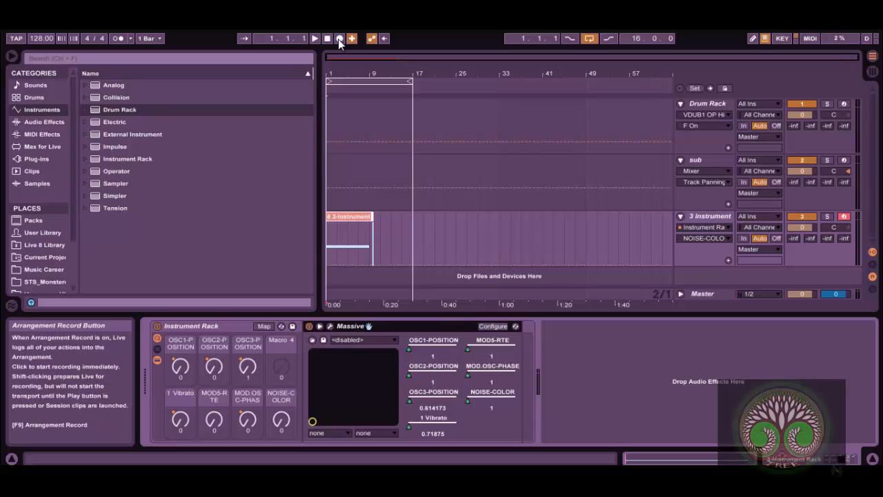
left_click(227, 329)
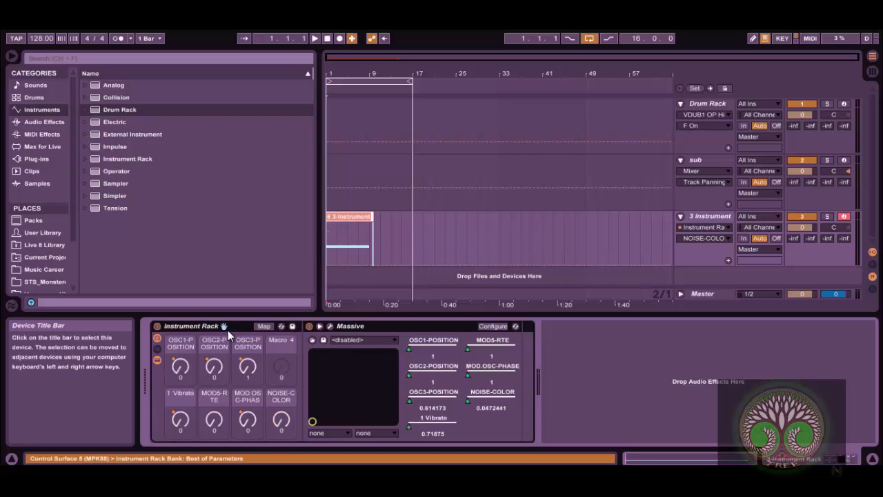
left_click(338, 40)
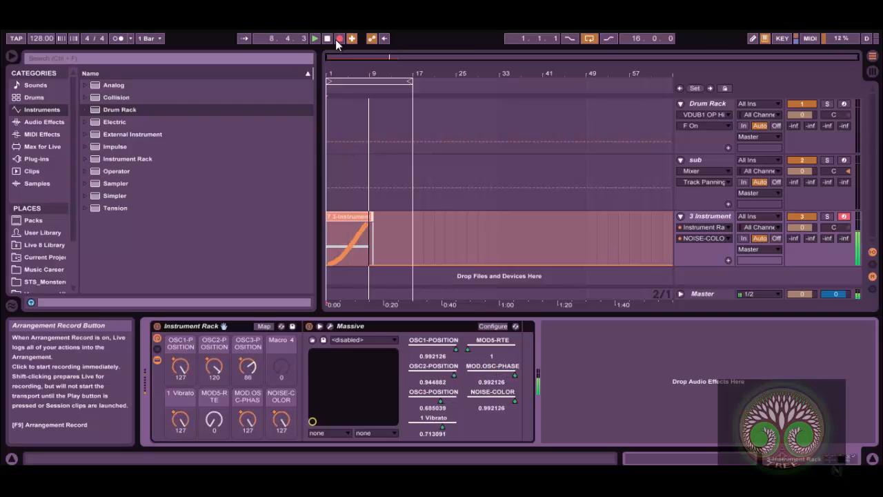
key("space")
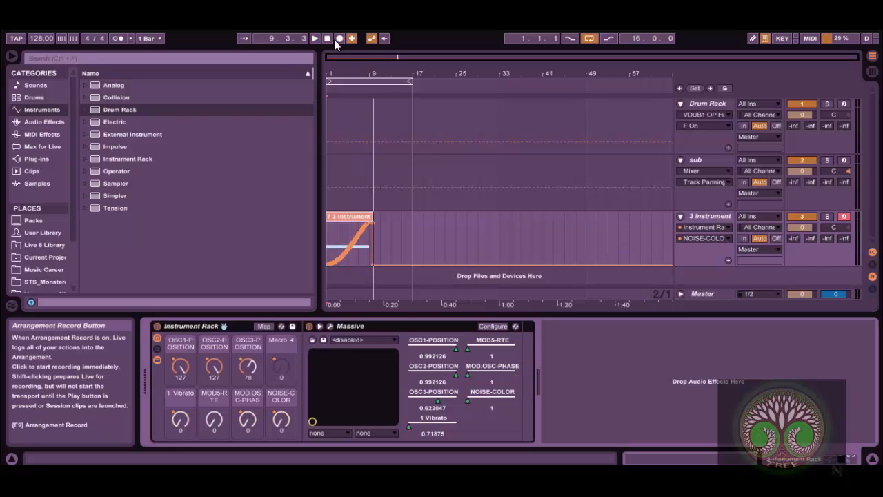
Record another pass from 1.1.1, sweeping the MOD5-RTE macro from 127 down to 0, and return to the start
left_click(330, 40)
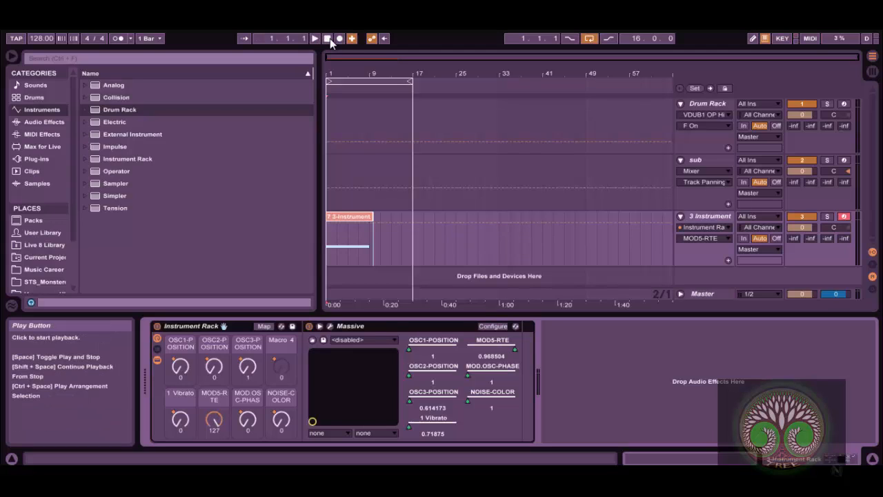
left_click(340, 39)
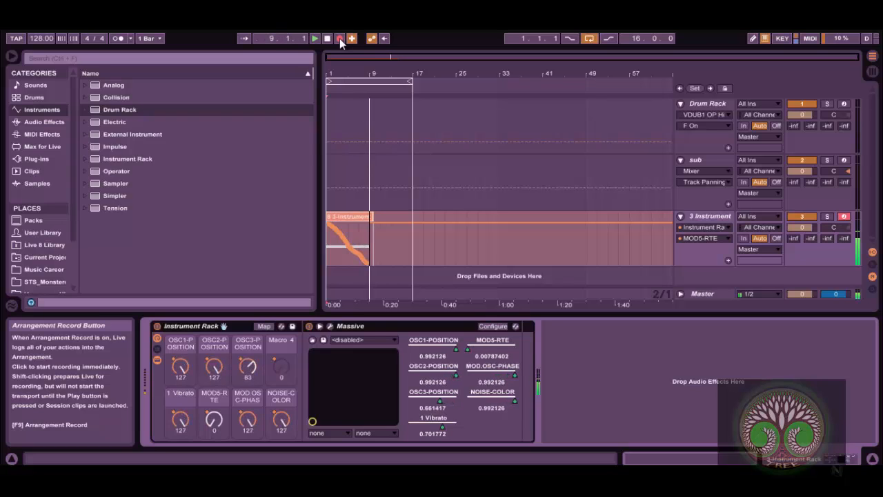
left_click(326, 40)
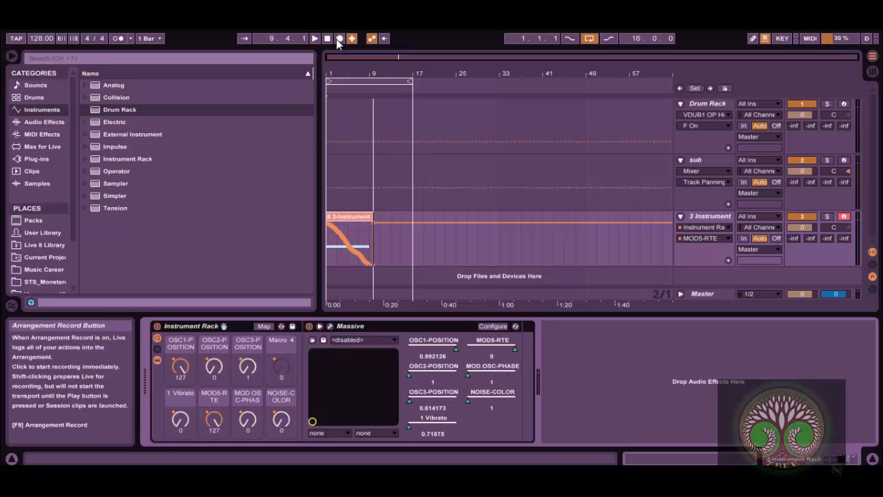
left_click(327, 40)
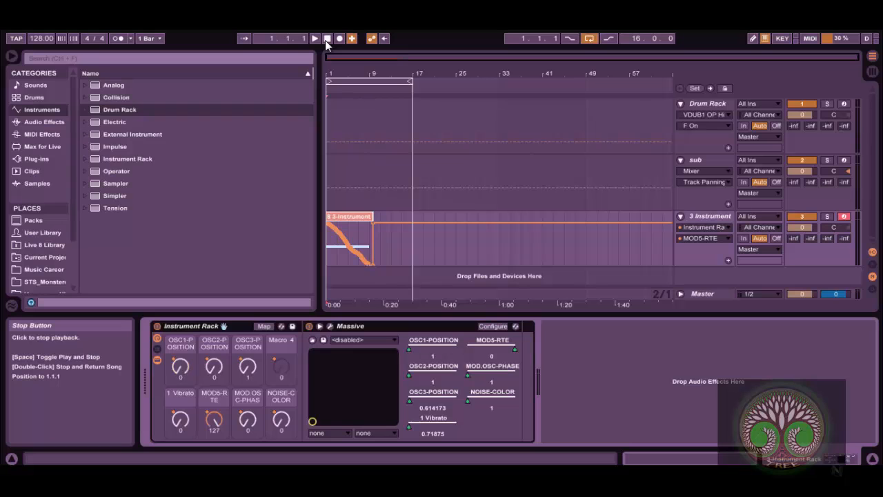
Enable Massive's feedback with its Amp raised, and load Phaser Mono into FX1 with its Rate at maximum
left_click(329, 327)
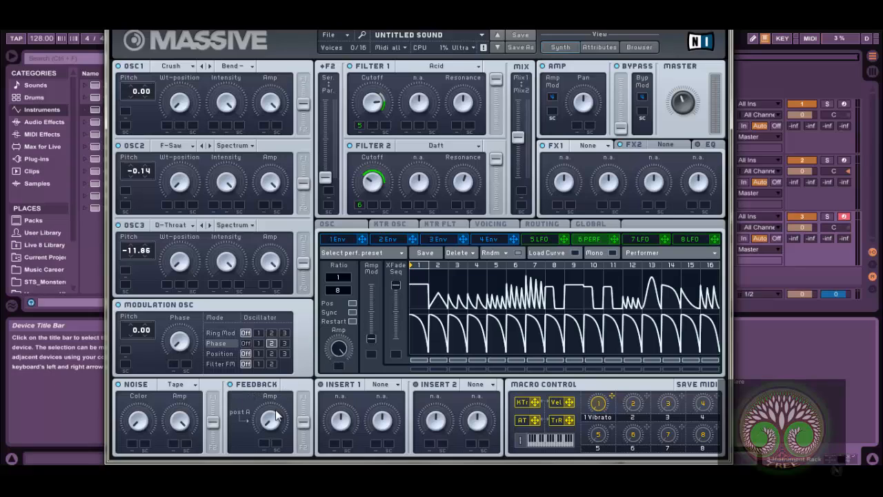
left_click_drag(277, 411, 274, 383)
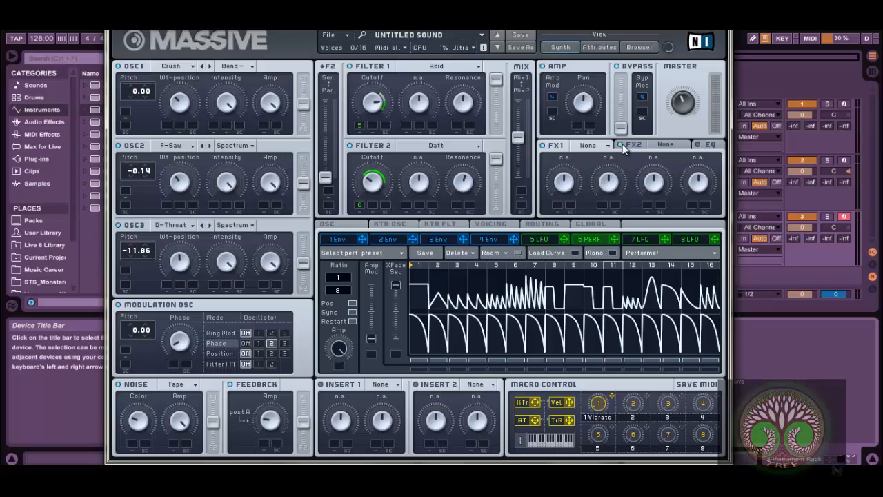
left_click(604, 144)
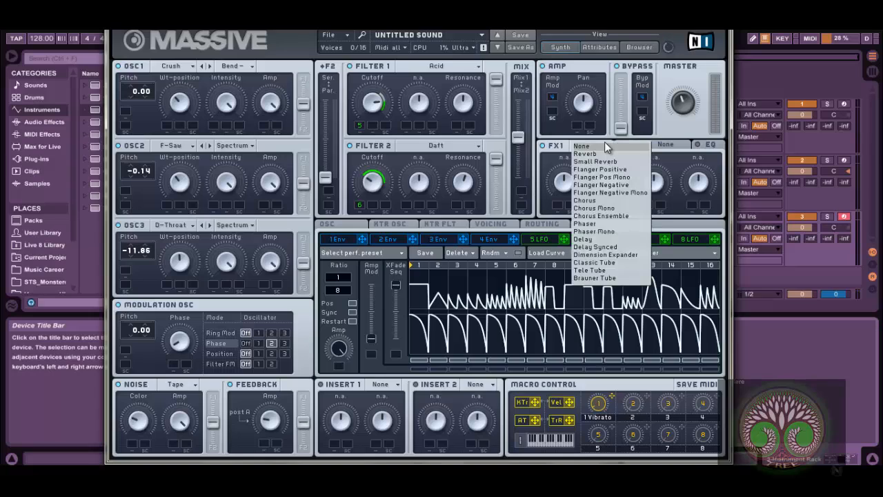
left_click(604, 230)
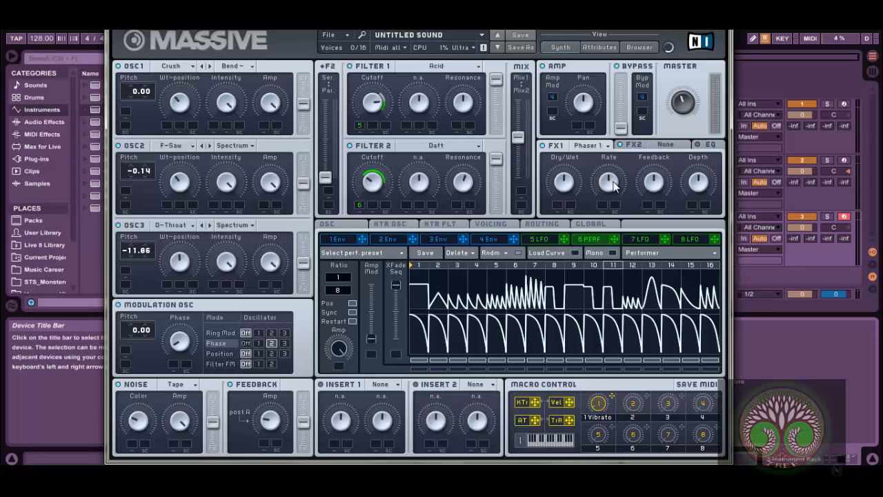
left_click_drag(613, 182, 611, 87)
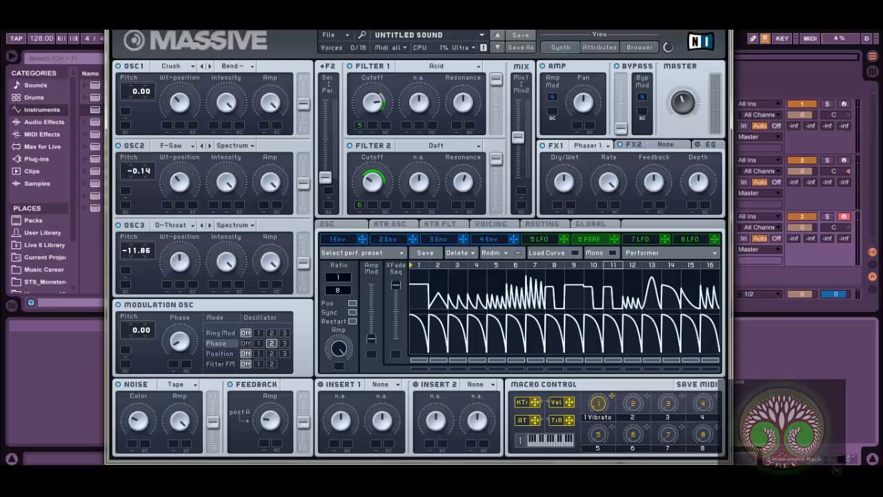
key("ctrl+alt+p")
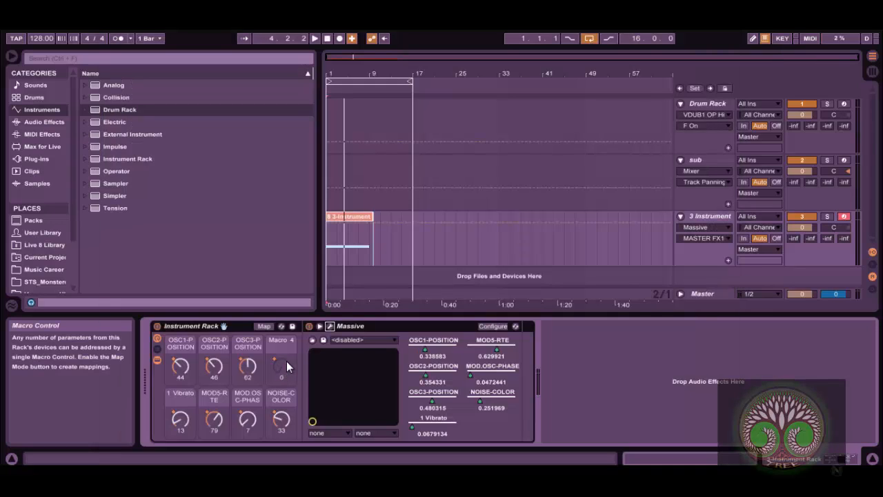
Show the Instrument Rack's chain list and its chain select editor
left_click(158, 348)
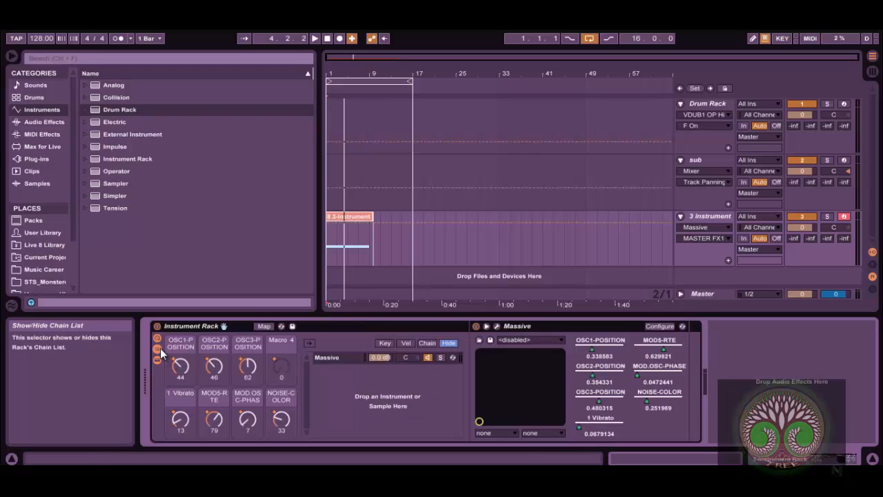
left_click(183, 348)
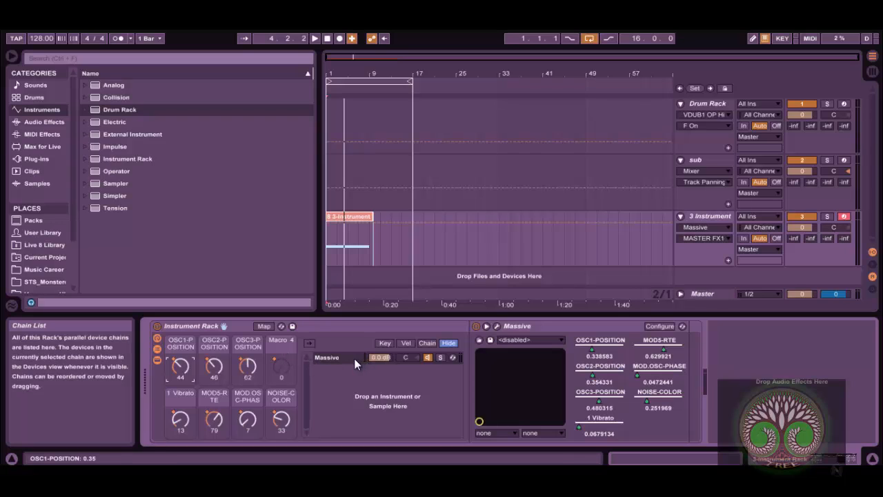
left_click(431, 343)
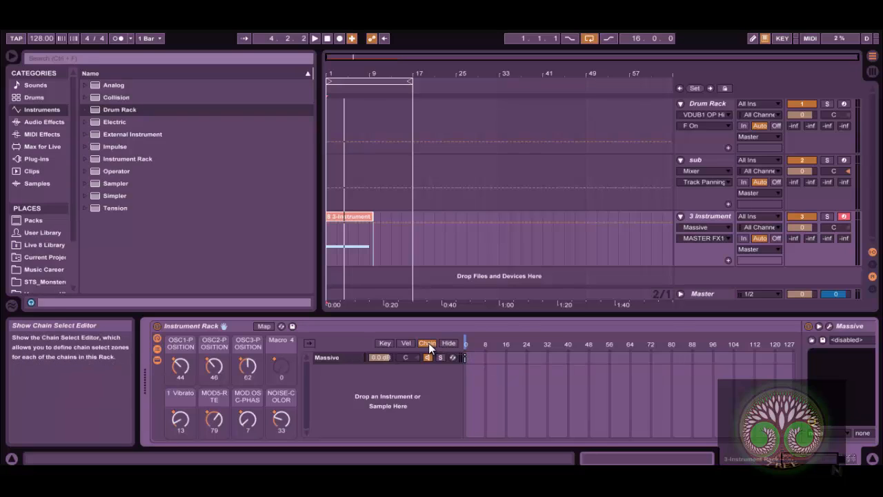
Hide the Instrument Rack's chain select editor and check which Massive parameters are mapped to its macros
left_click(442, 342)
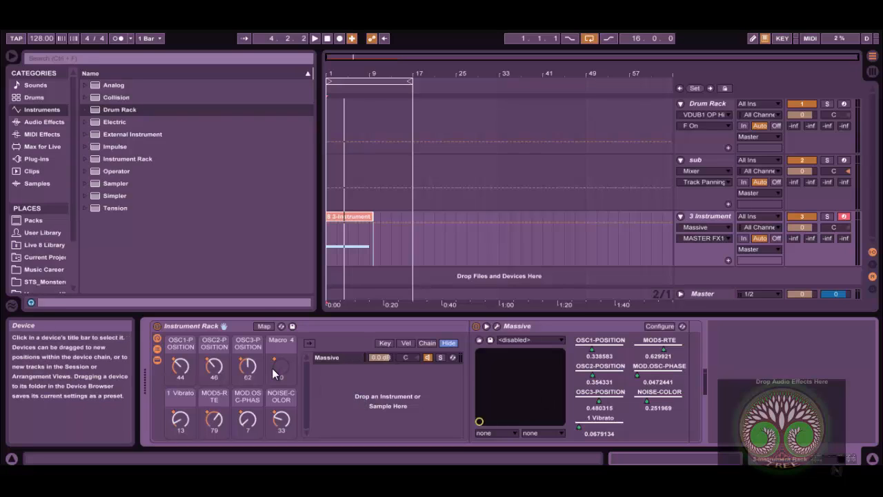
left_click(263, 326)
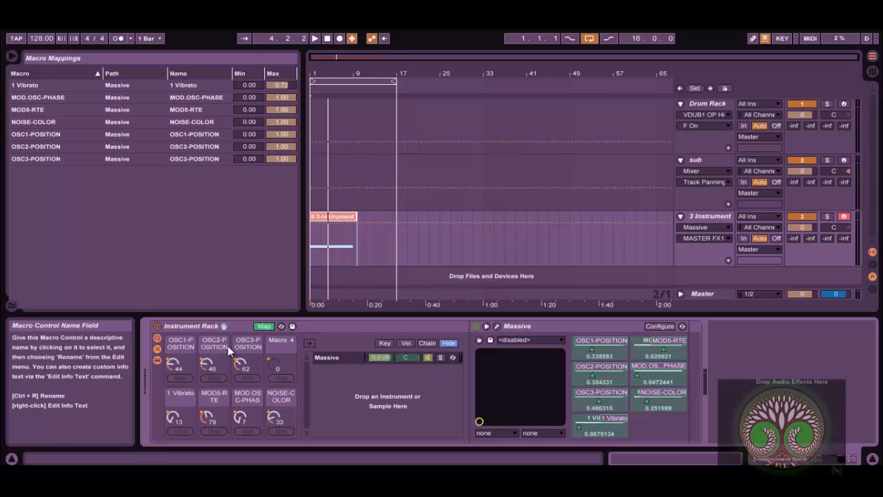
left_click(263, 326)
left_click(542, 326)
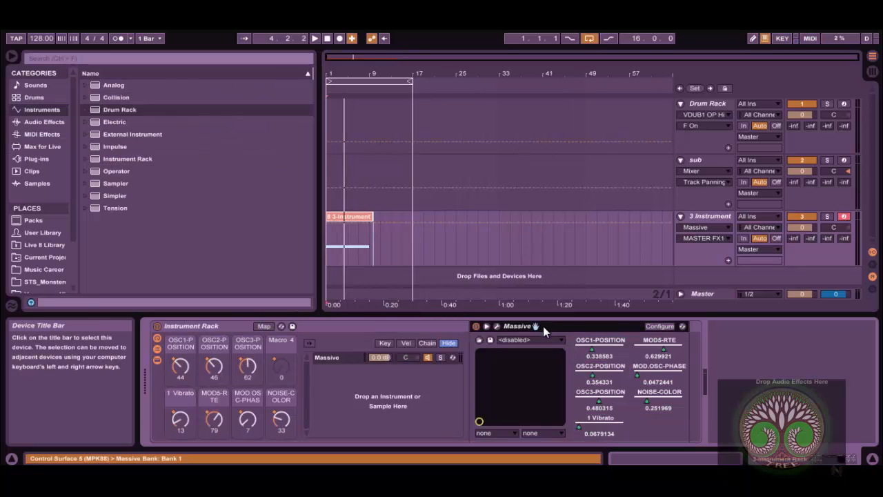
Open Massive's plug-in window and turn the FX1 phaser's Dry/Wet to maximum
left_click(496, 327)
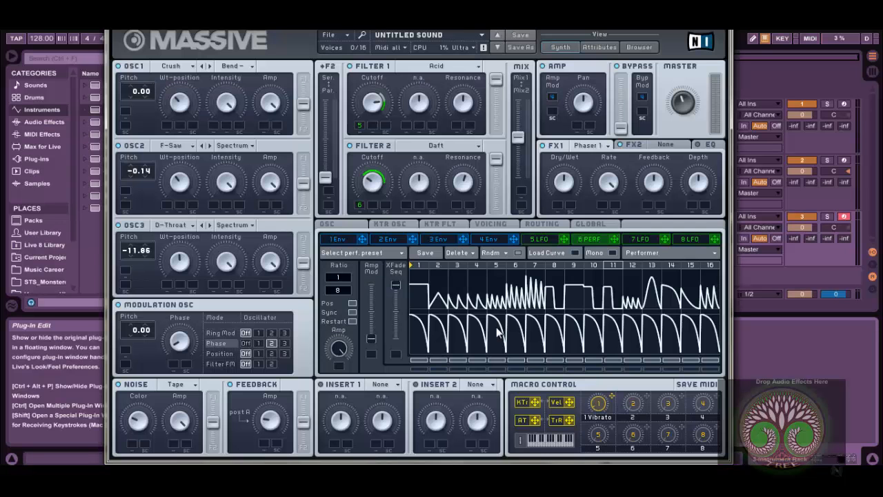
right_click(562, 182)
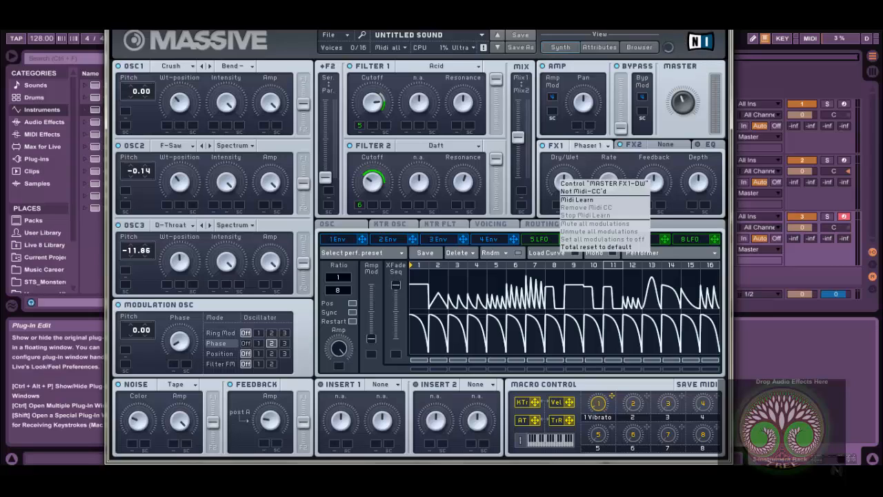
left_click(668, 47)
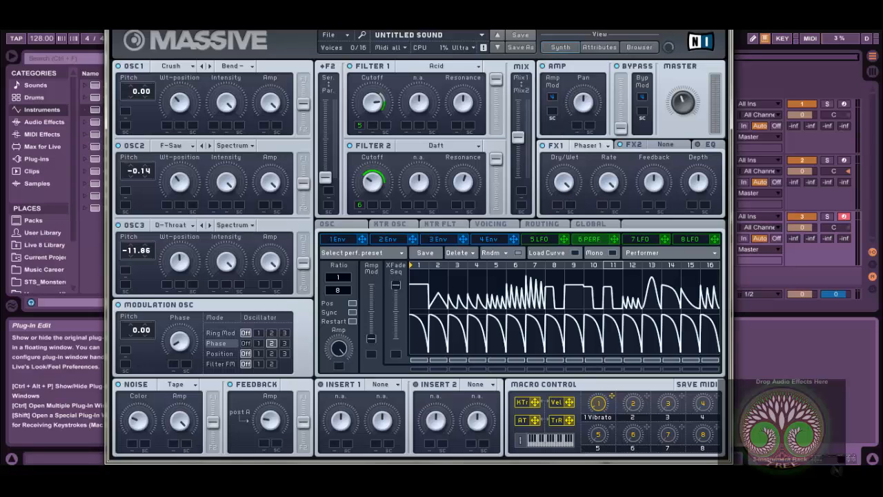
Try lowering Massive's MASTER FX1 automation envelope to the lane's floor across the 3-Instrument clip, and remove its breakpoints
left_click_drag(673, 13, 661, 267)
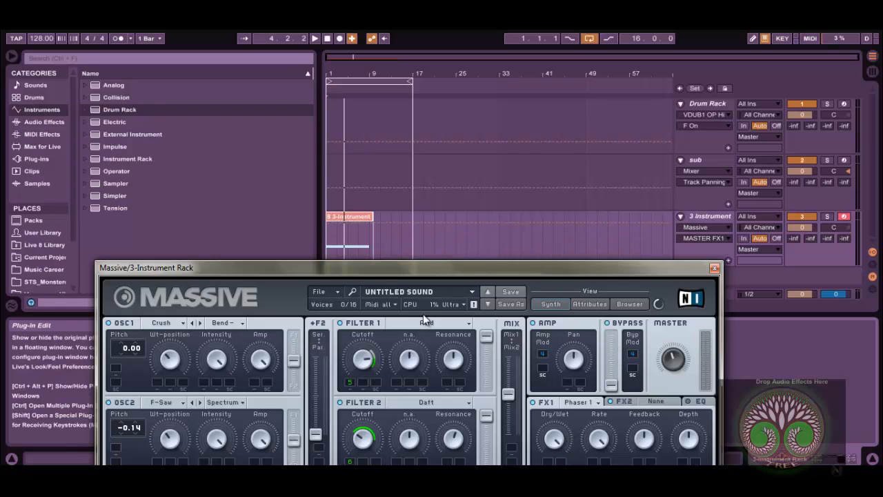
left_click(369, 223)
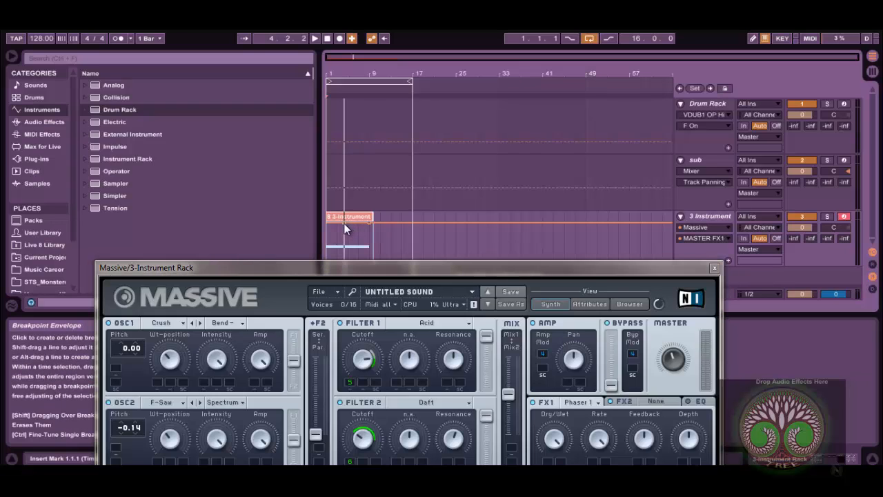
left_click_drag(343, 223, 330, 264)
left_click(369, 223)
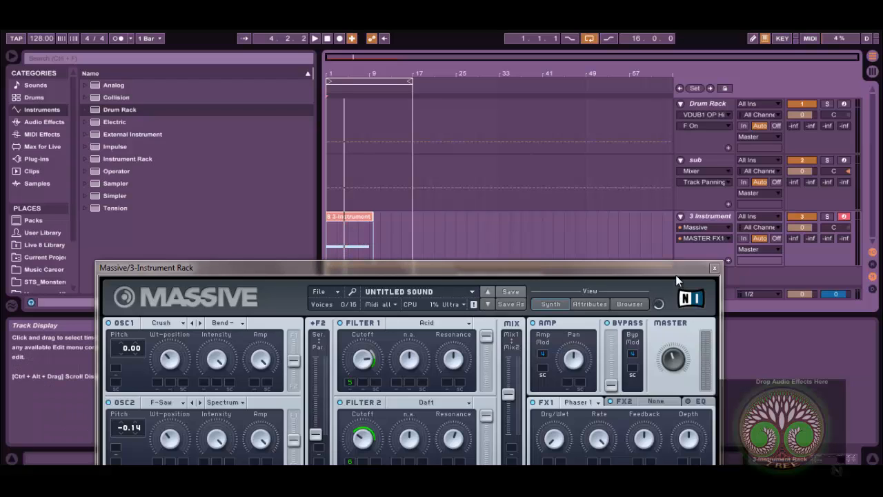
left_click_drag(675, 271, 676, 315)
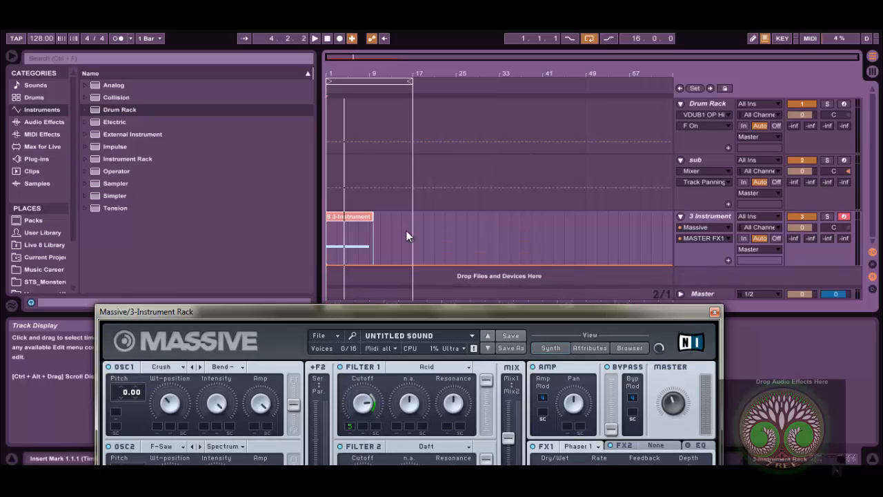
left_click(327, 263)
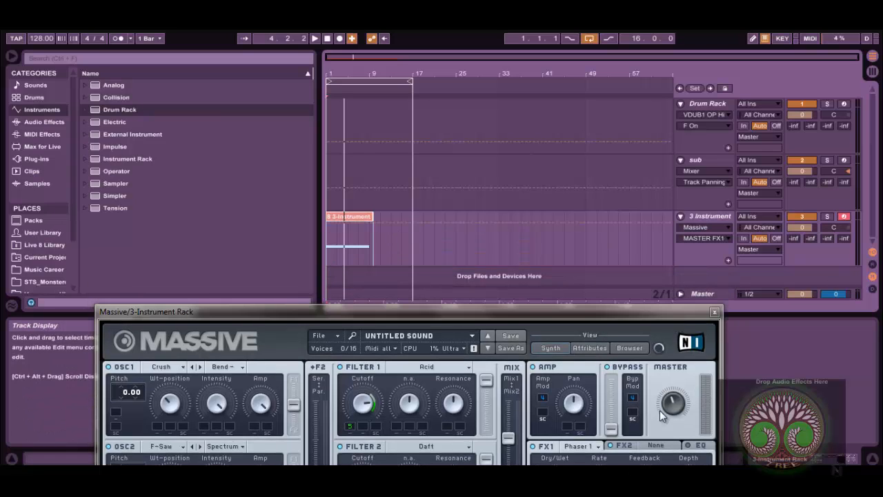
Try an automation ramp for MASTER FX1-PRM.2 rising to 1.00 at the 3-Instrument clip's end, and delete its breakpoints
left_click_drag(682, 315, 670, 269)
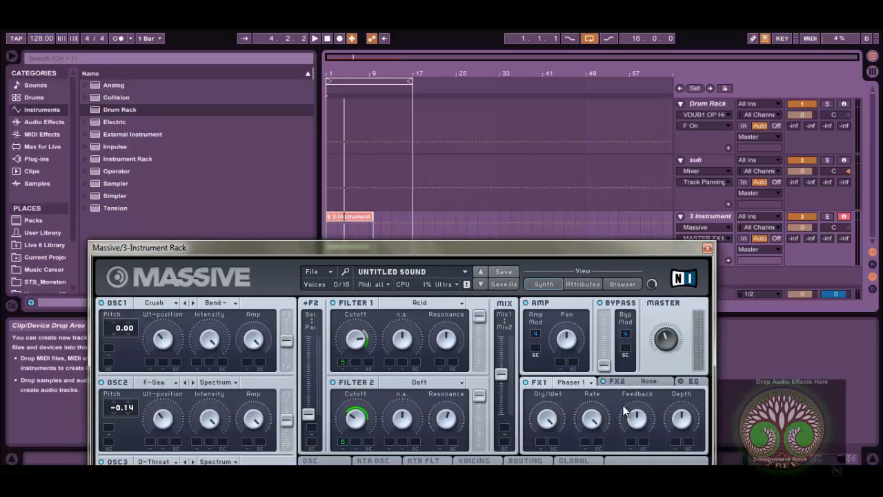
left_click_drag(614, 254, 612, 306)
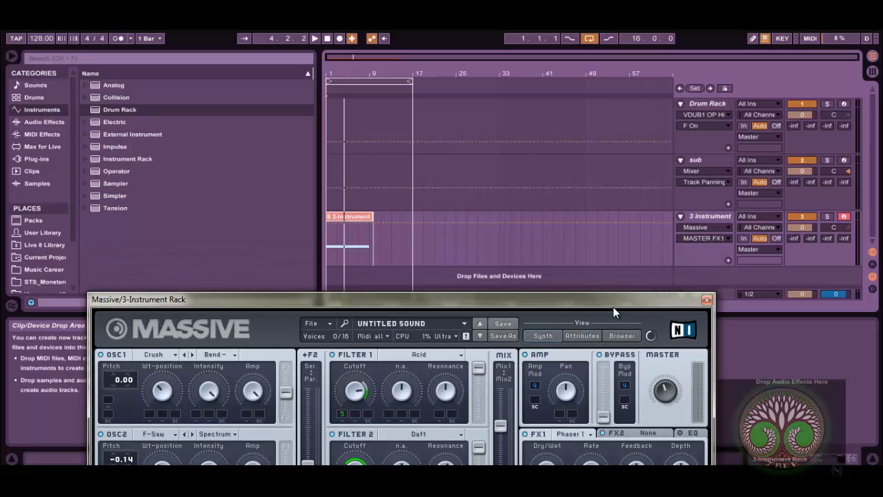
left_click(327, 223)
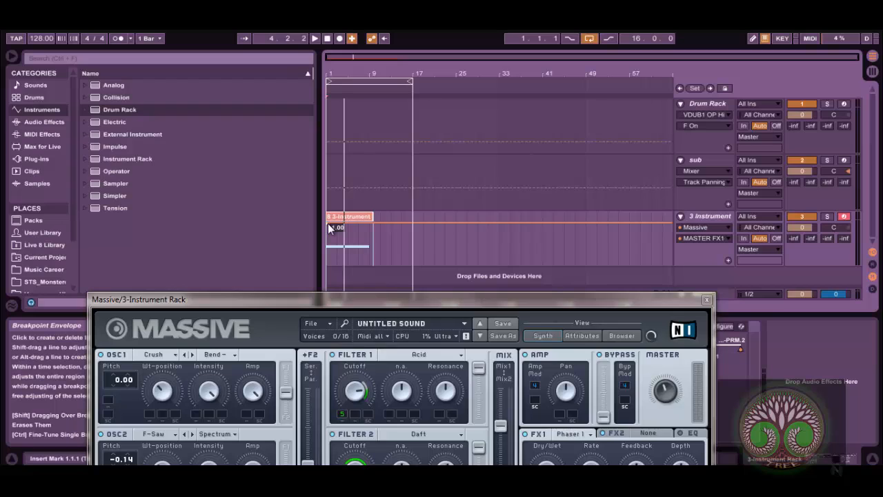
left_click_drag(328, 223, 328, 224)
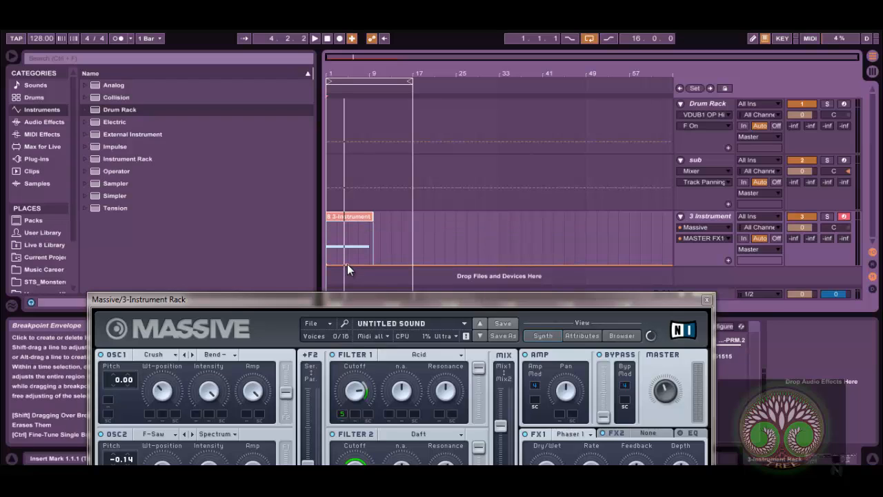
left_click_drag(346, 264, 370, 222)
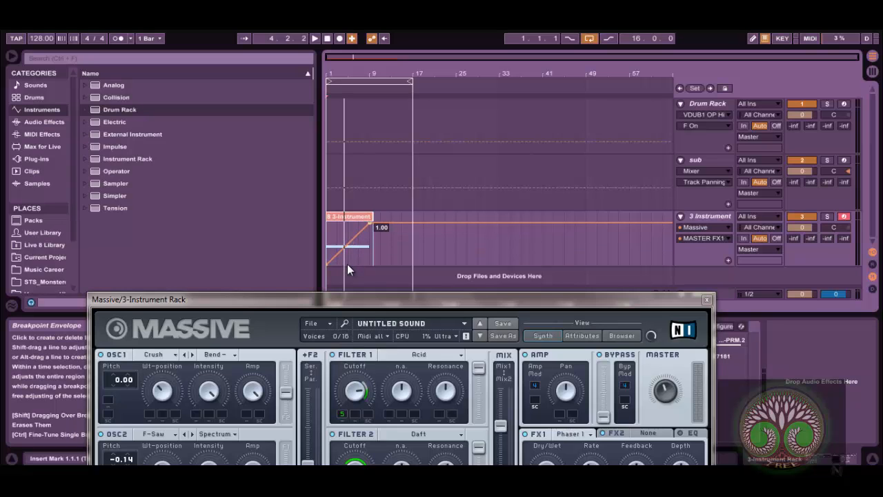
left_click_drag(511, 295, 505, 232)
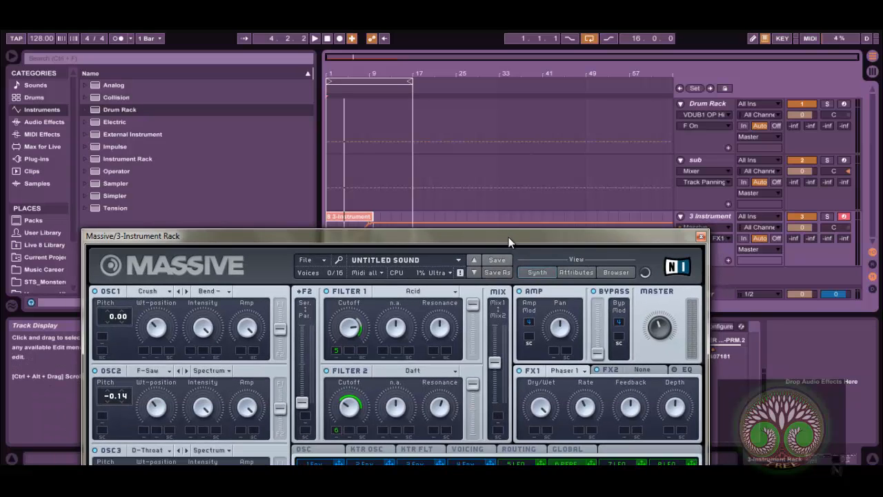
left_click_drag(583, 233, 591, 440)
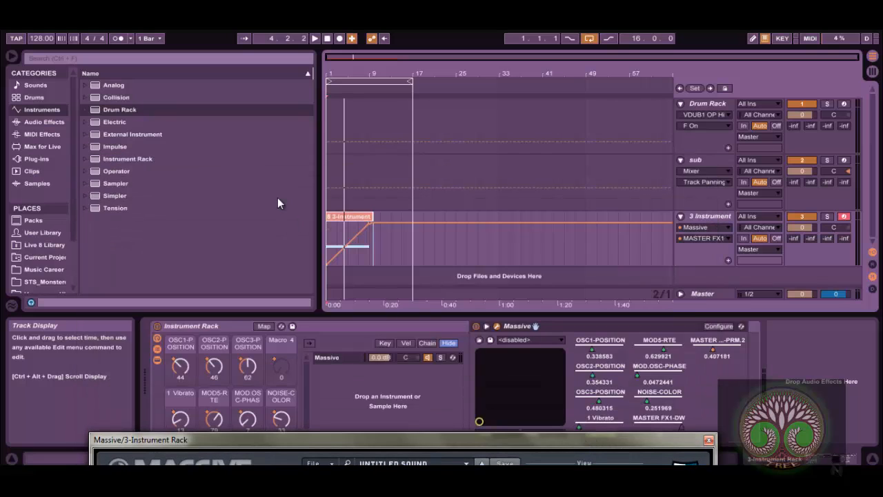
left_click(370, 223)
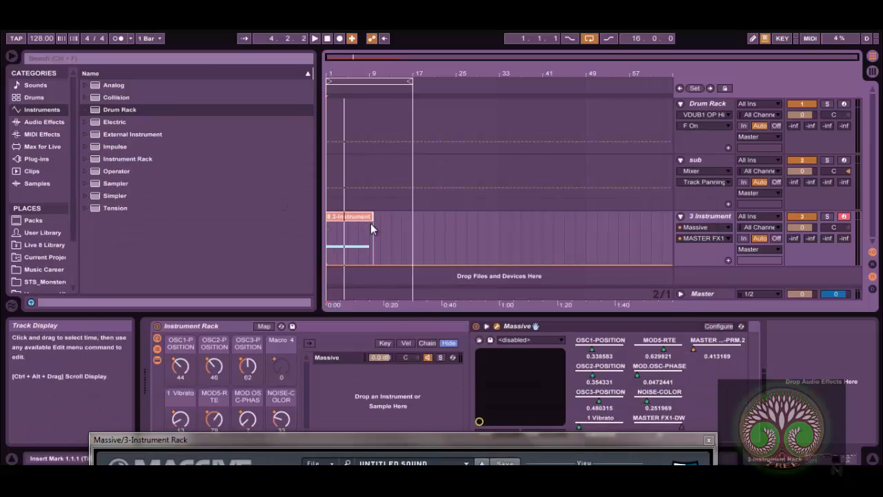
left_click(326, 263)
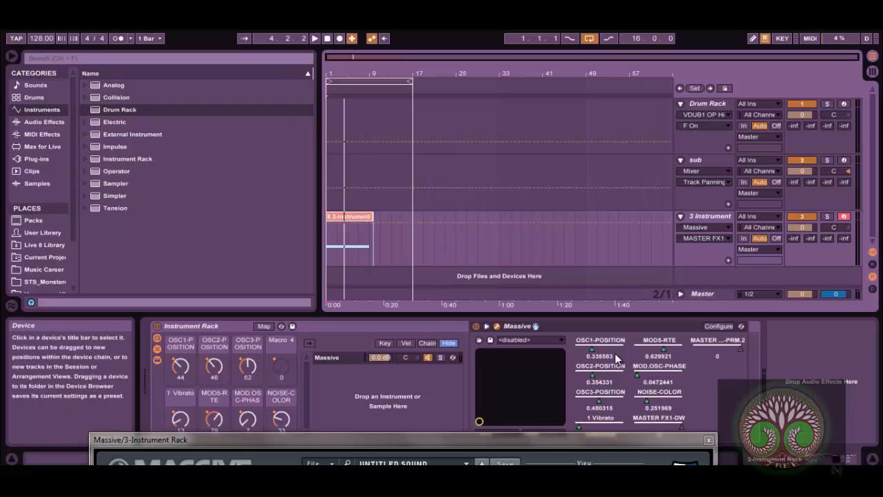
Close Massive's plug-in window and leave the device's parameter configuration mode
left_click(718, 326)
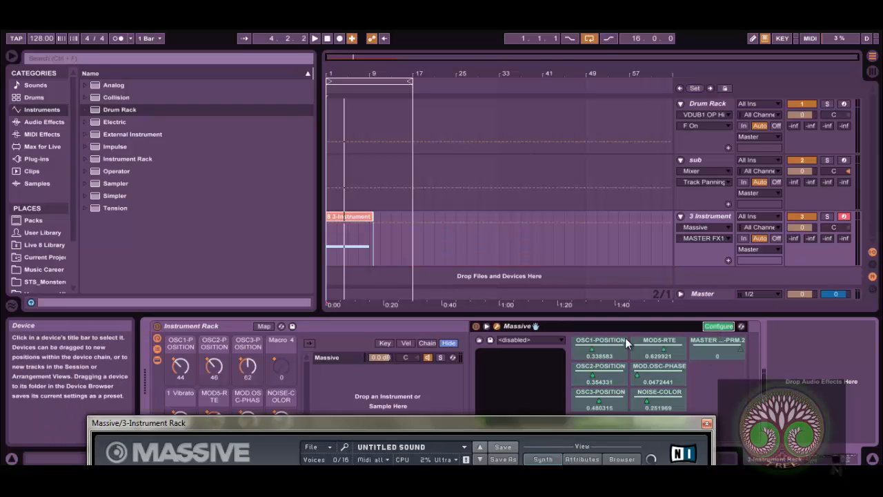
left_click_drag(634, 424, 649, 80)
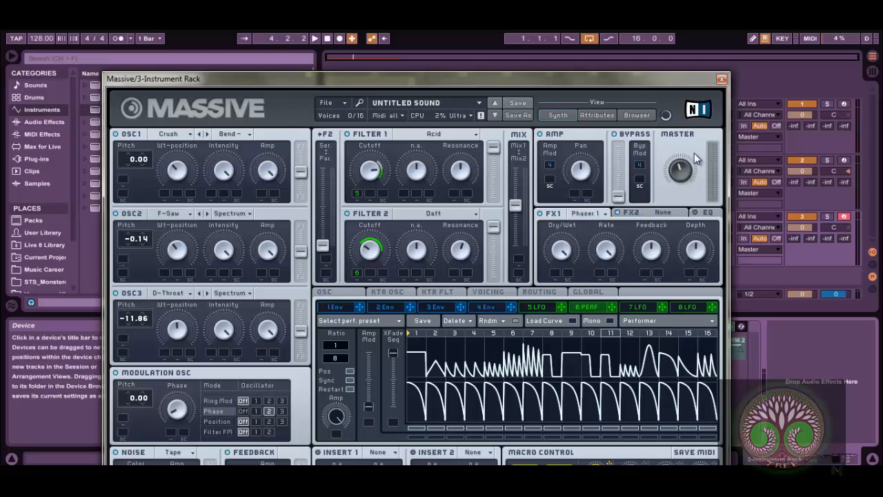
left_click(721, 78)
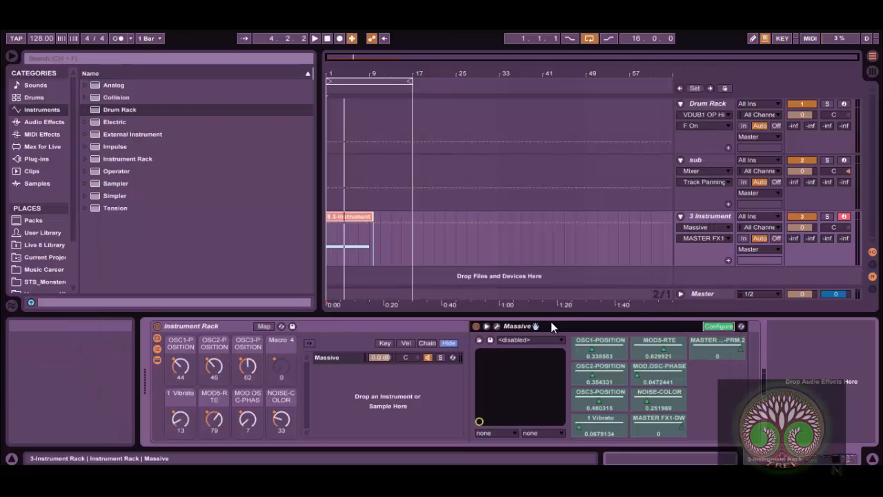
left_click(723, 325)
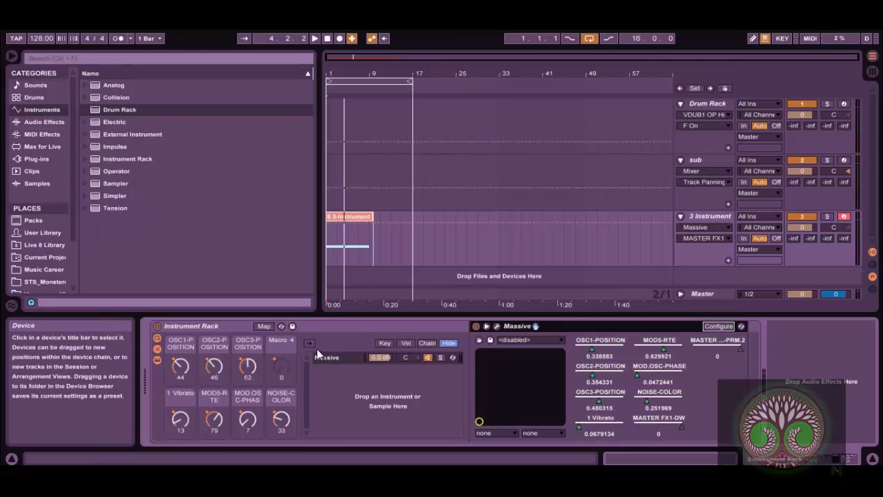
Map Massive's MASTER FX1-PRM.2 parameter to the rack's Macro 4 and delete that macro's existing automation
left_click(264, 326)
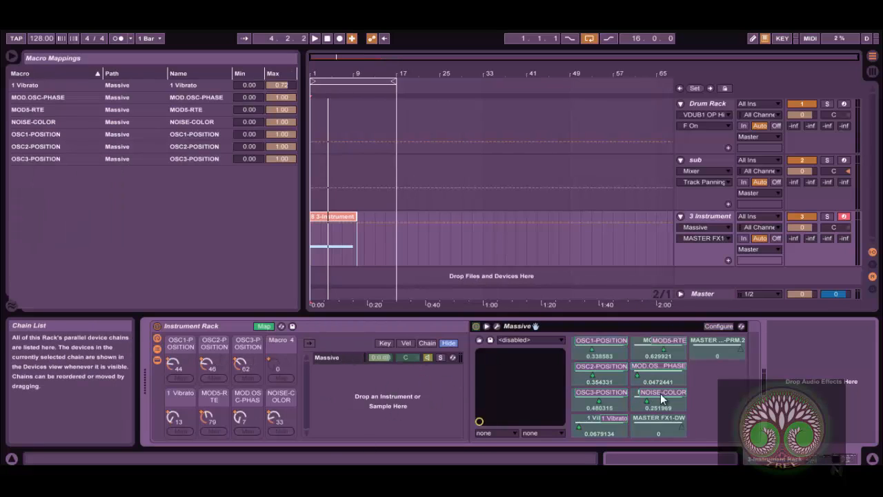
left_click(729, 355)
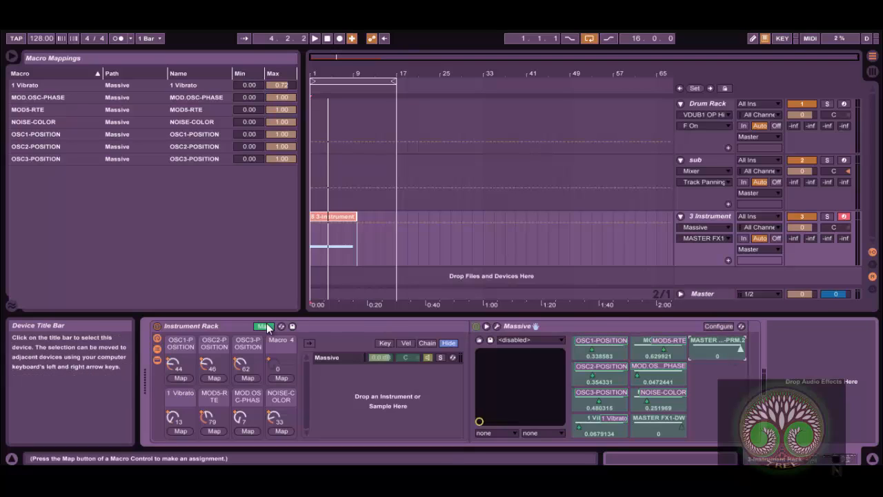
left_click(284, 380)
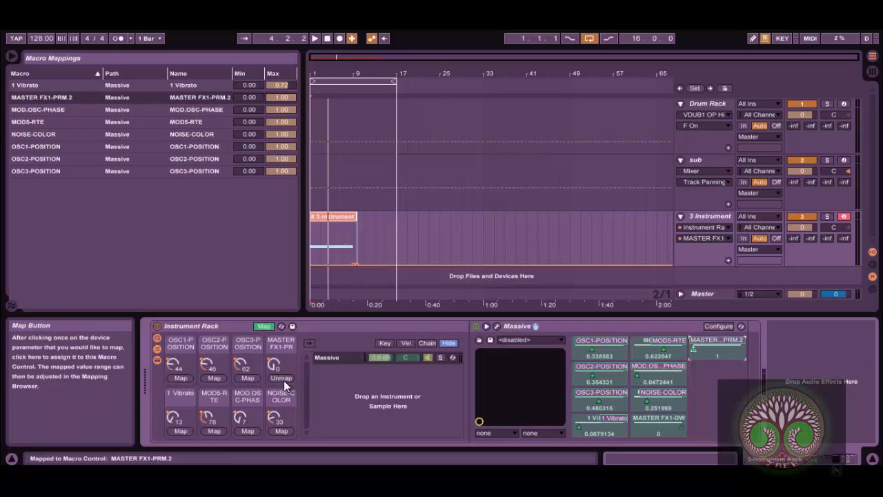
left_click(263, 326)
right_click(281, 345)
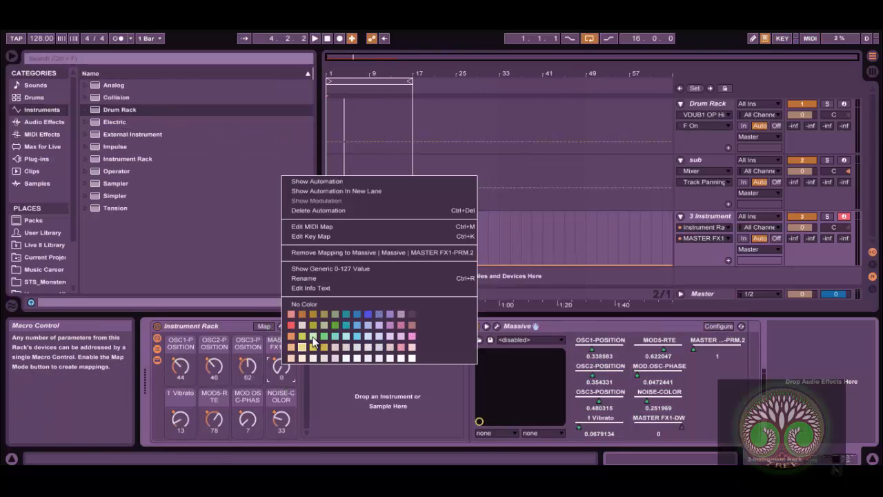
left_click(301, 210)
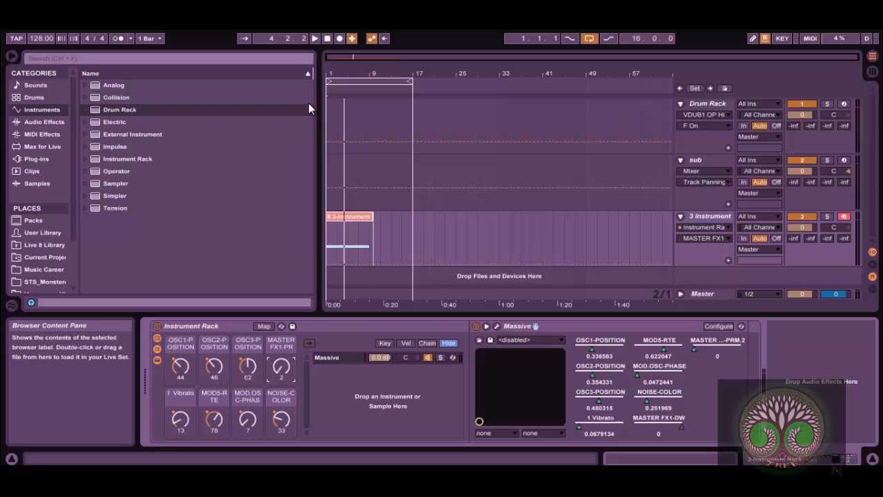
Record an arrangement pass from 1.1.1 with the rack's macros, sweeping the MASTER FX1-PRM.2 macro up to 127 over about eight bars
double_click(328, 39)
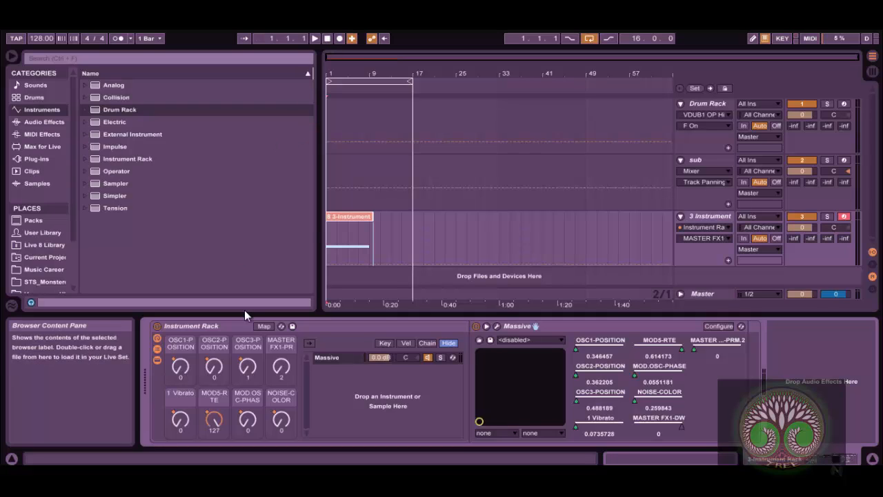
left_click(312, 326)
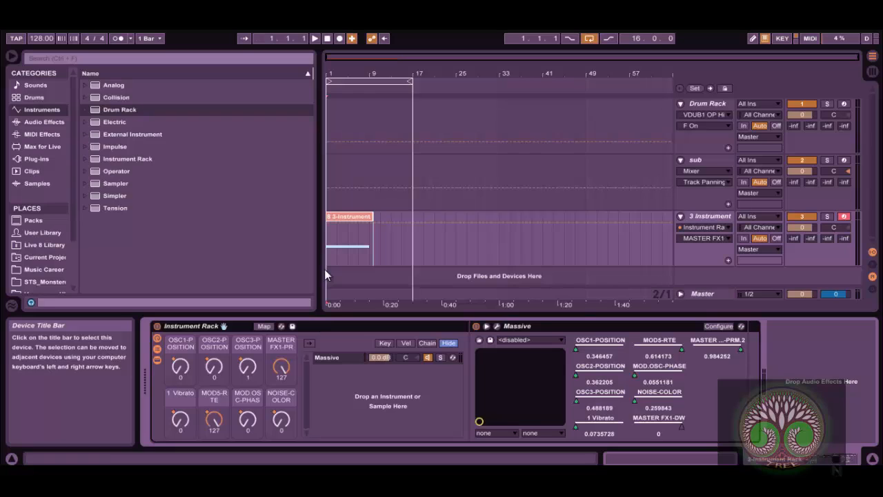
left_click(340, 39)
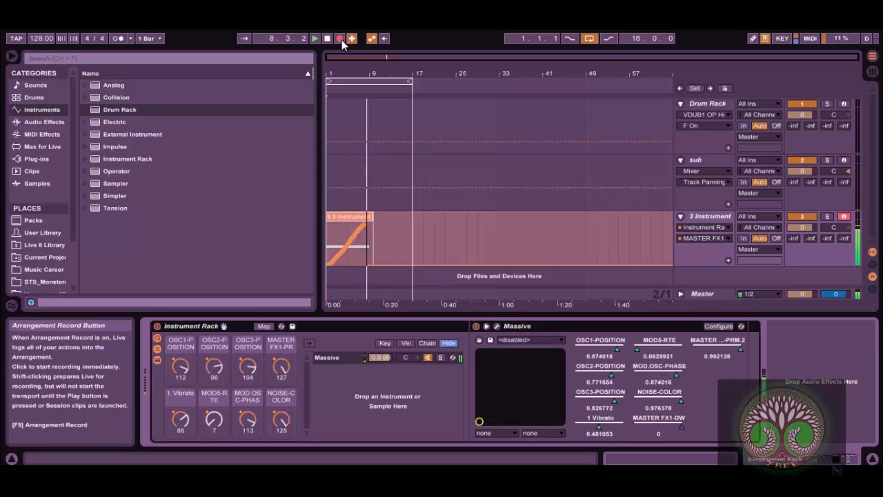
left_click(341, 40)
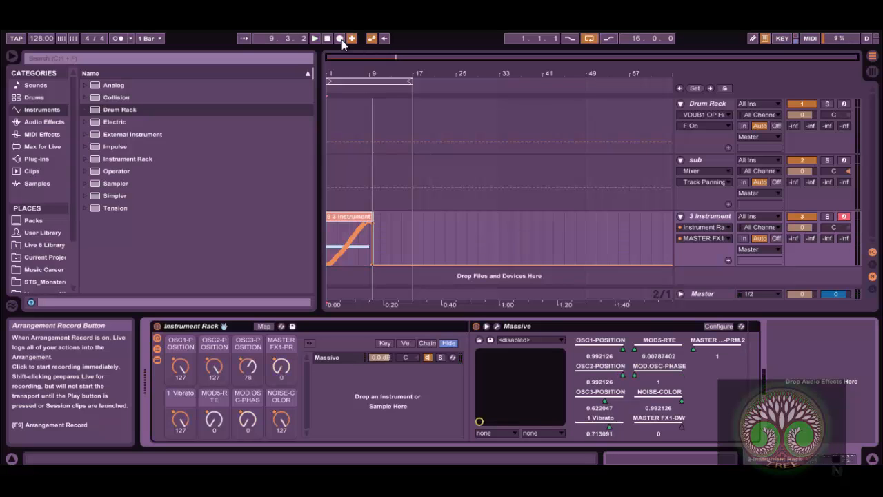
Reopen Massive, raise the FX1 phaser's Feedback, lower its Depth, and play the arrangement
left_click(495, 326)
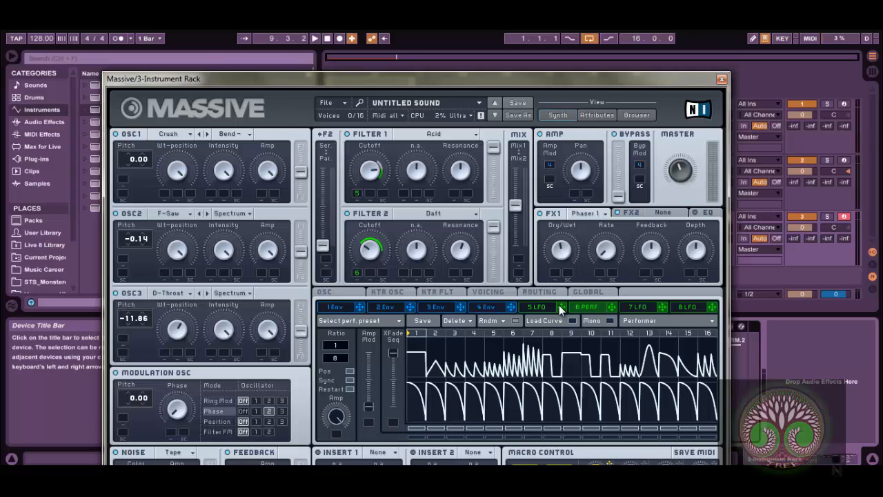
left_click_drag(662, 252, 662, 238)
left_click_drag(694, 288, 694, 279)
key("space")
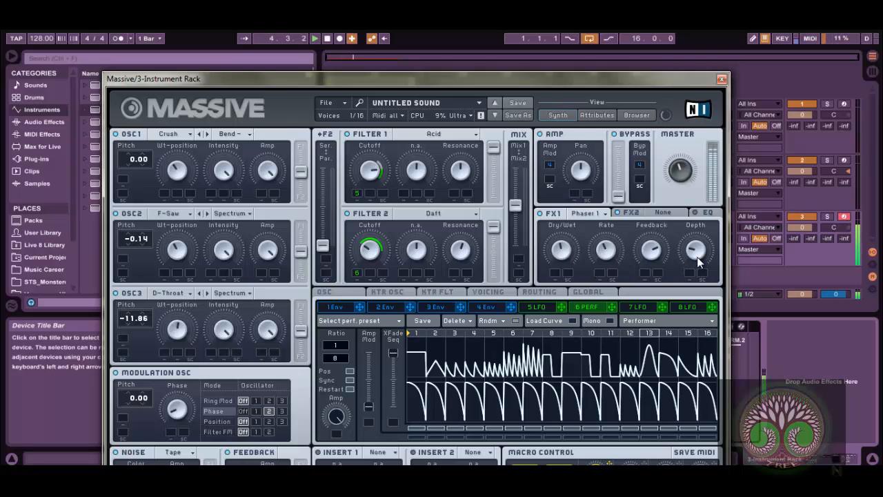
Adjust the FX1 phaser's Dry/Wet and raise its Depth while replaying the arrangement from the start
left_click_drag(563, 246, 562, 233)
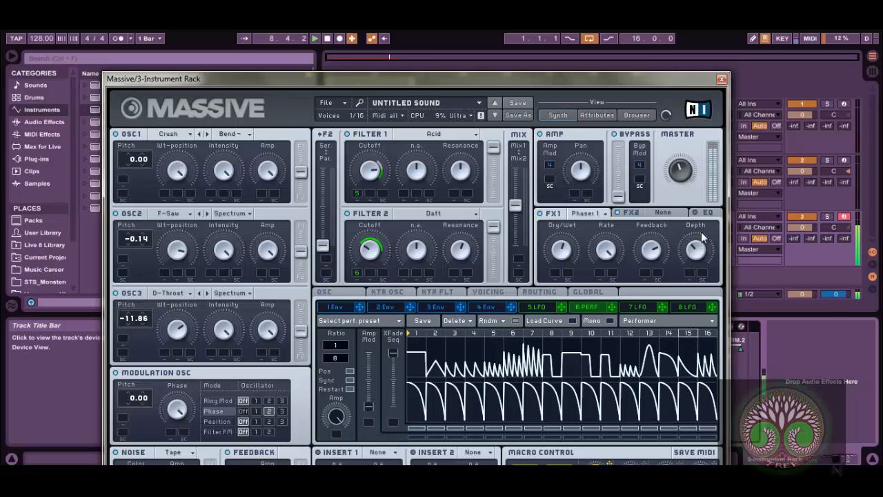
key("space")
key("space")
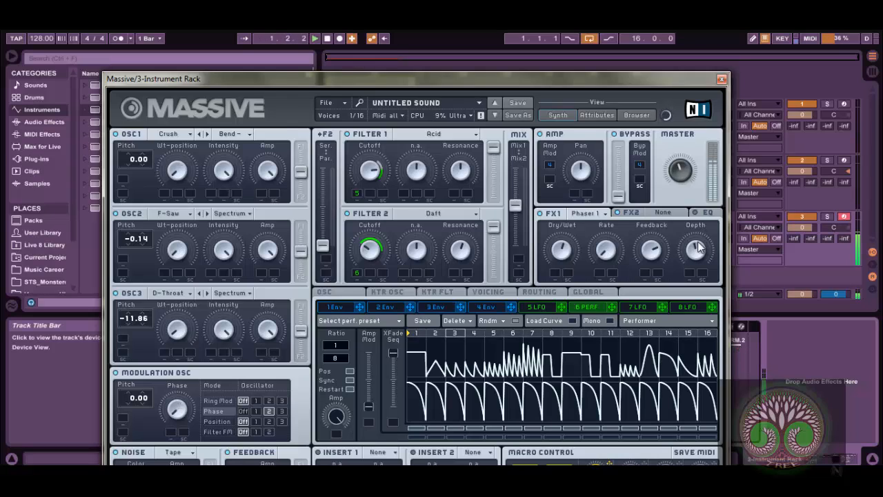
left_click_drag(699, 247, 716, 165)
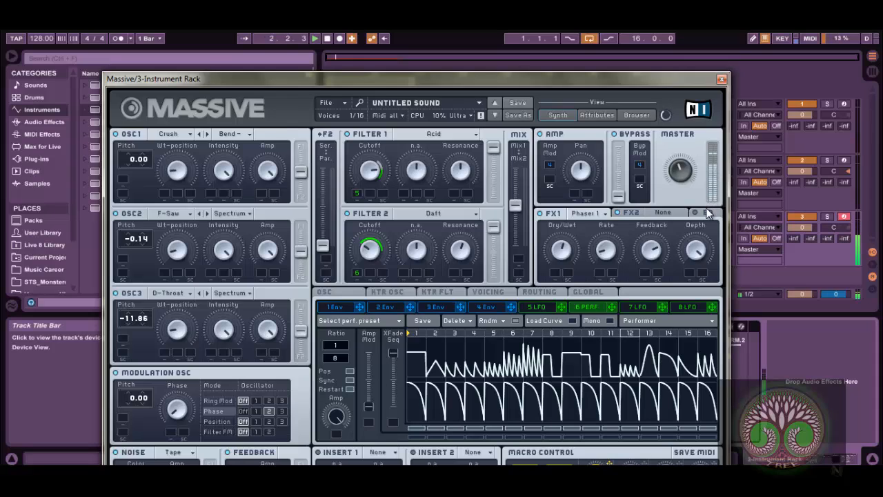
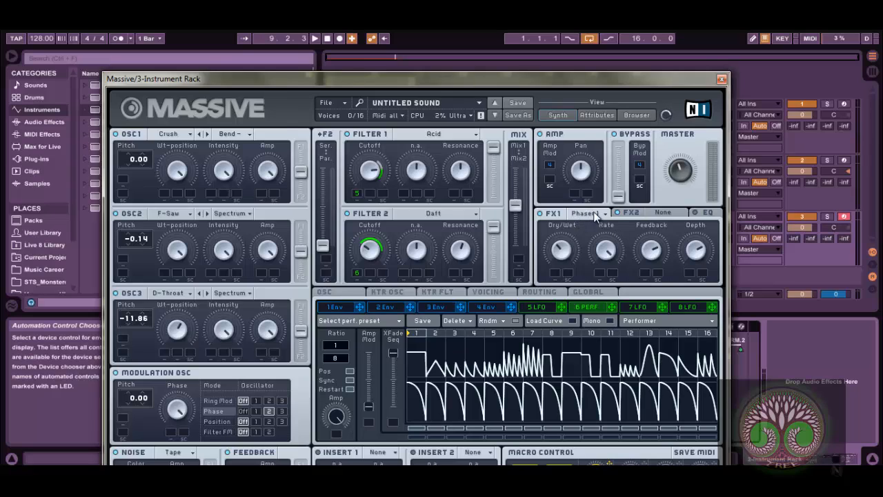
Load the Dimension Expander in Massive's FX2 slot and lower its Dry/Wet and Size
left_click(658, 214)
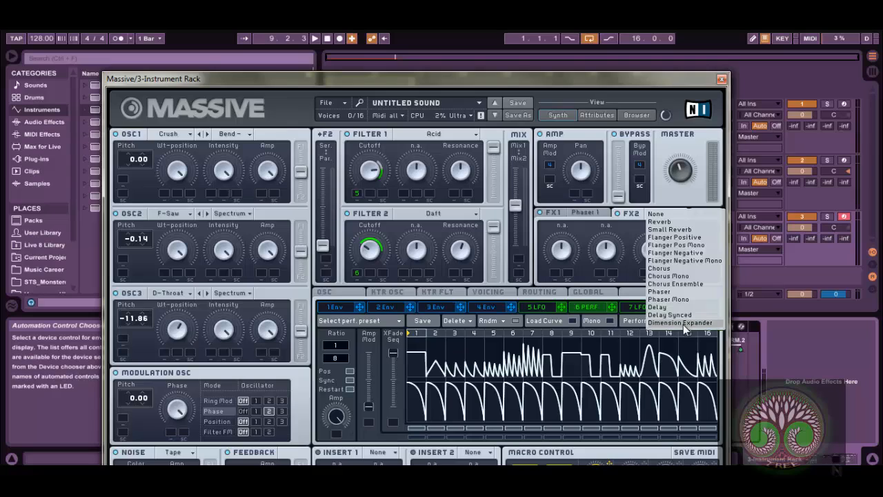
left_click(683, 323)
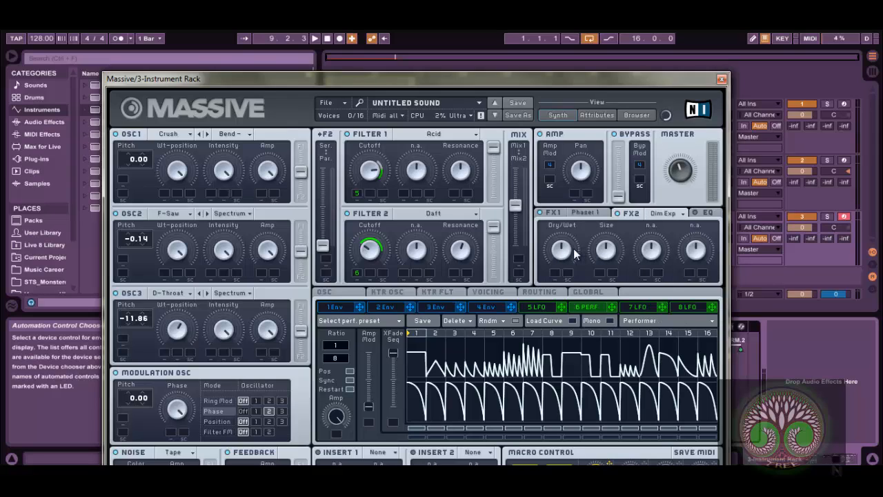
left_click_drag(570, 255, 570, 276)
left_click_drag(610, 254, 611, 290)
key("space")
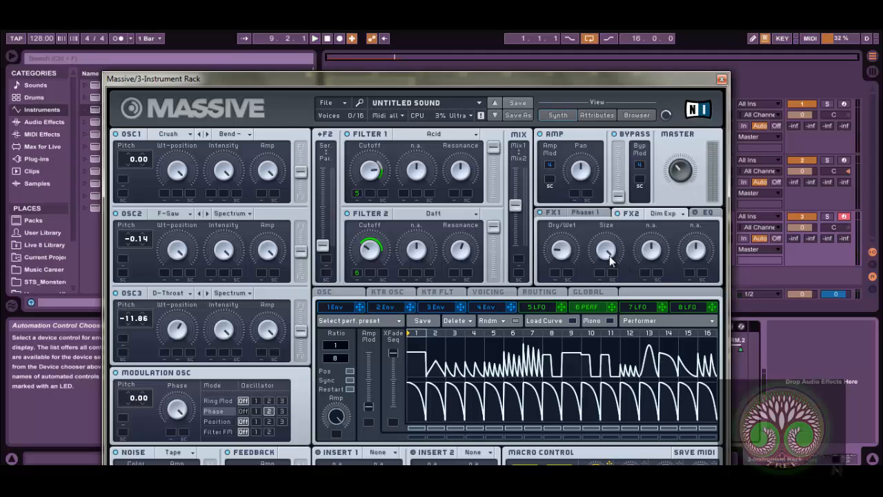
Draw a MASTER FX2 automation ramp on the 3 Instrument track, rising from the minimum at bar 1 to 1.00 at bar 9
left_click_drag(581, 83, 574, 265)
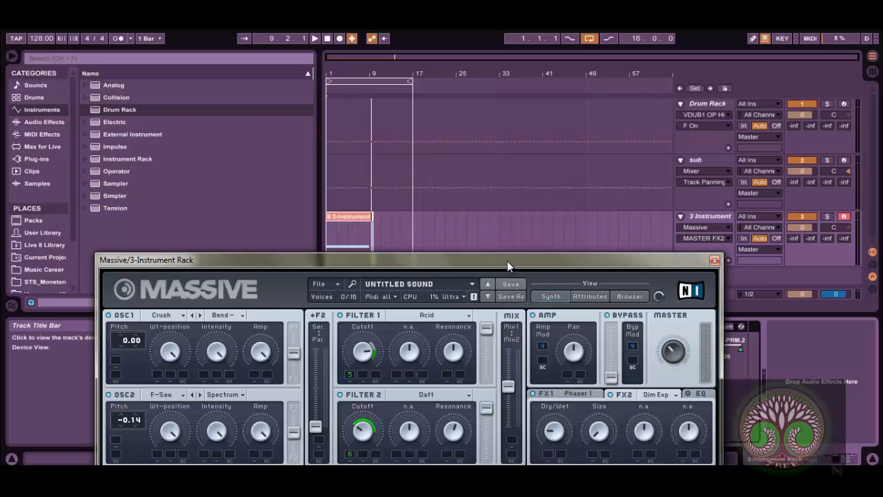
left_click_drag(506, 261, 496, 336)
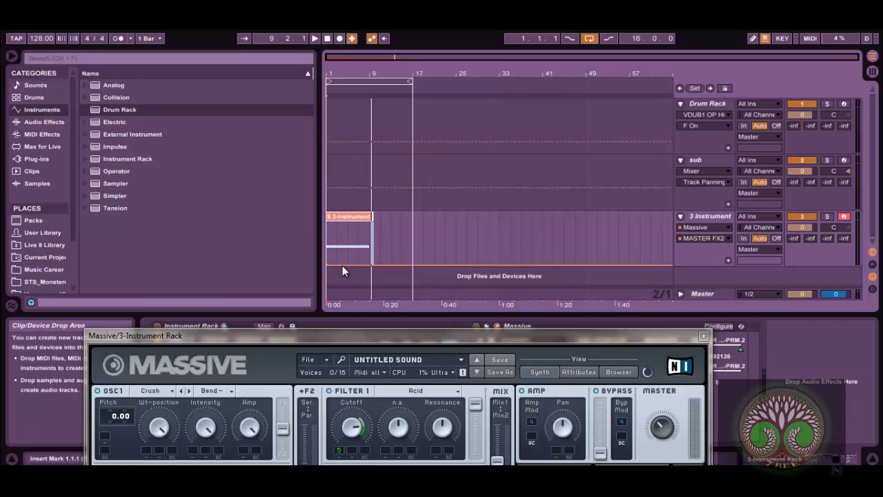
left_click_drag(343, 265, 371, 222)
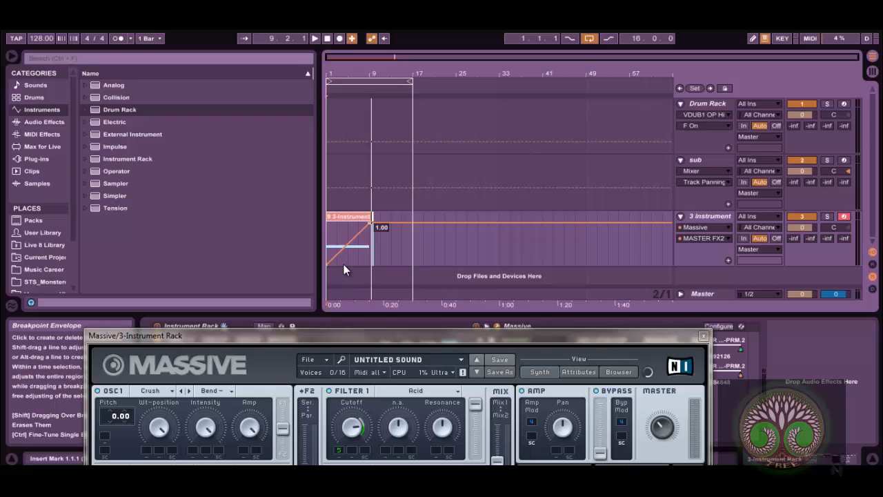
left_click(386, 234)
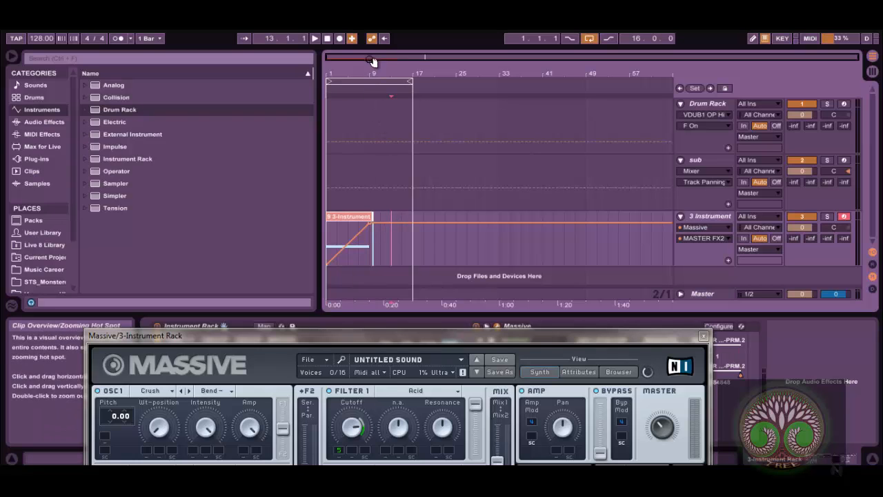
Trim the end of the 3-Instrument Rack clip back to about bar 9
left_click_drag(371, 68, 370, 74)
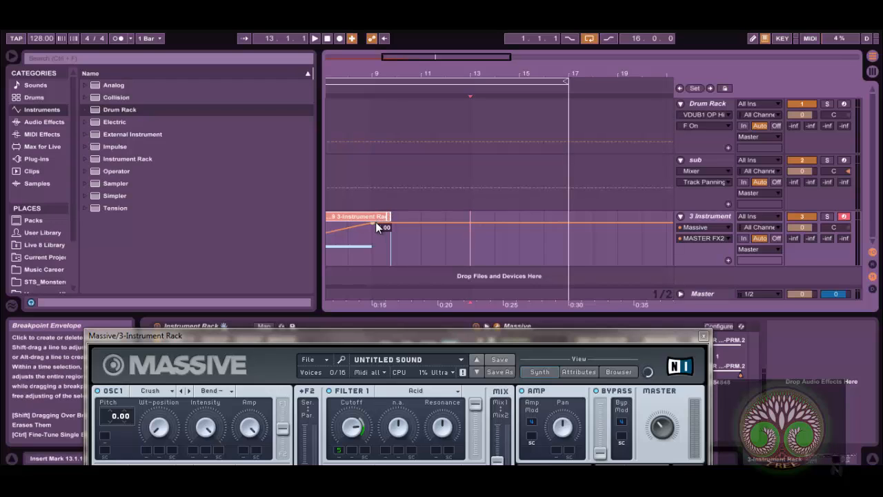
mouse_move(389, 216)
left_mouse_down()
mouse_move(376, 216)
mouse_move(387, 218)
left_mouse_up()
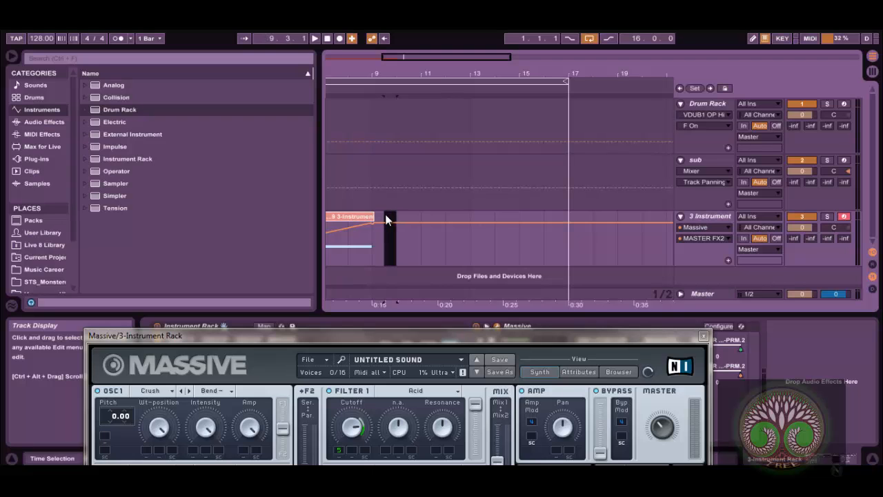
left_click_drag(421, 75, 422, 68)
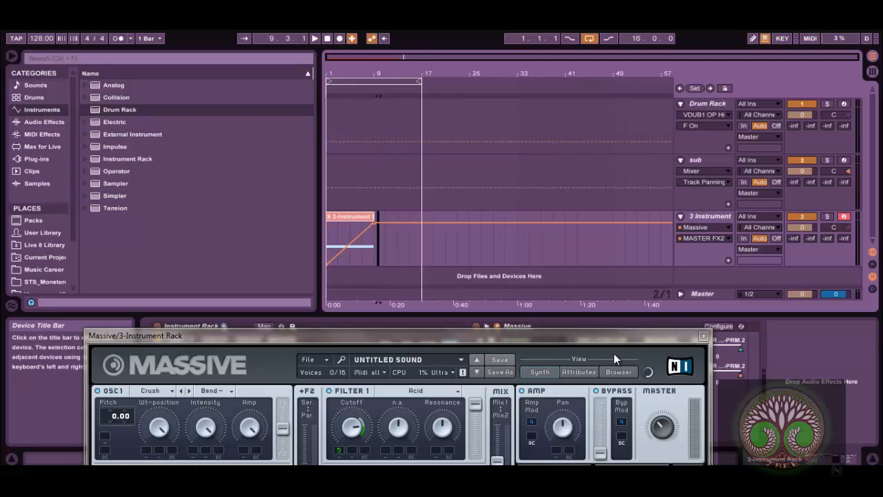
Close Massive's plug-in window and play the arrangement from 1.1.1
left_click_drag(607, 336, 587, 218)
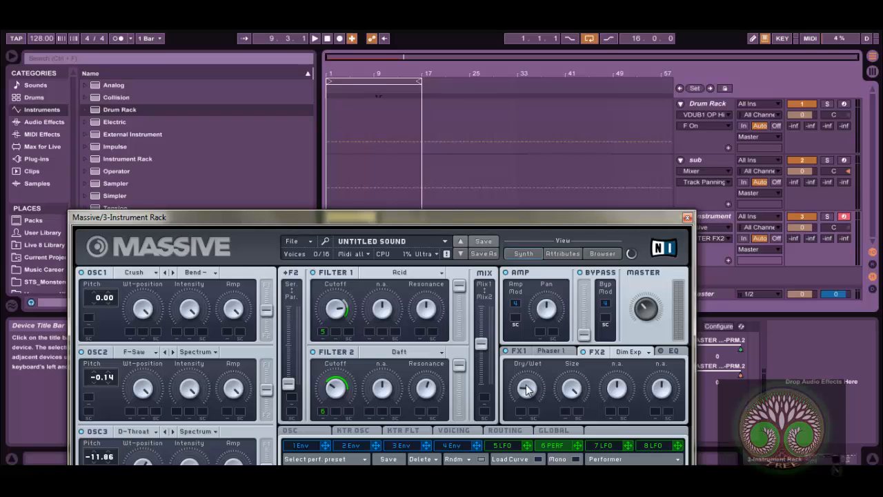
left_click(687, 218)
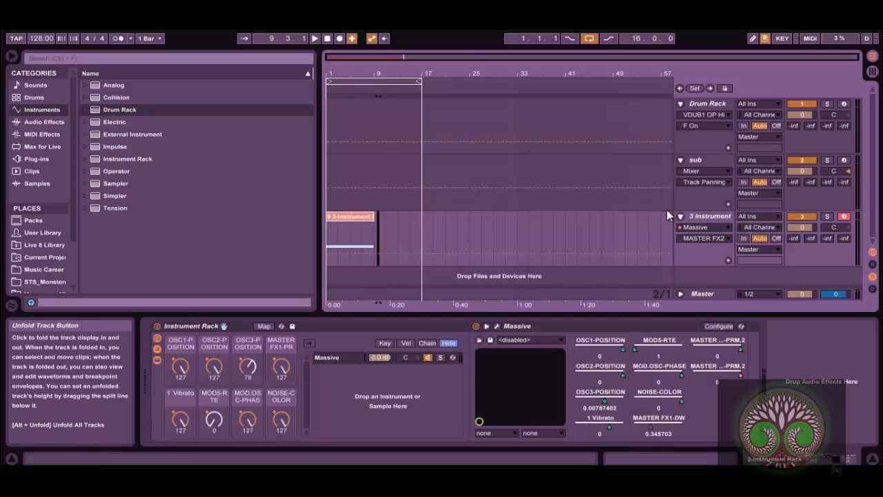
left_click(329, 38)
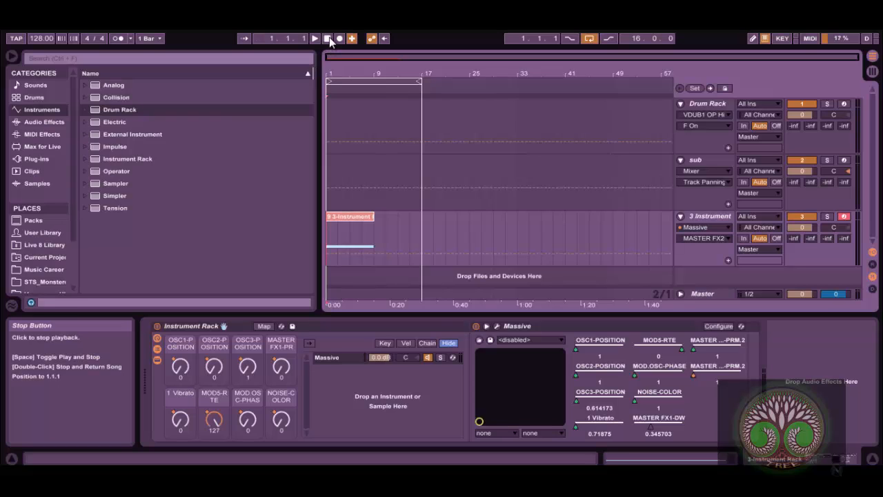
key("space")
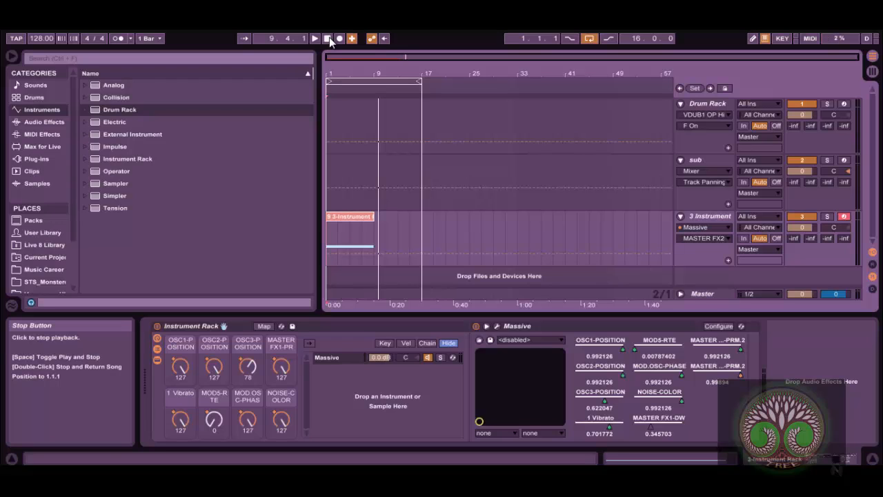
Raise the 3 Instrument track's D-Reverb send, set its C-Delay send to -28.0 dB, and play the arrangement
left_click(713, 215)
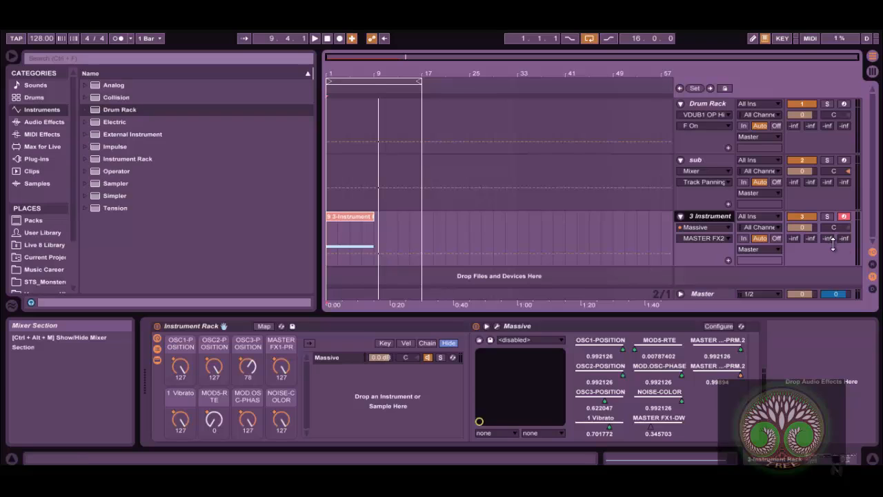
left_click_drag(844, 240, 830, 239)
key("space")
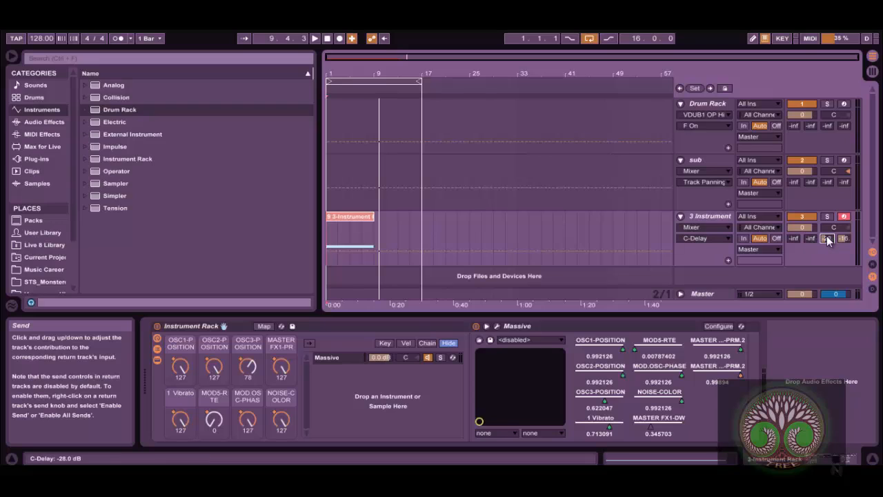
Reset the 3 Instrument track's C-Delay and D-Reverb sends to -inf and select the track
key("Delete")
left_click(849, 239)
key("Delete")
left_click(720, 215)
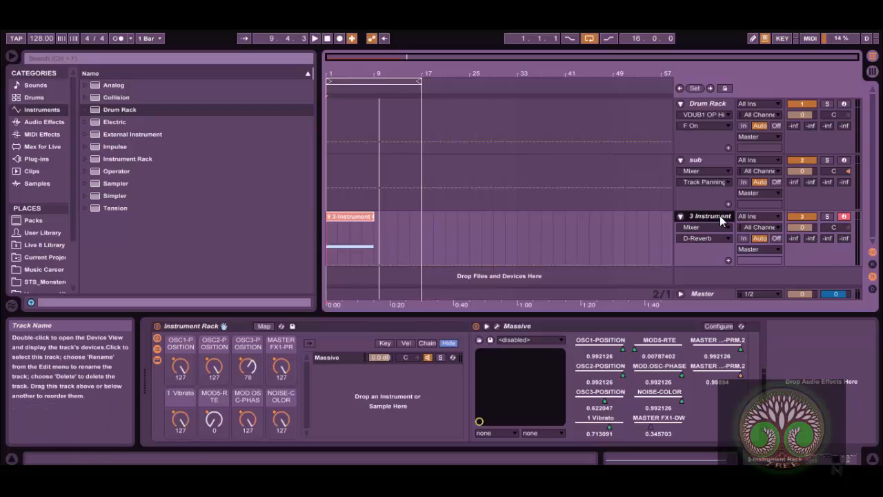
left_click(487, 326)
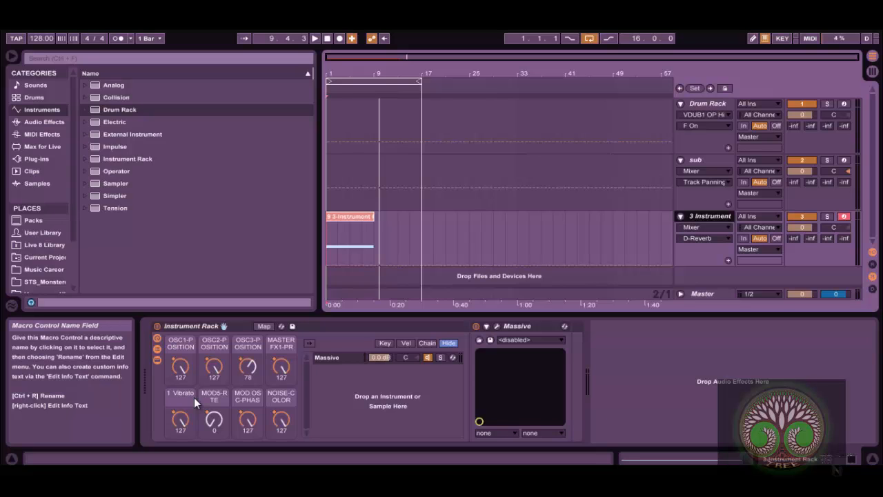
left_click(496, 328)
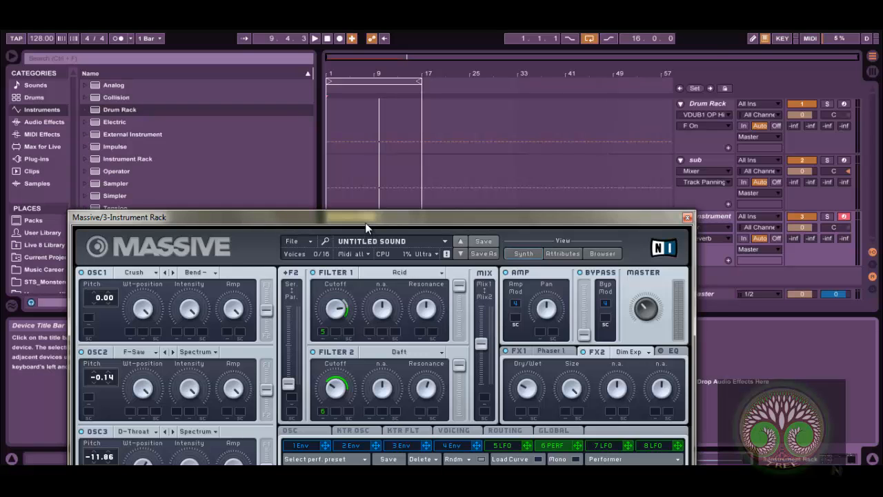
left_click_drag(365, 222, 380, 14)
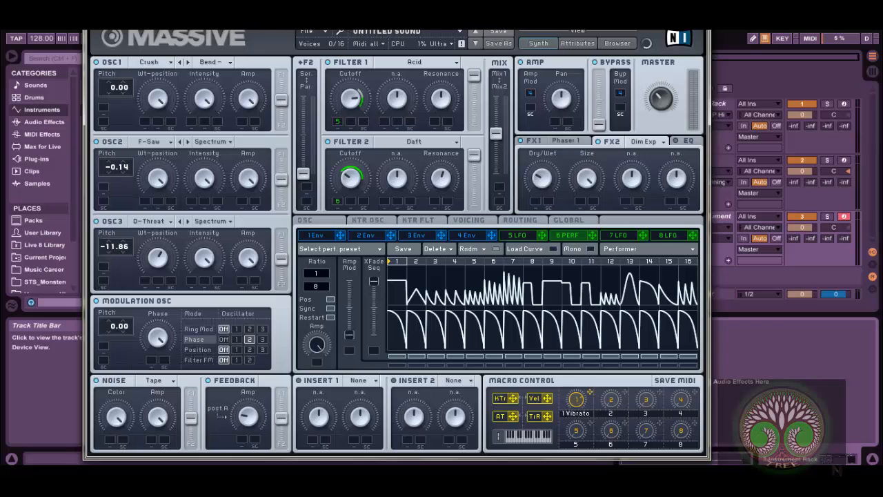
left_click_drag(357, 13, 341, 165)
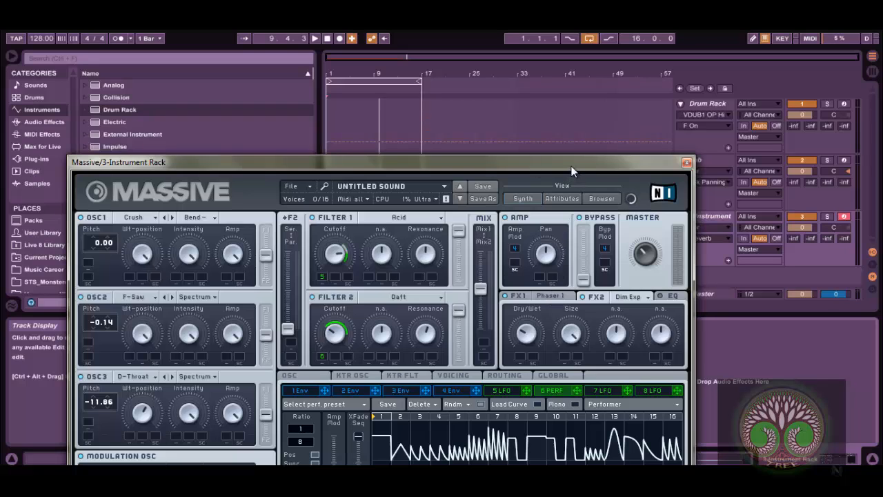
left_click_drag(571, 165, 586, 7)
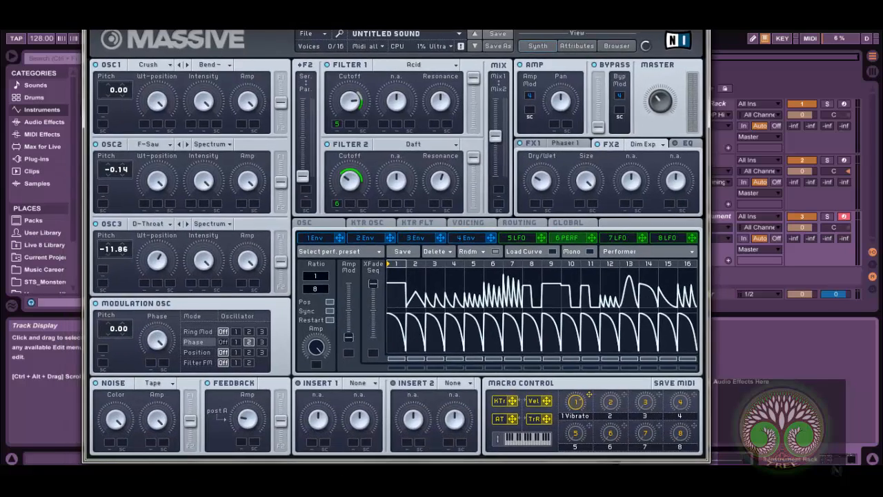
left_click(659, 146)
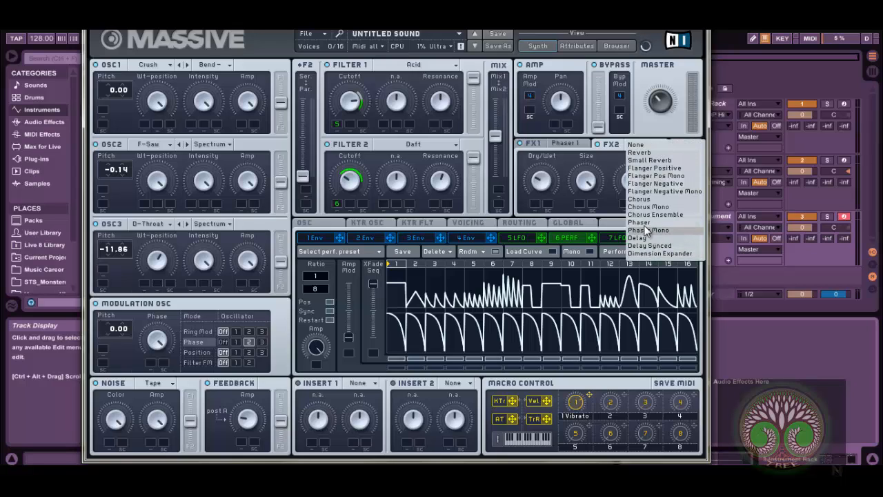
left_click(635, 136)
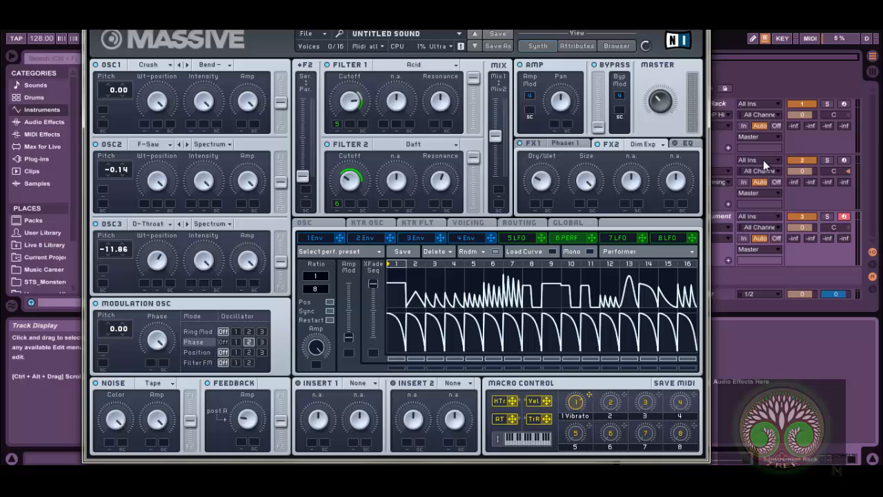
Show the return tracks in the arrangement and close Massive's plug-in window
left_click(873, 264)
left_click(693, 21)
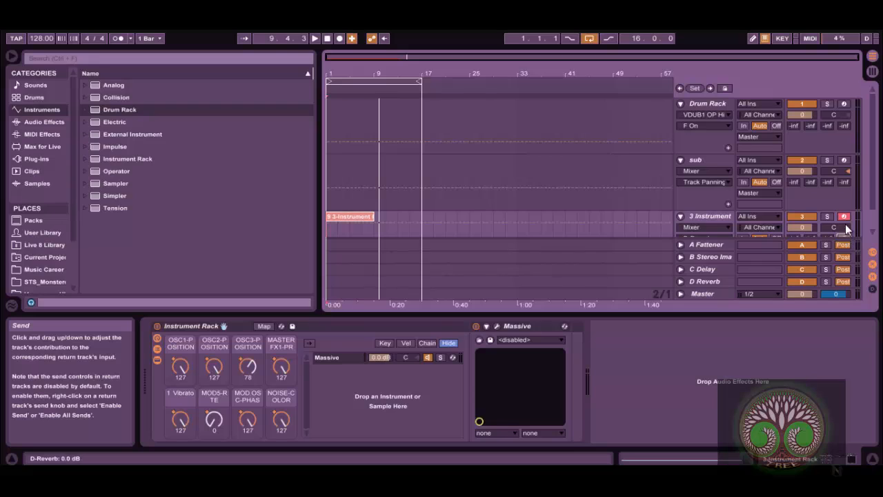
left_click_drag(845, 225, 851, 151)
scroll(875, 179, "down", 2)
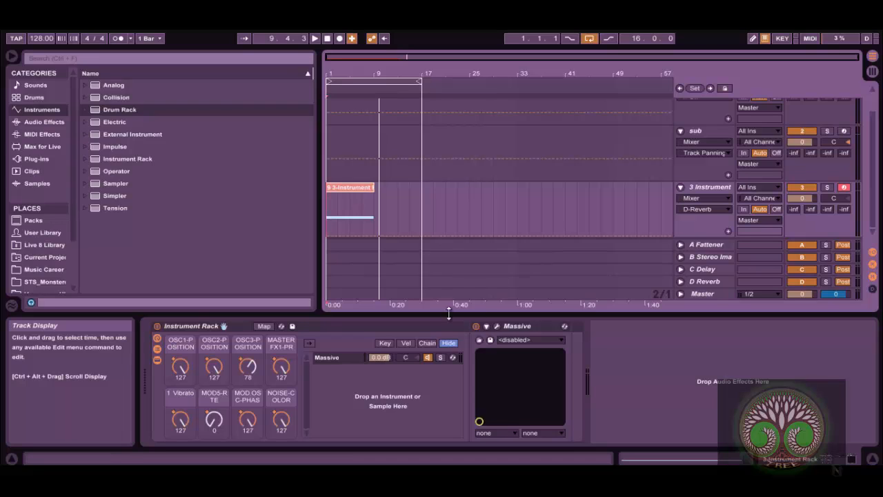
Open the 3-Instrument Rack clip in the Clip View to display its notes and Pitch Bend envelope
left_click(353, 191)
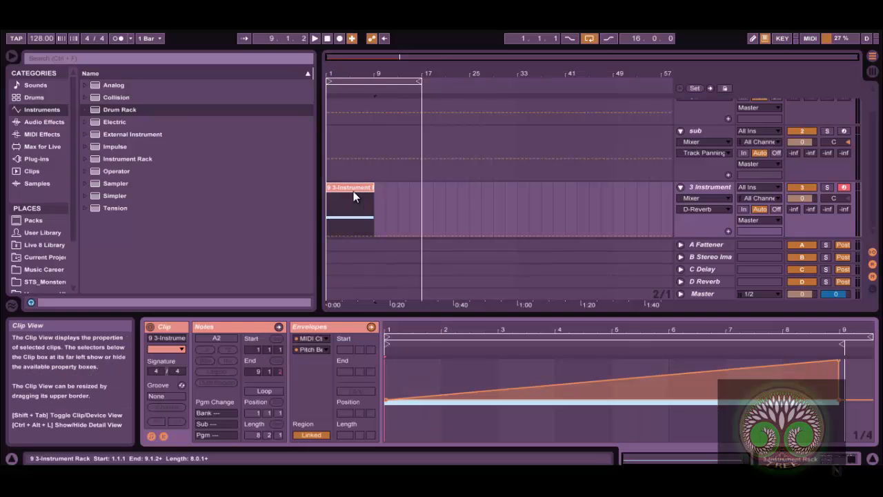